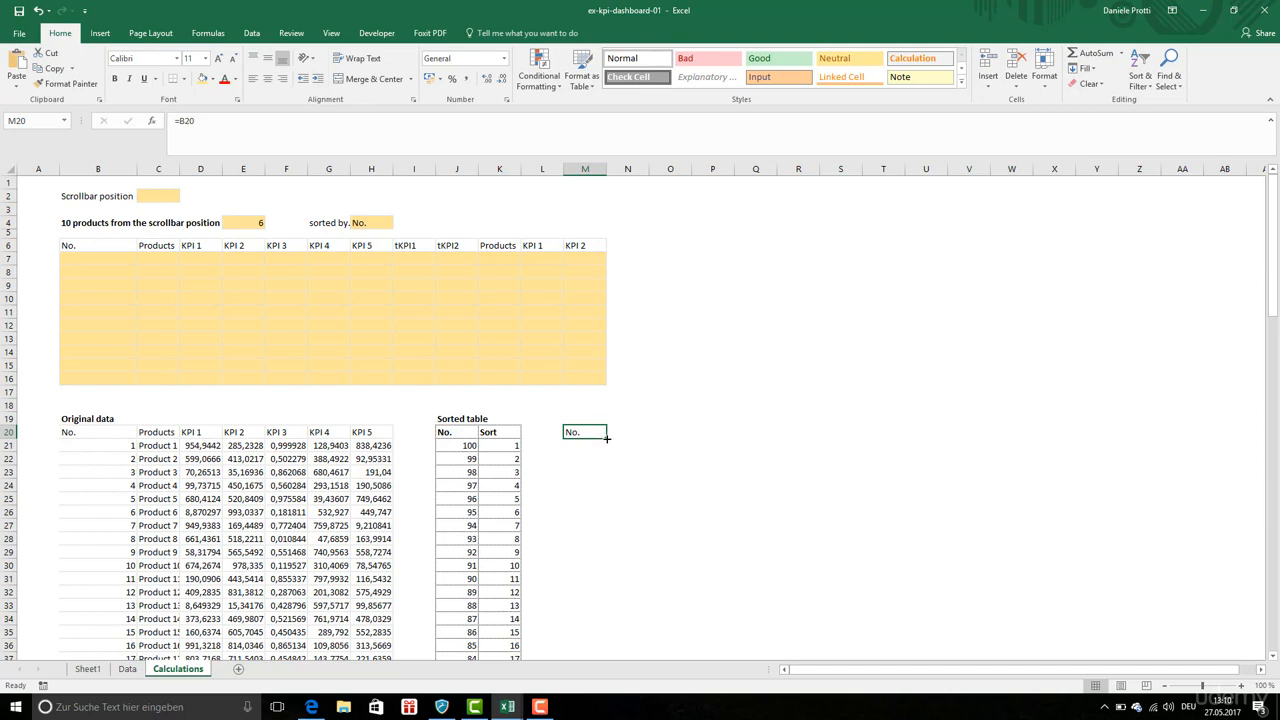
- Fill the No. header from M20 across to S20, and link T20:X20 to the Data sheet's tKPI1 to tKPI5 headers
drag(606, 438, 849, 450)
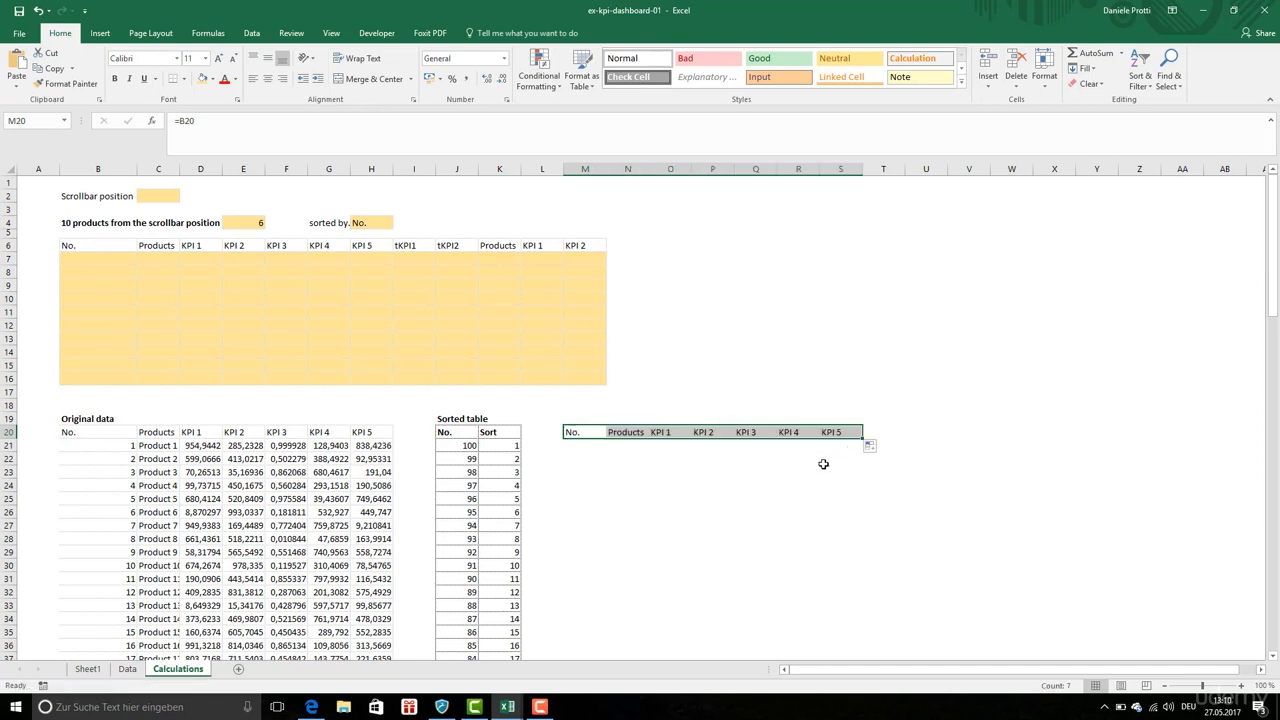
click(889, 435)
text(=)
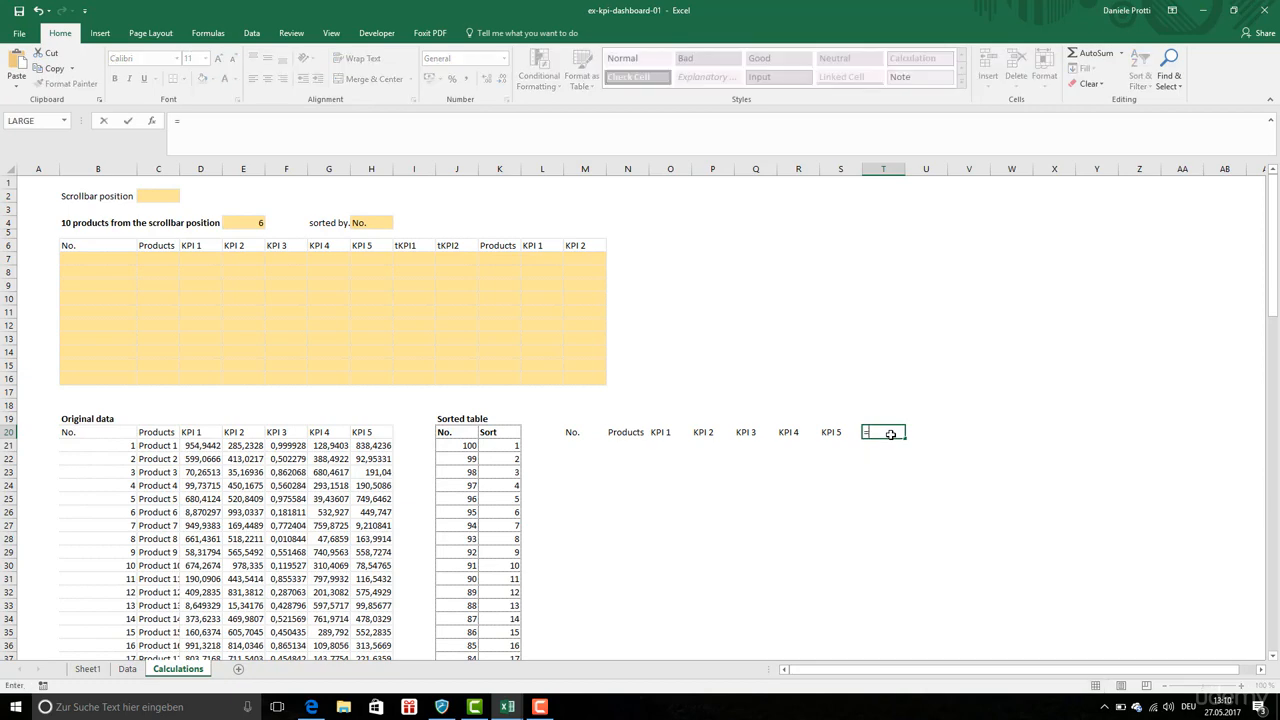
click(127, 668)
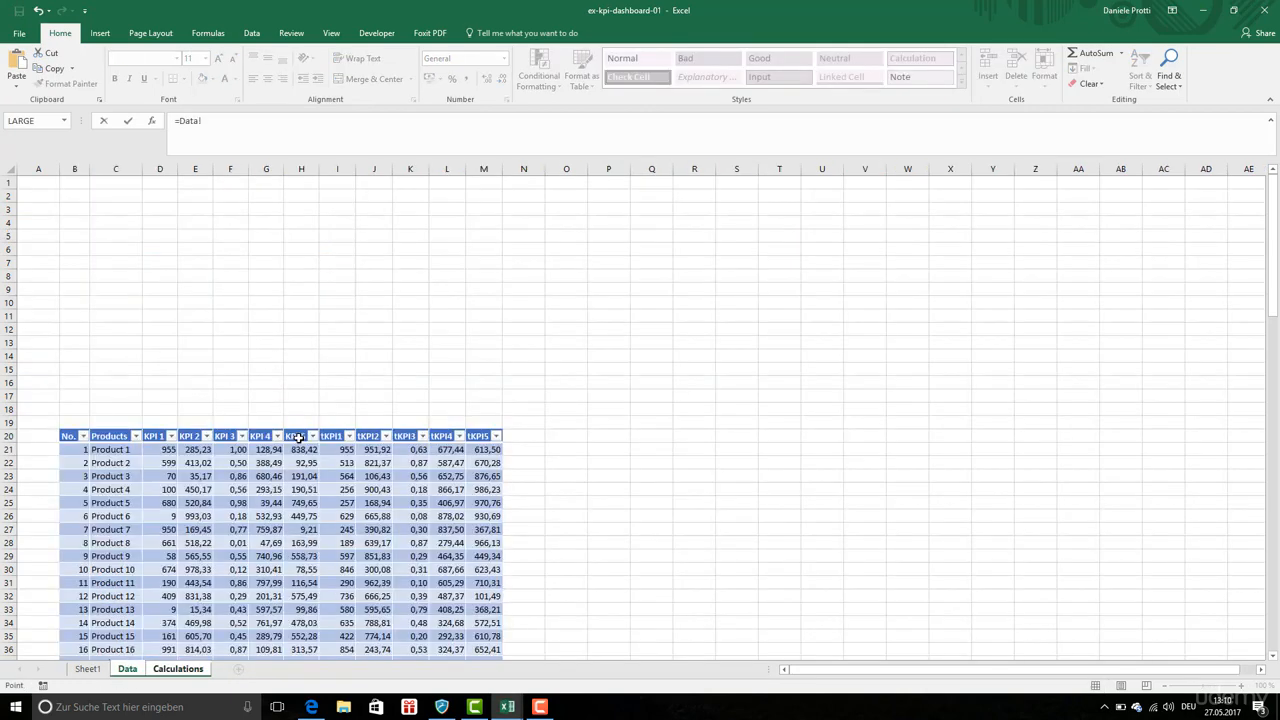
click(334, 437)
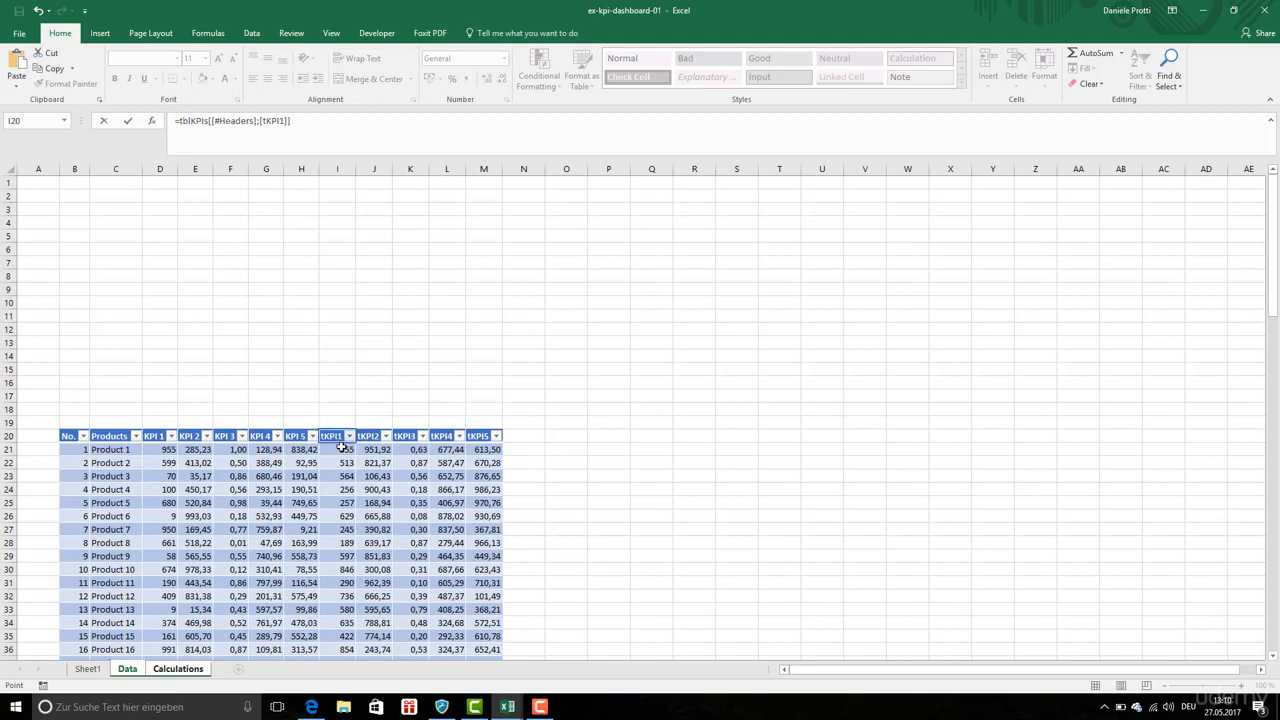
key(Return)
click(883, 432)
drag(905, 439, 1060, 442)
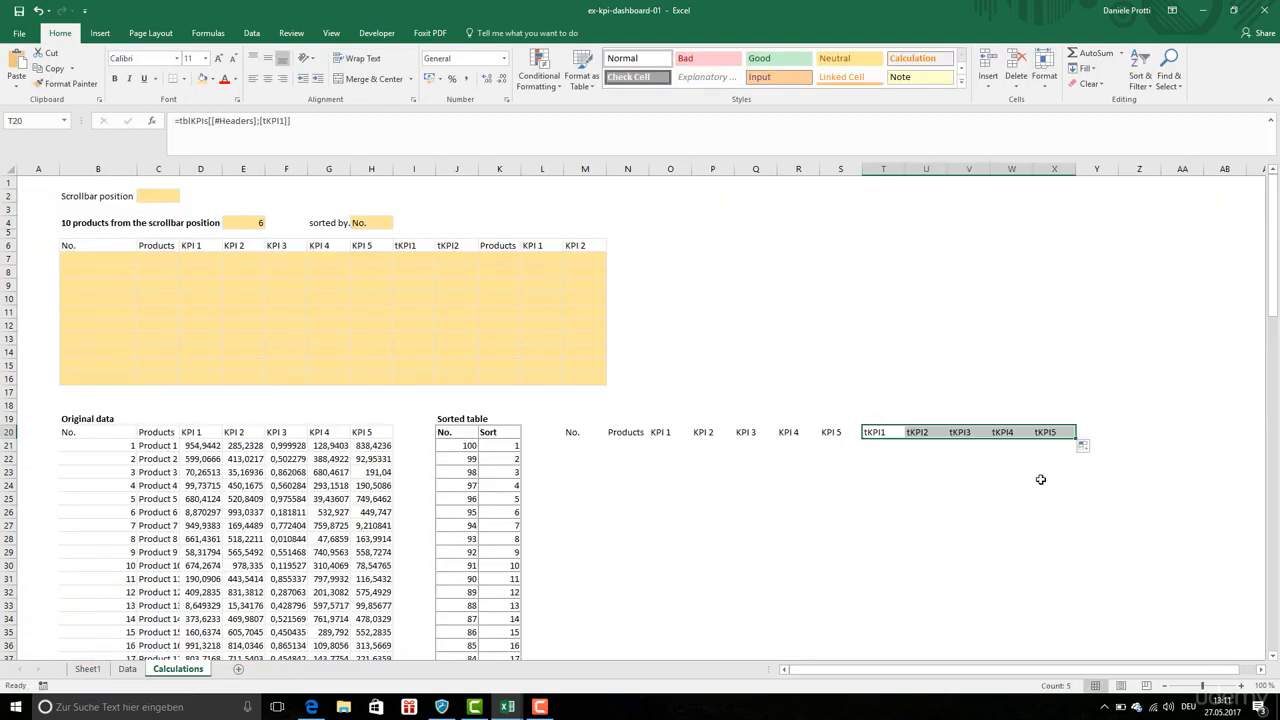
click(968, 471)
- Copy the bordered cell format of K21 onto the new table range M20:X120 with Format Painter
click(572, 433)
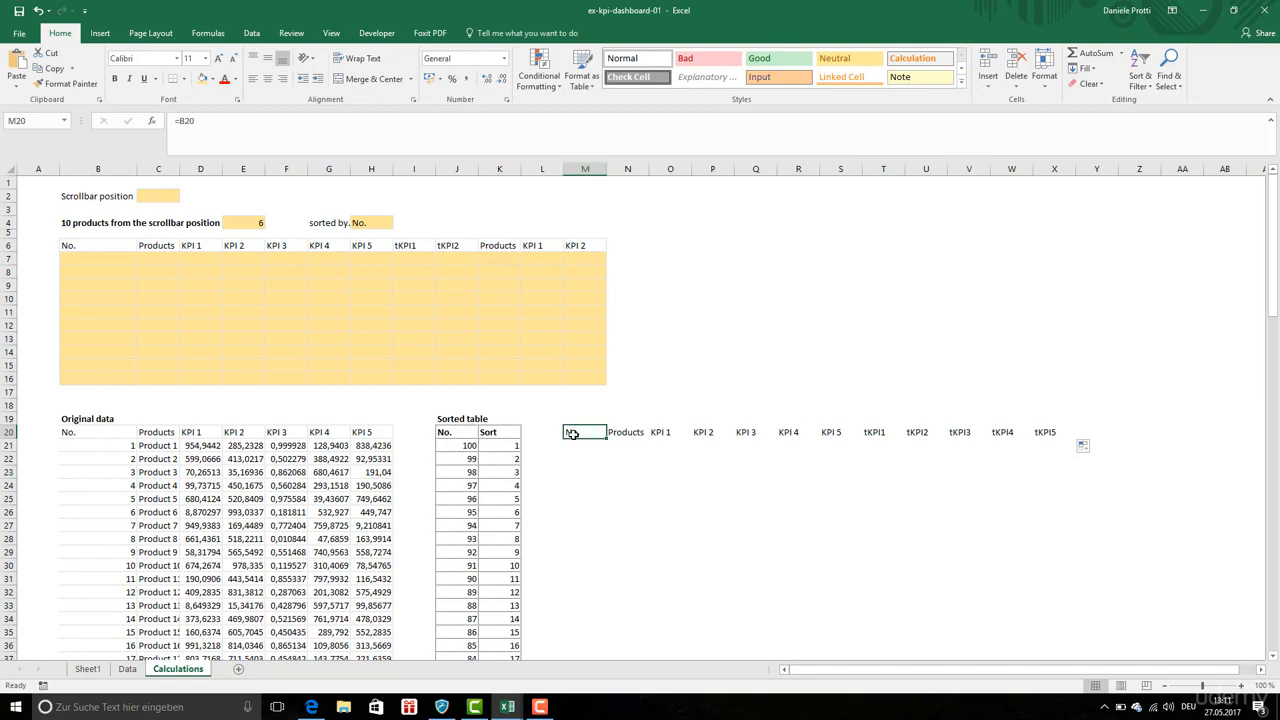
click(497, 445)
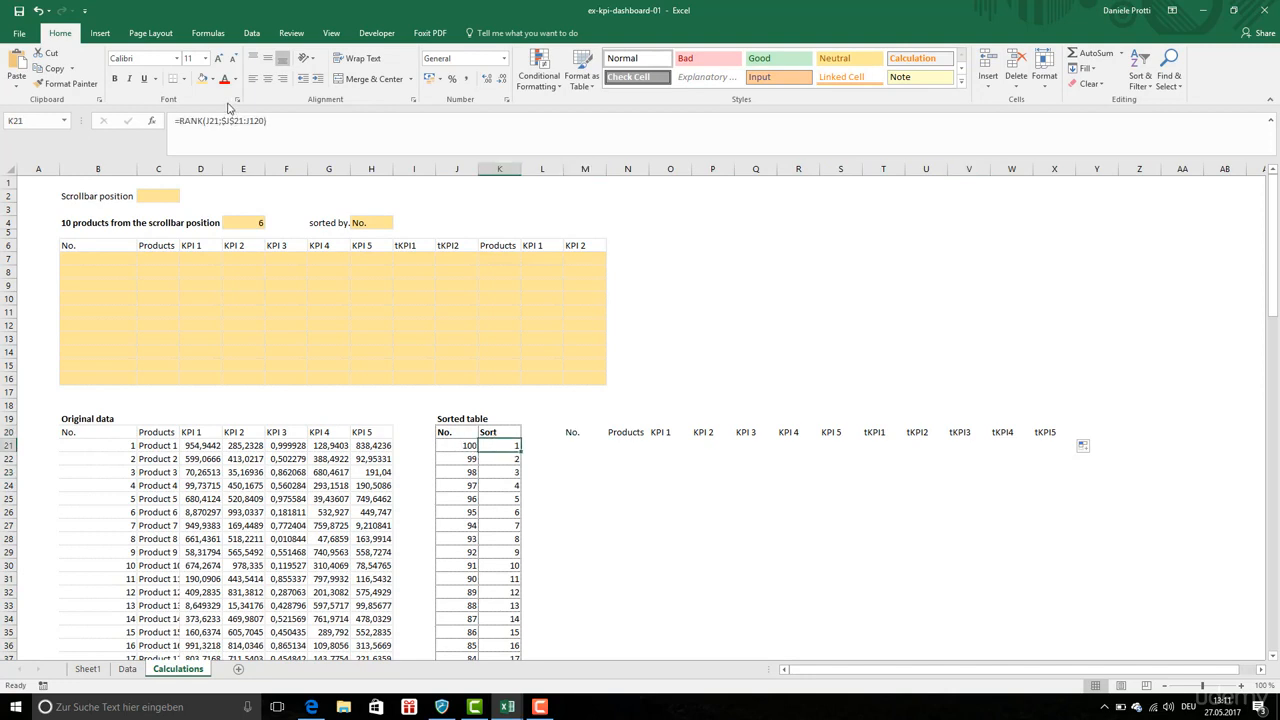
click(66, 83)
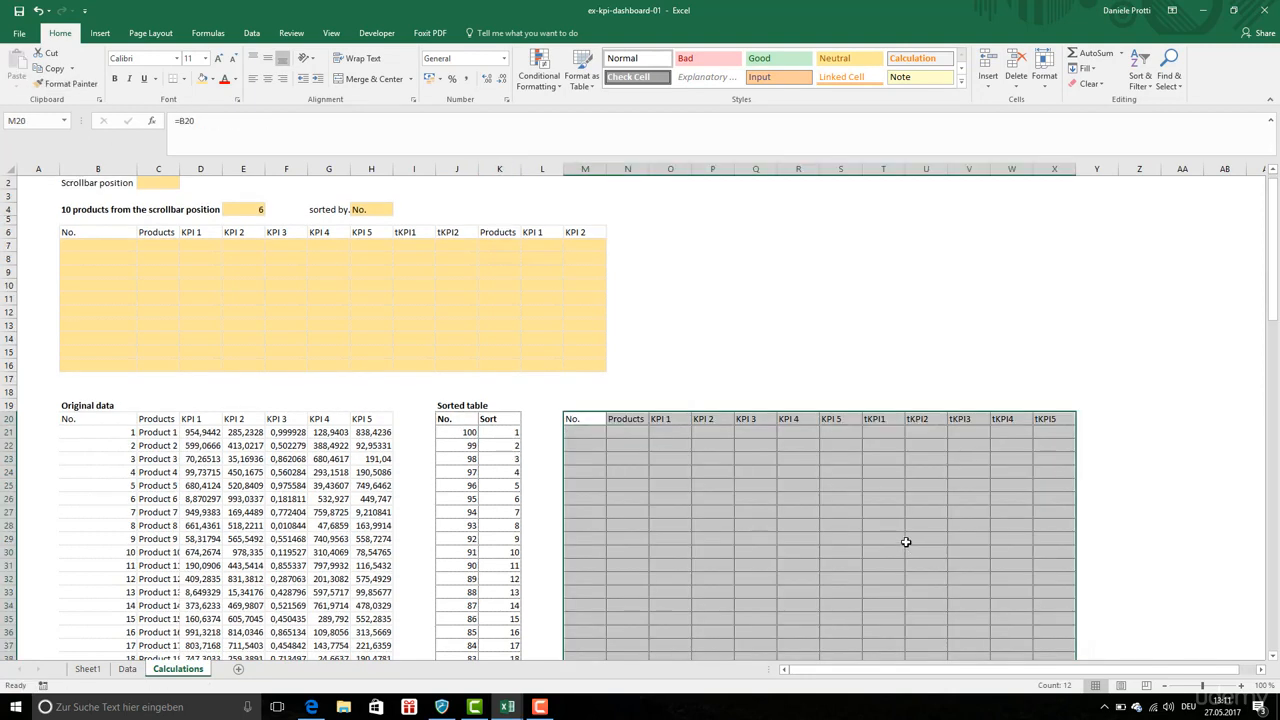
drag(854, 522, 845, 514)
- Make the new table's header cells M20:X20 bold
drag(592, 418, 1046, 417)
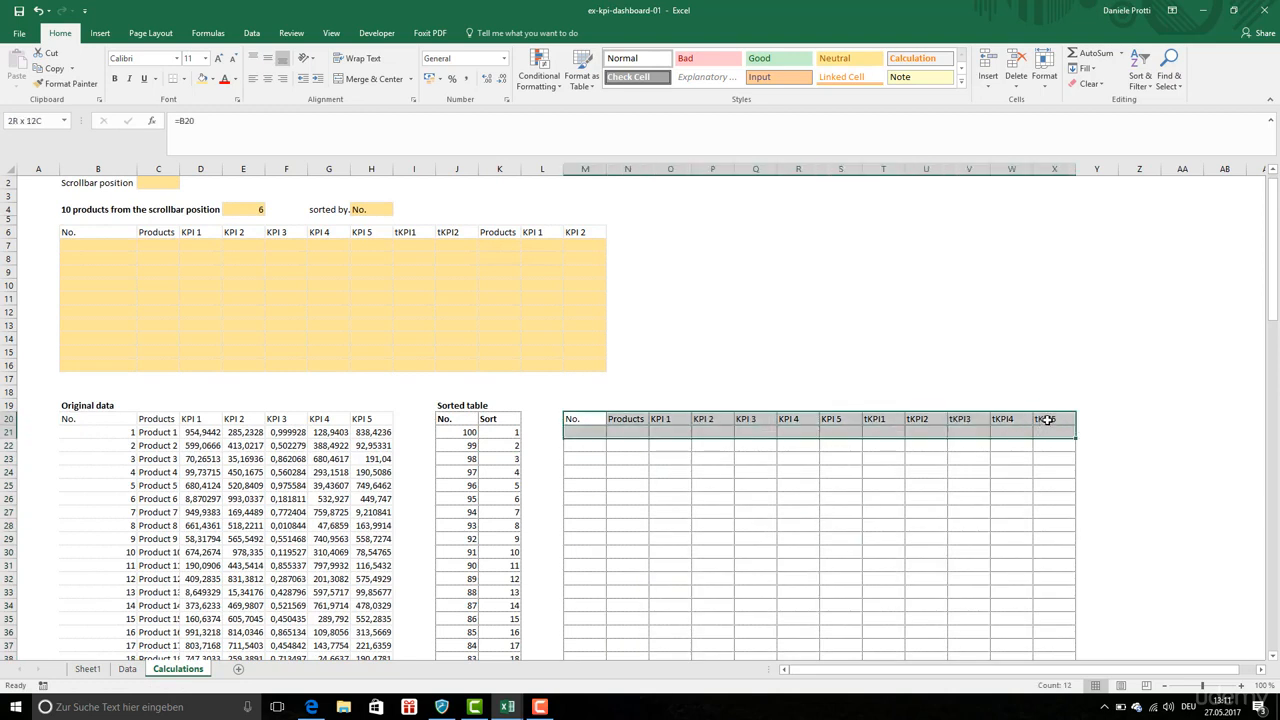
click(114, 78)
click(594, 432)
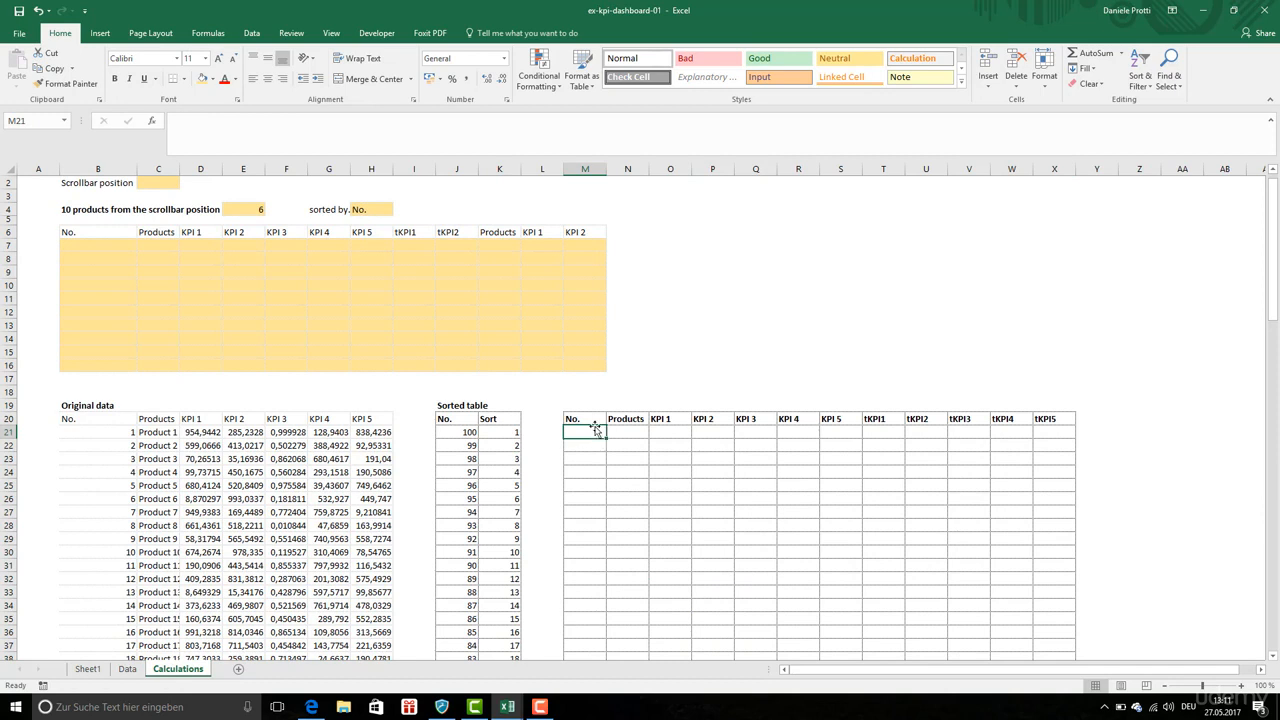
- Insert blank cells before the new table's No. column from row 20 down, shifting the existing cells right
click(571, 419)
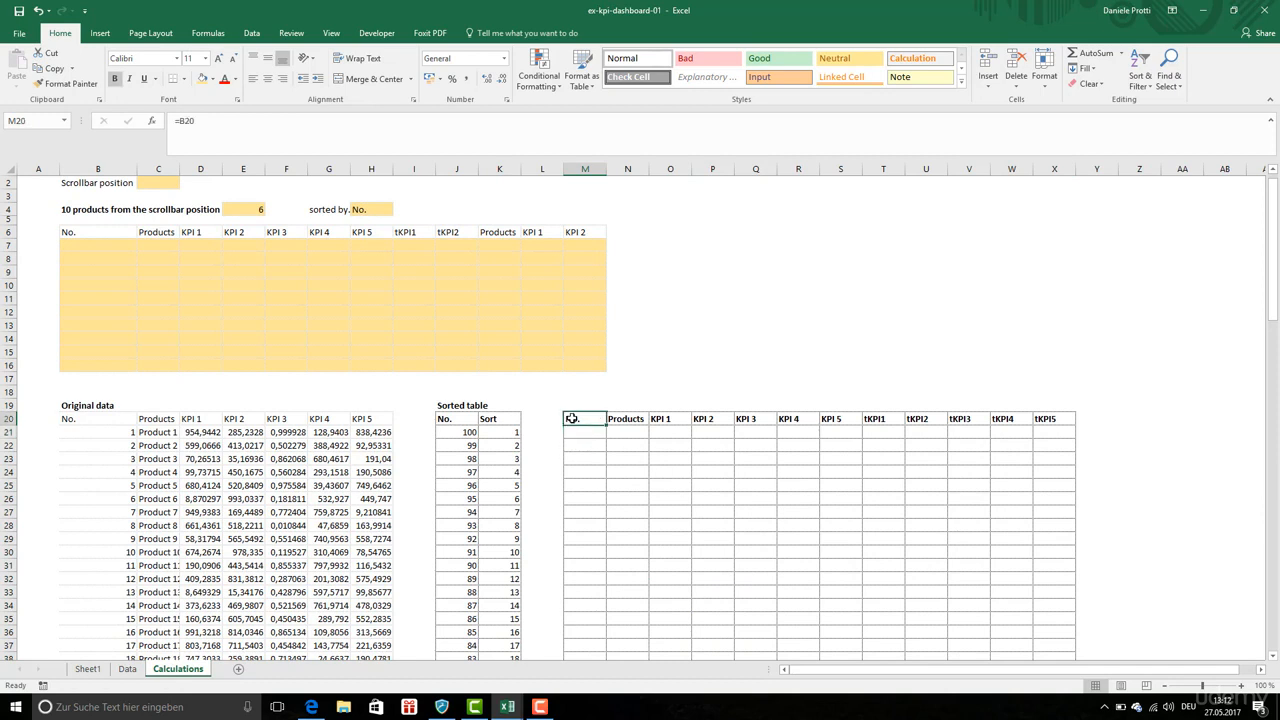
key(shift+Down)
scroll(571, 418, down, 20)
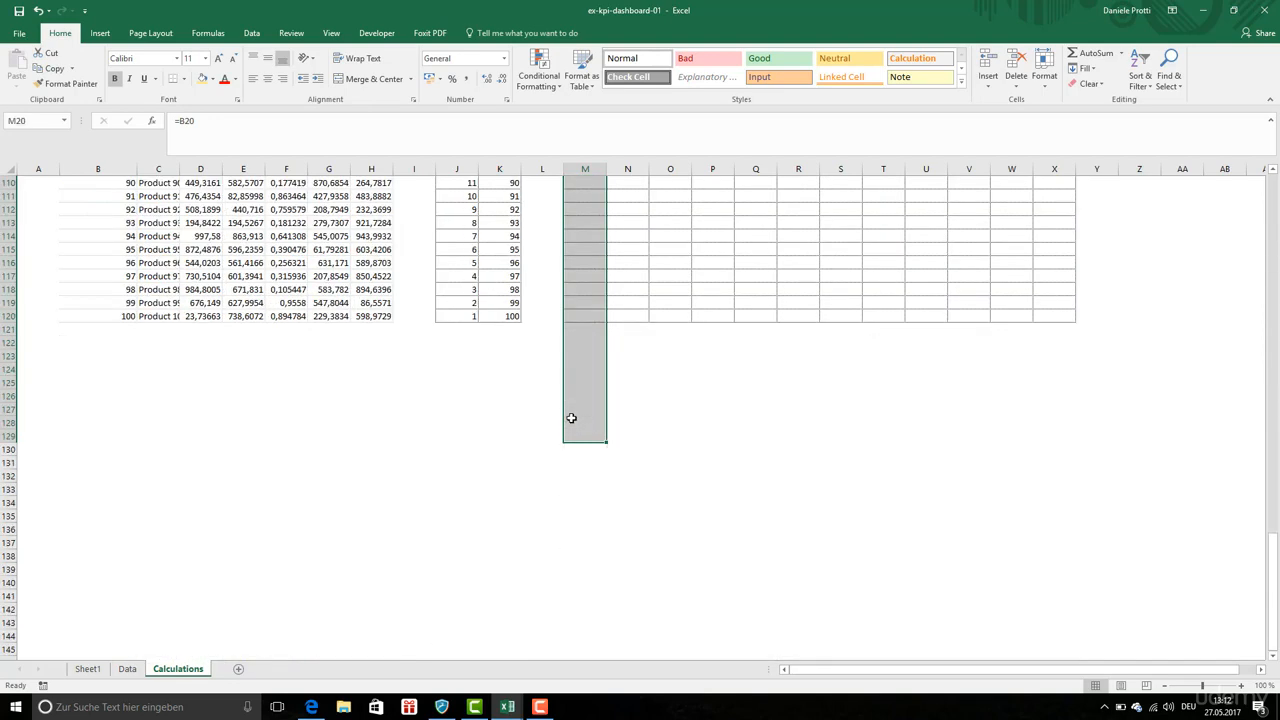
right_click(571, 418)
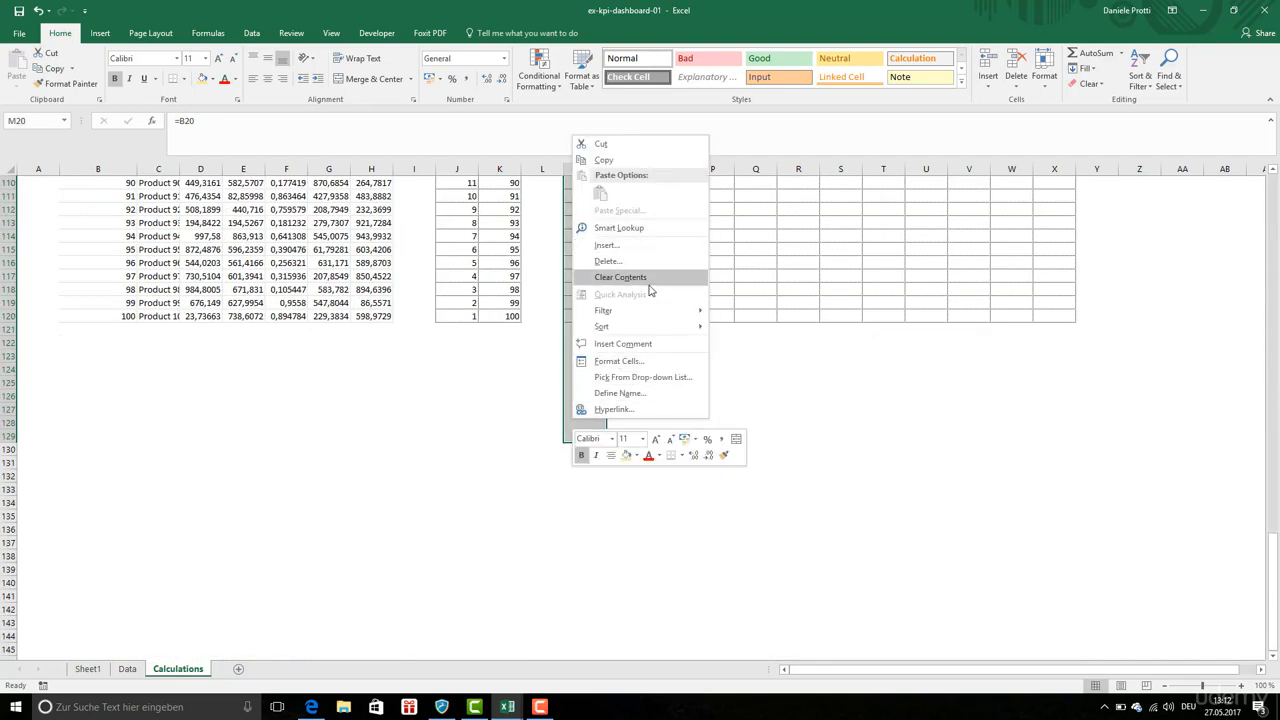
click(650, 246)
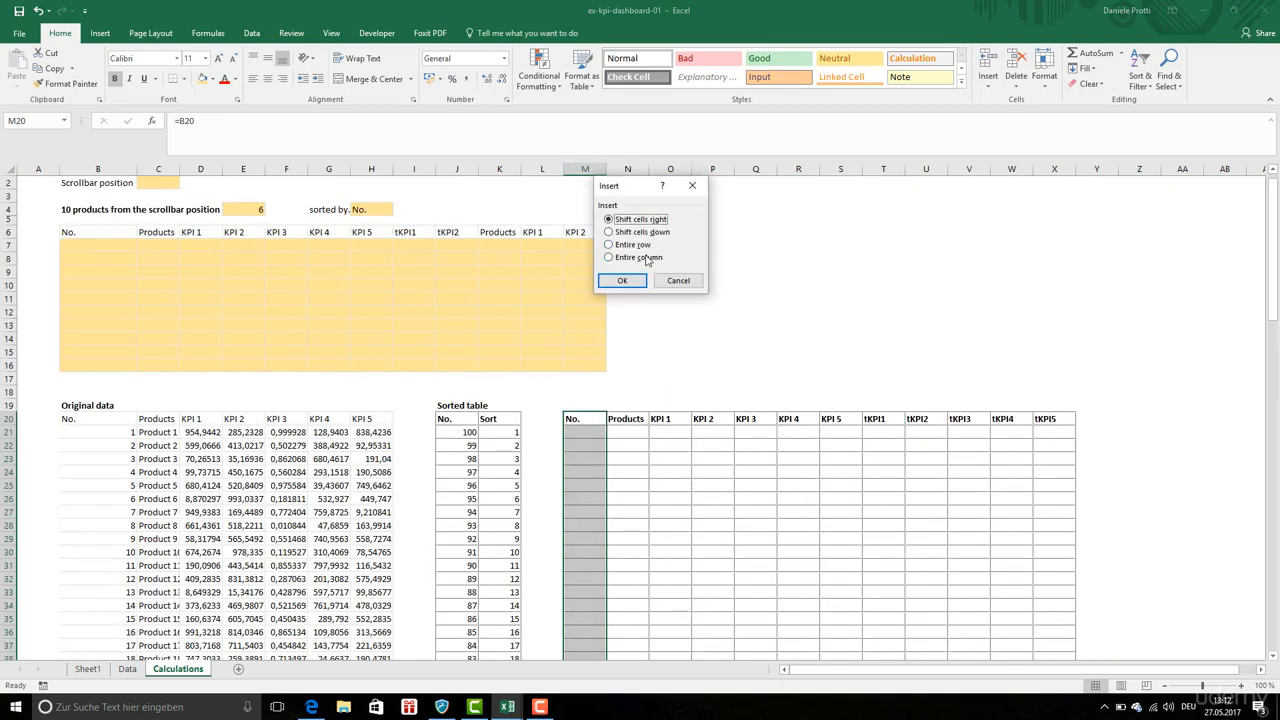
click(622, 280)
click(582, 418)
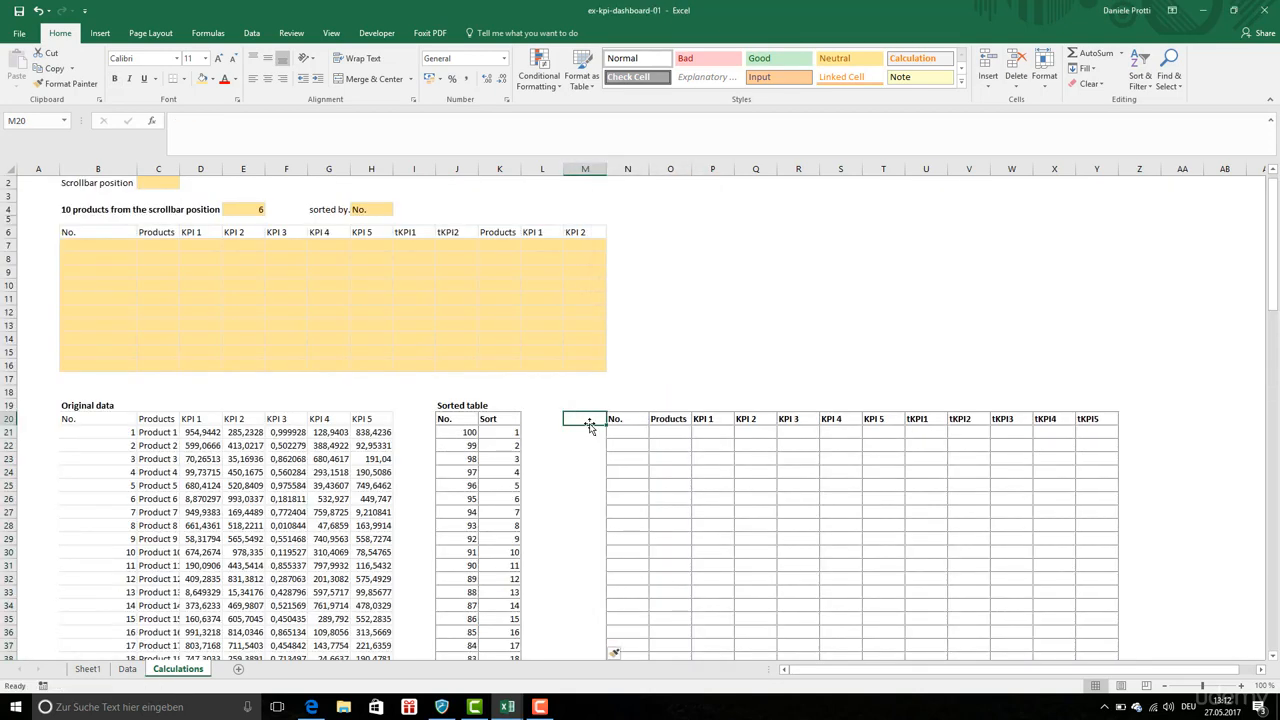
- Copy the new table's bordered No. column from N20 down and paste it into the blank column starting at M20
click(636, 421)
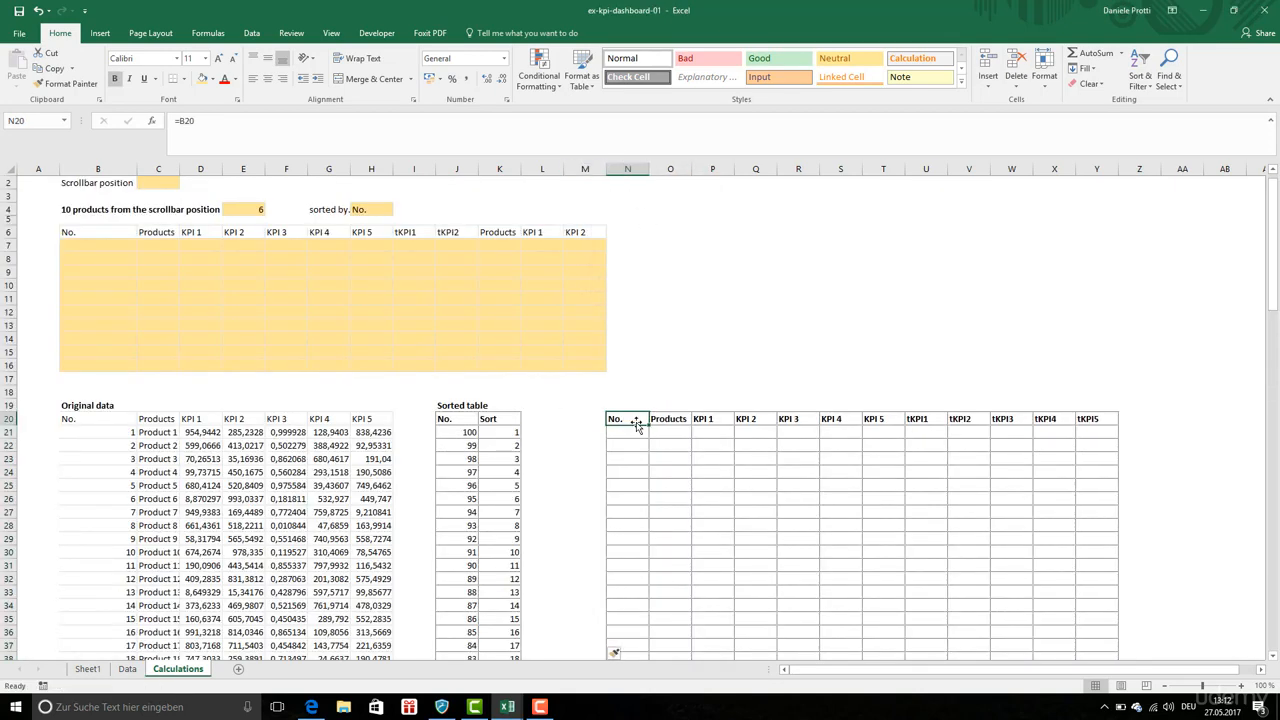
scroll(636, 423, down, 20)
drag(636, 423, 636, 423)
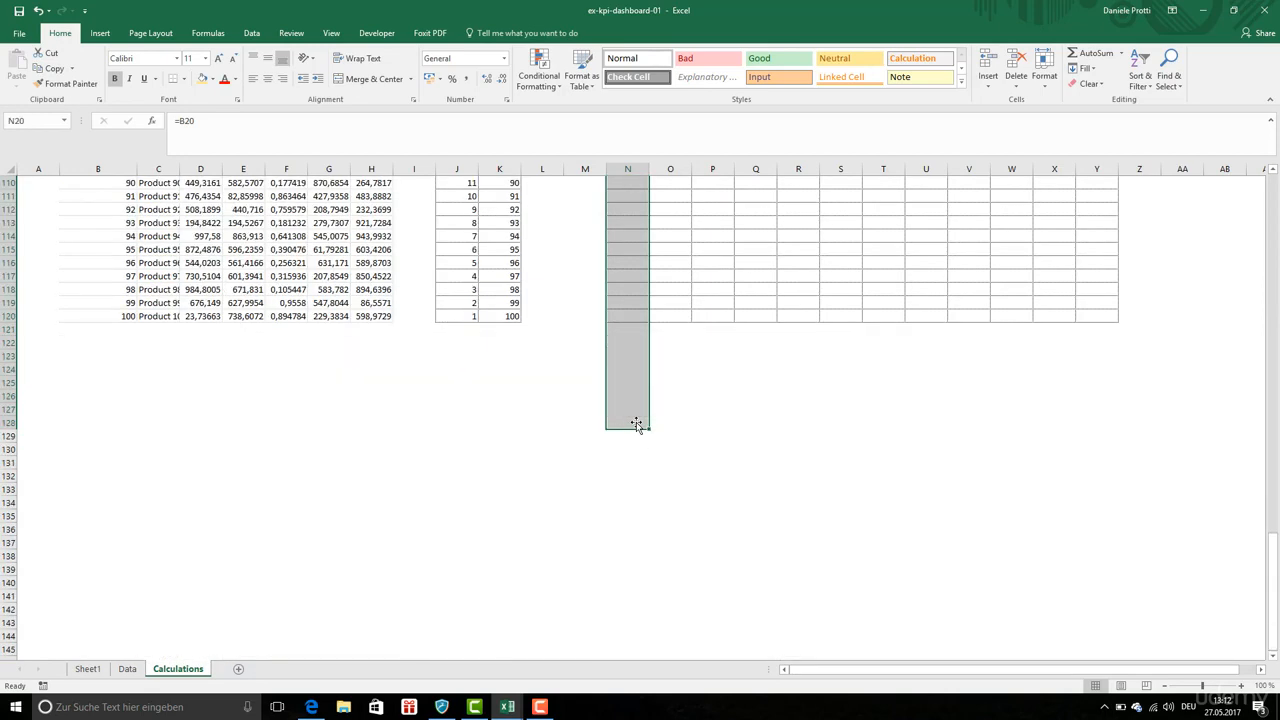
key(ctrl+c)
scroll(637, 420, up, 20)
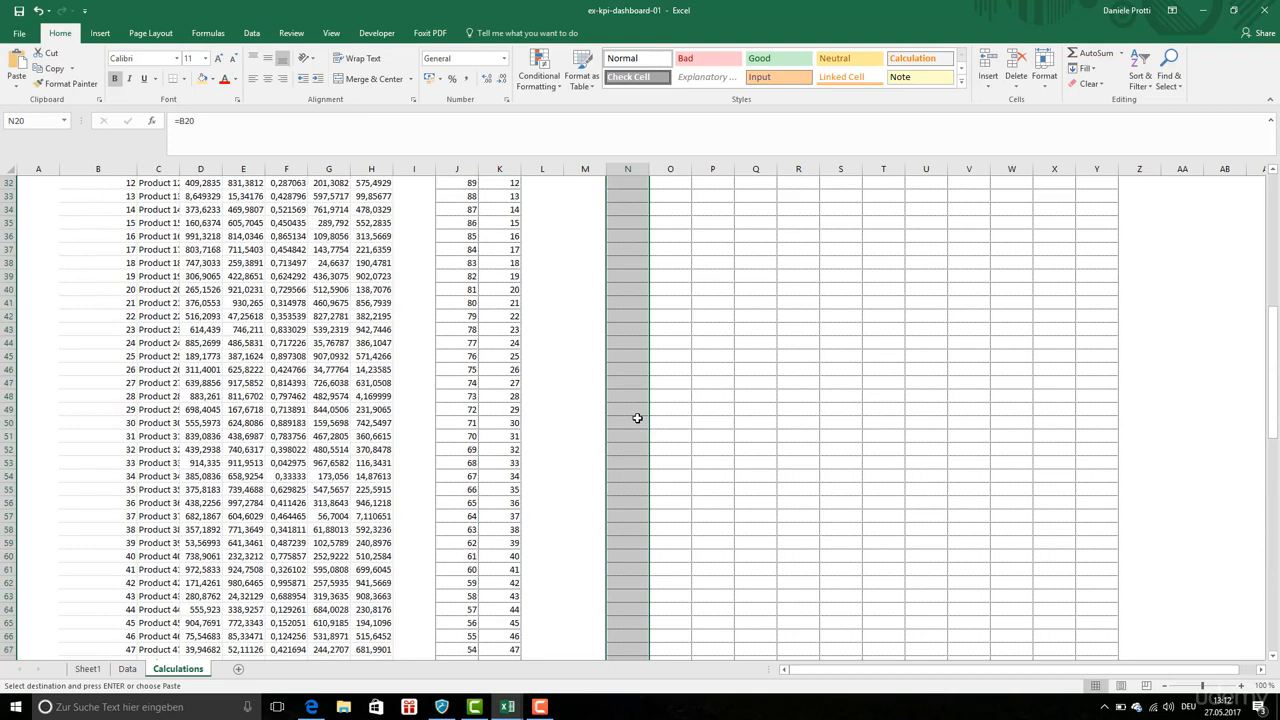
scroll(637, 418, up, 6)
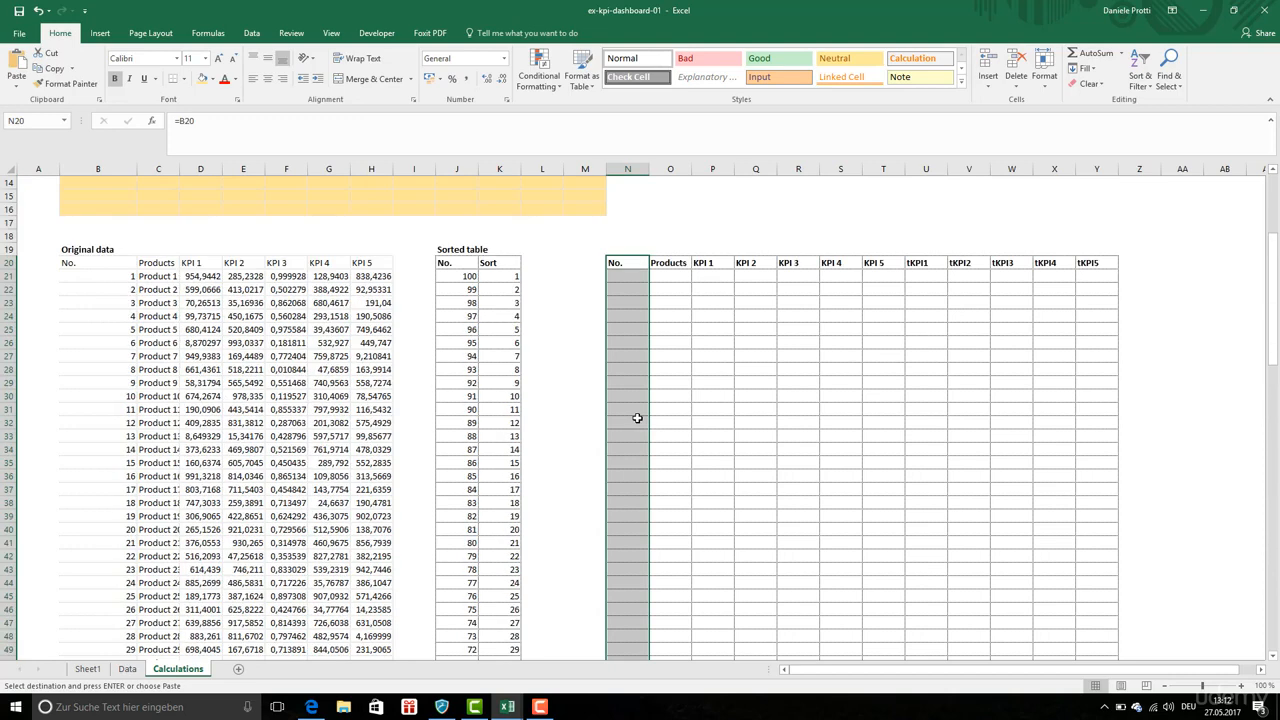
click(574, 263)
key(ctrl+v)
- Replace the pasted header in M20 with the text Order
click(571, 263)
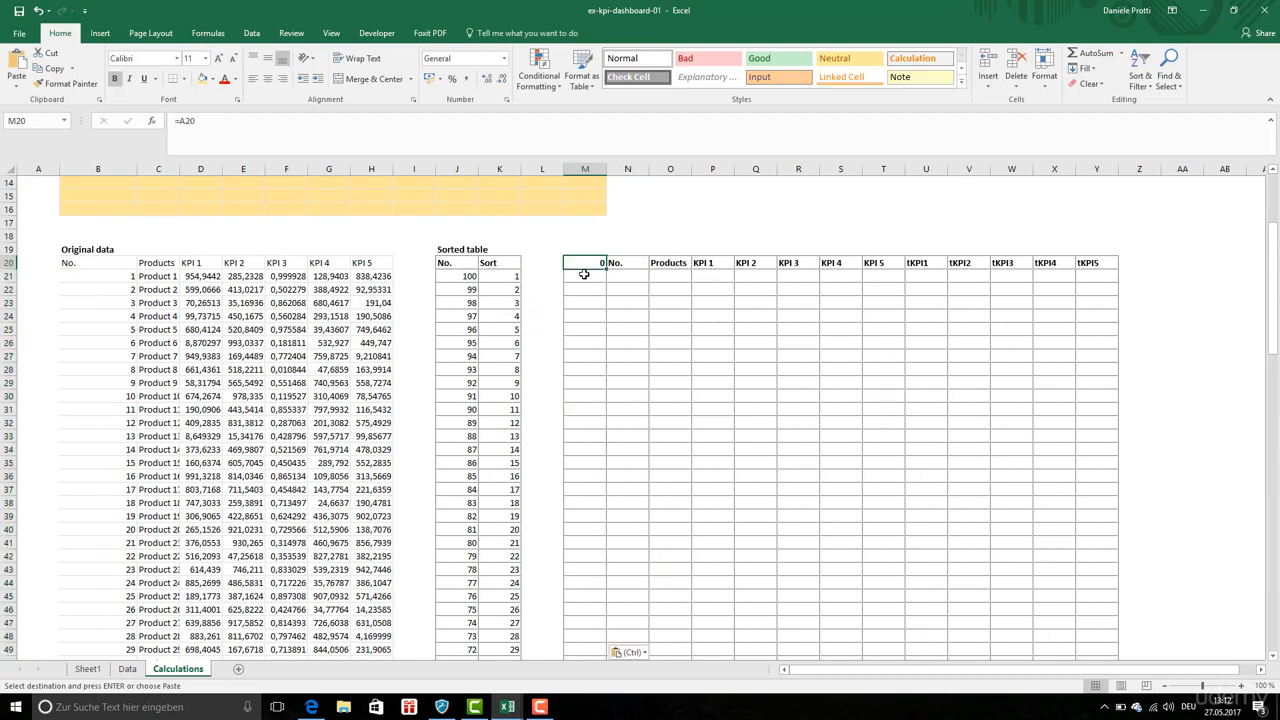
text(Order)
key(Return)
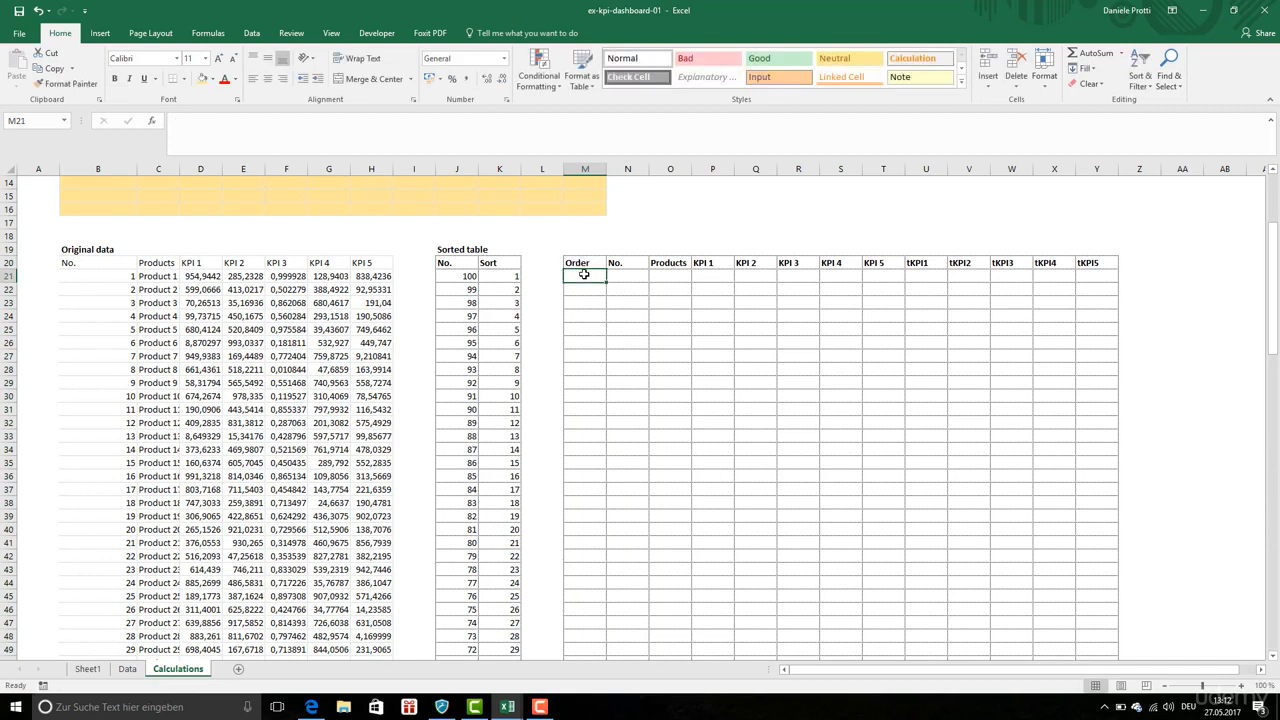
- Enter the row-counting formula =ROWS($M$21:M21) in M21 under the Order header
scroll(584, 276, up, 1)
scroll(583, 316, down, 1)
text(=)
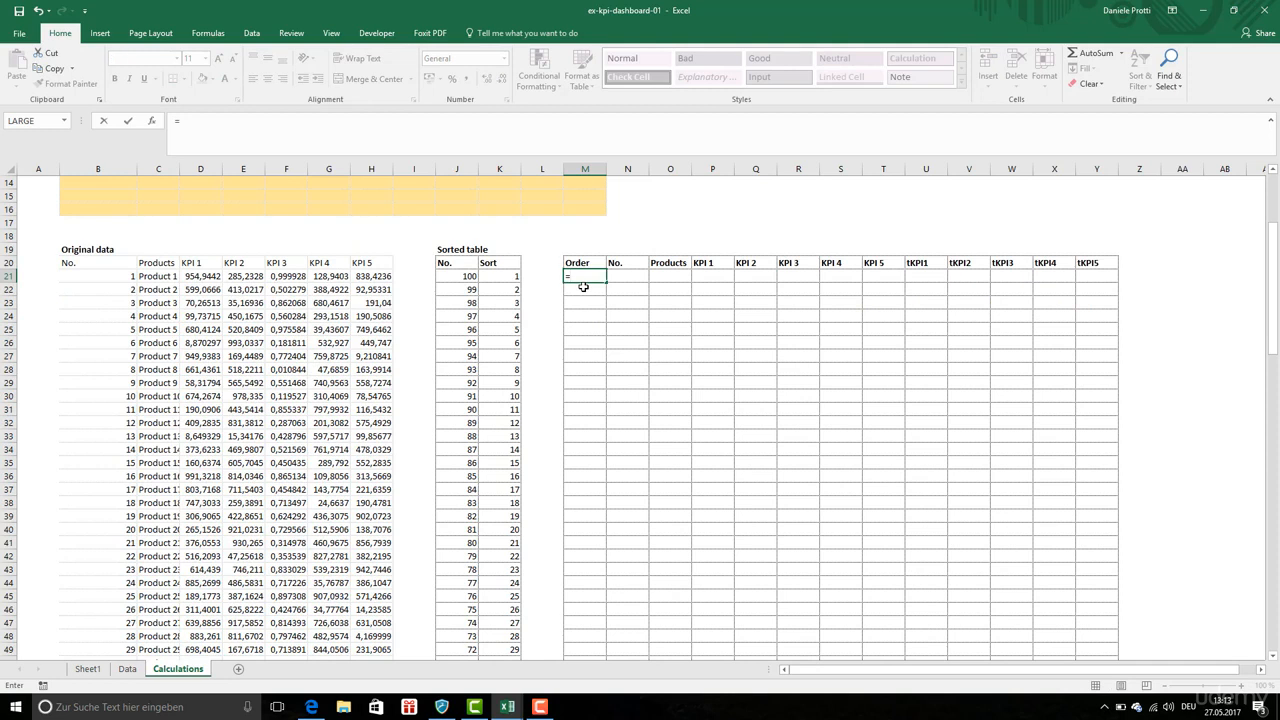
text(ROWS()
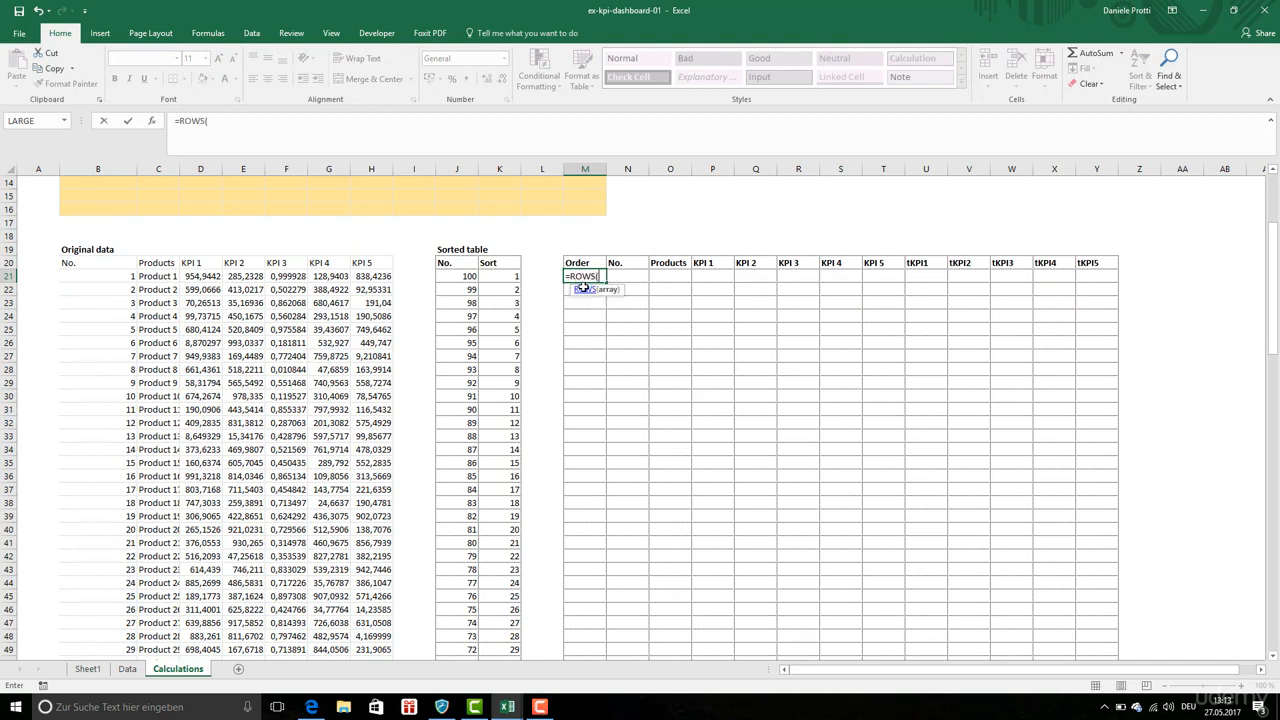
text($M$21:M)
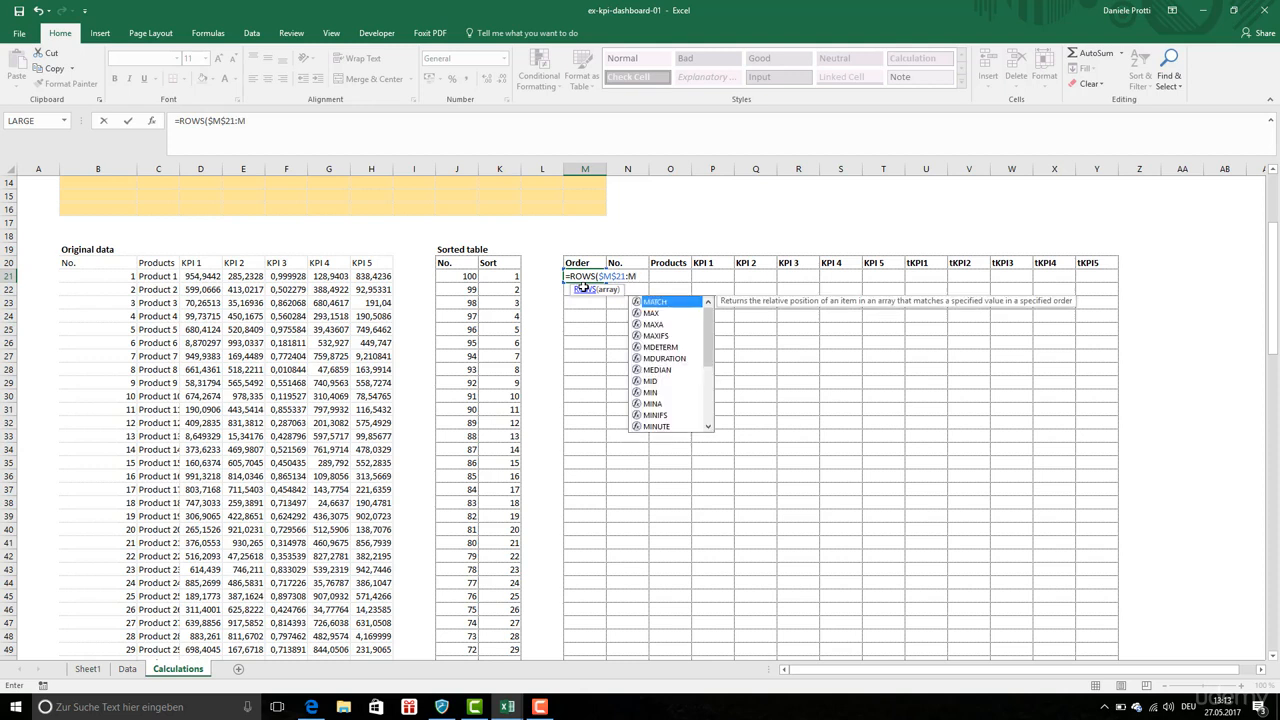
text(")
key(BackSpace)
text(1:M)
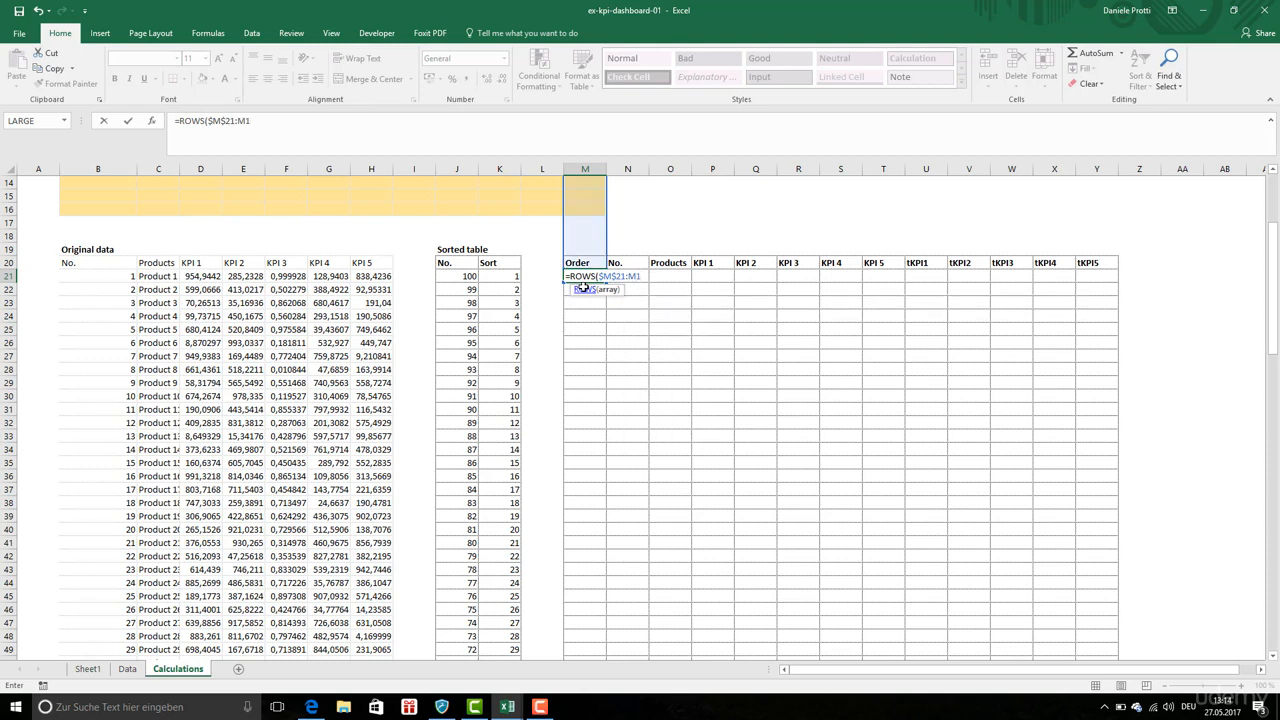
text(21))
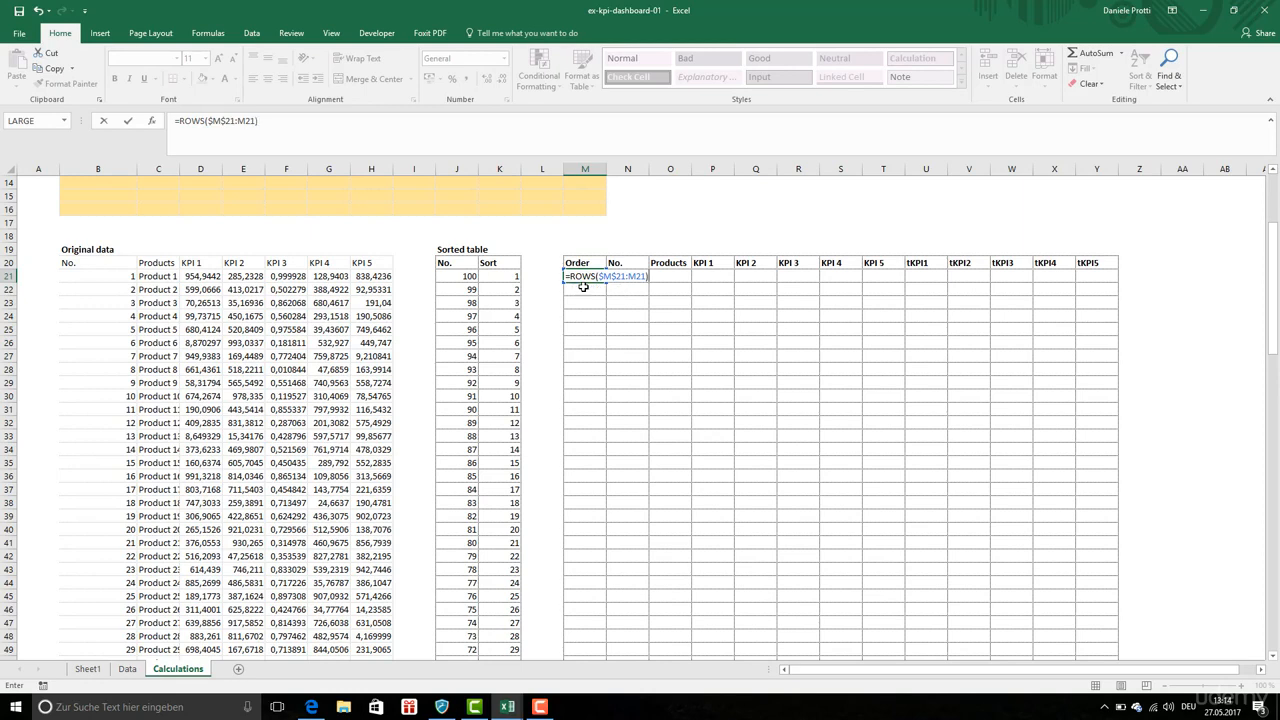
key(Return)
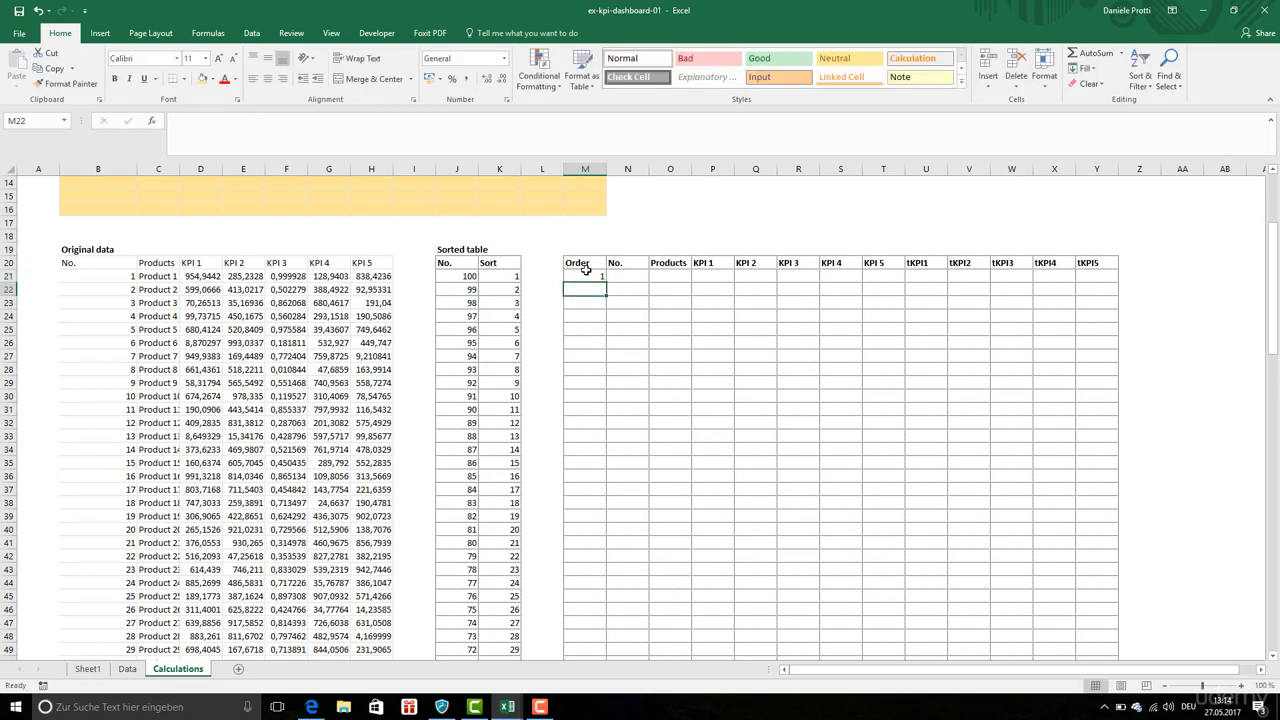
- Fill the ROWS formula from M21 down the Order column to M120
click(586, 275)
drag(606, 284, 610, 530)
scroll(636, 510, up, 7)
scroll(636, 510, up, 20)
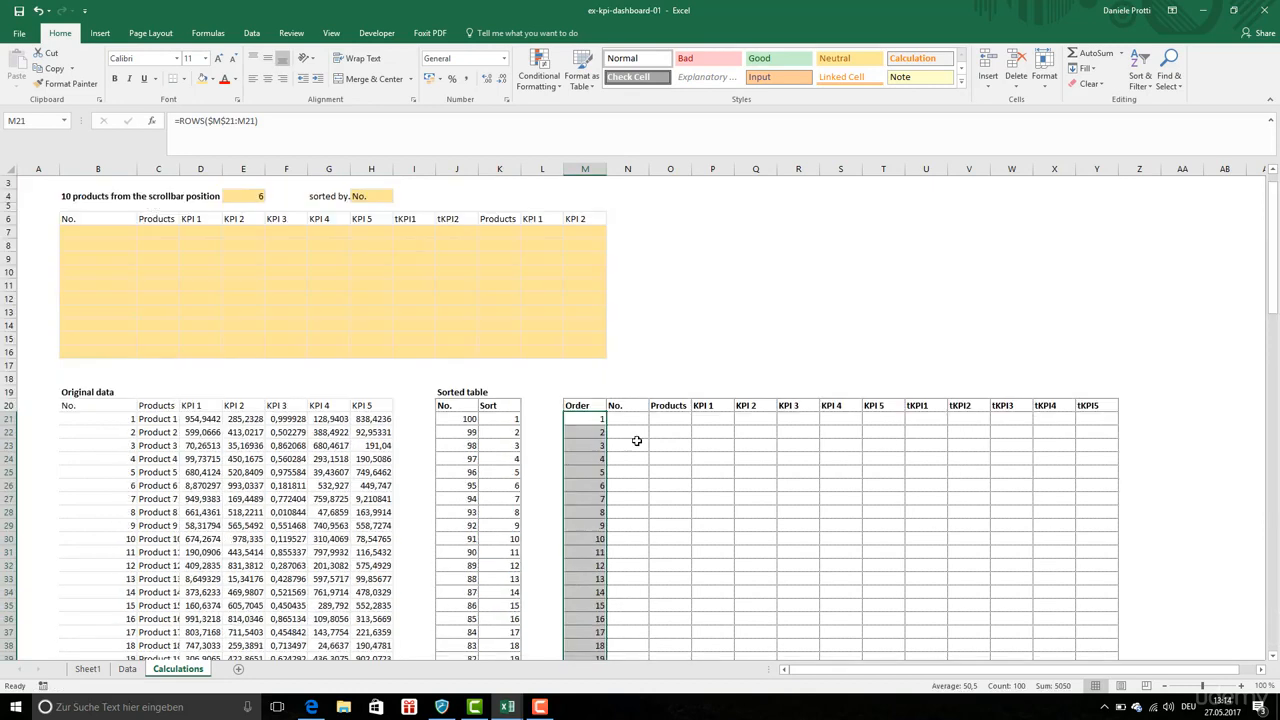
- Begin an INDEX formula in N21 with the original data's No. range B21:B120 as its array
click(634, 421)
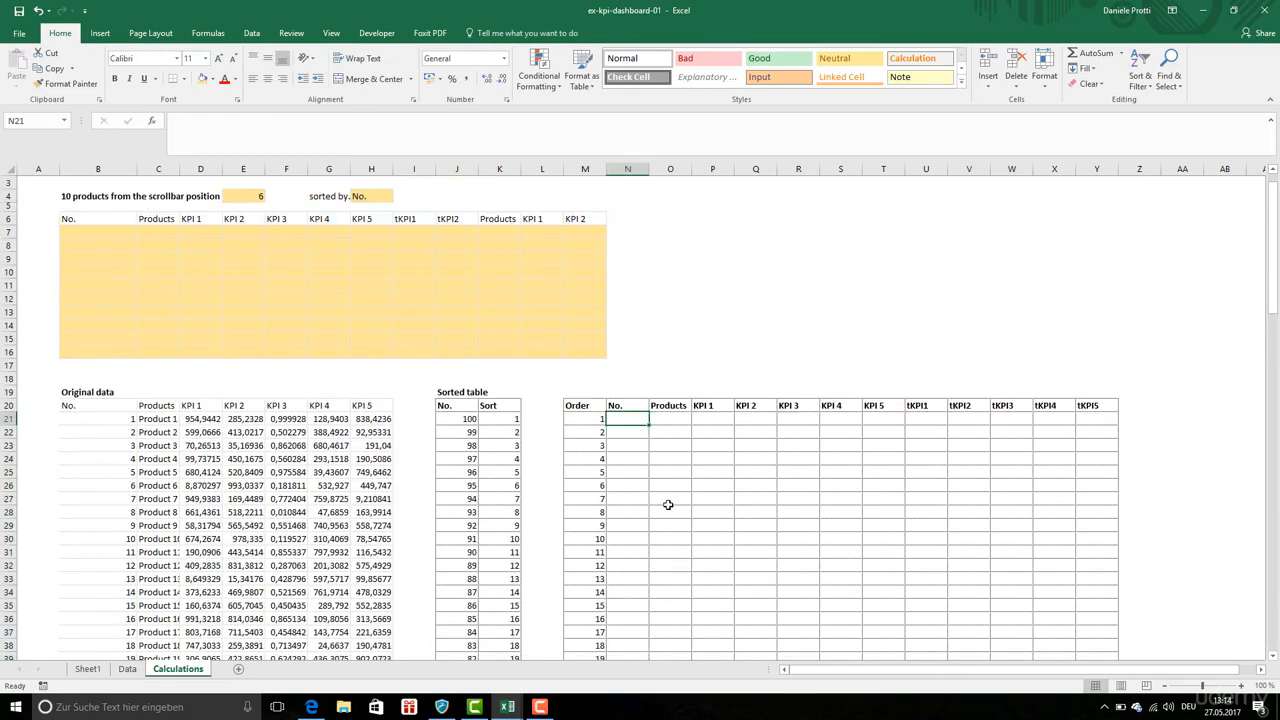
text(=I)
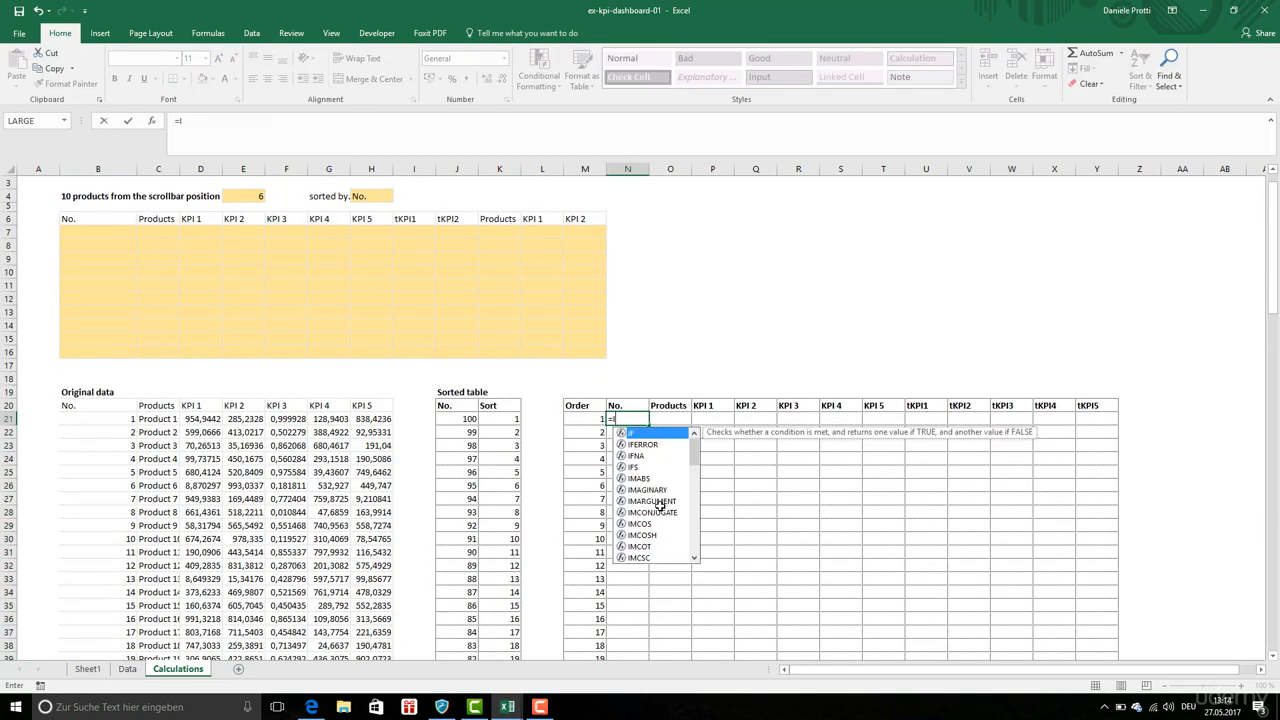
text(NDEX)
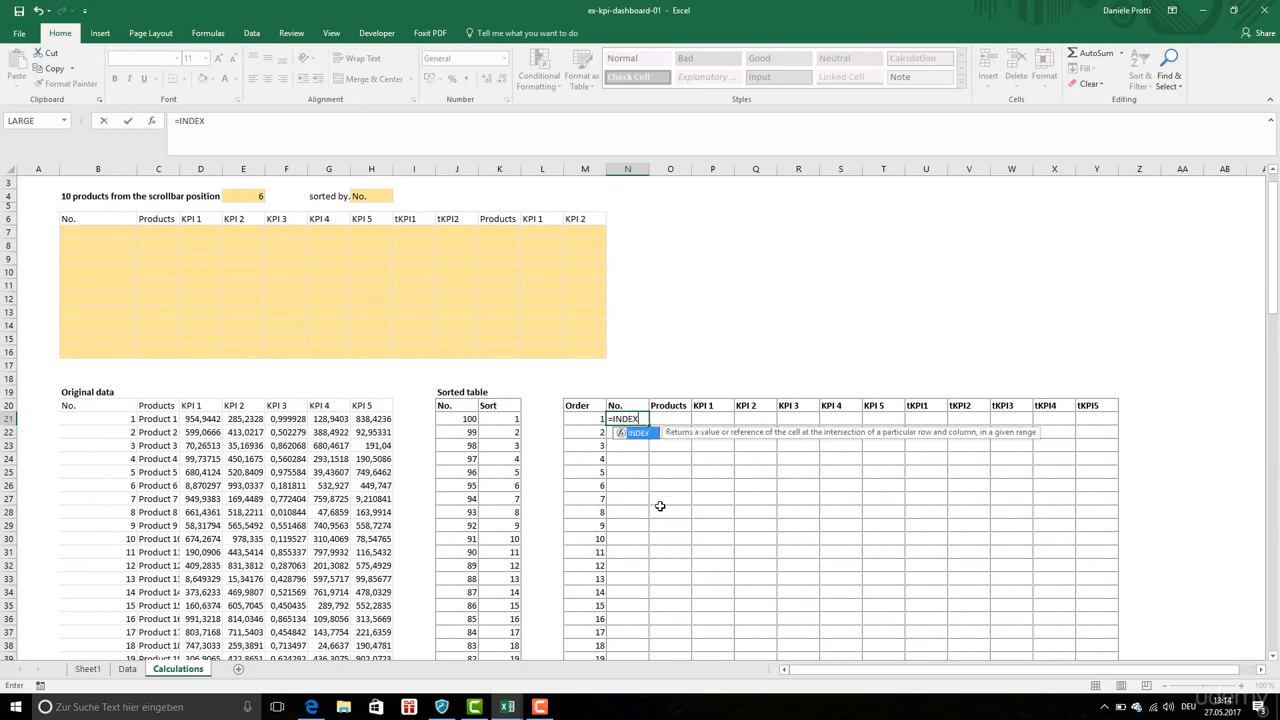
text(()
drag(120, 419, 118, 421)
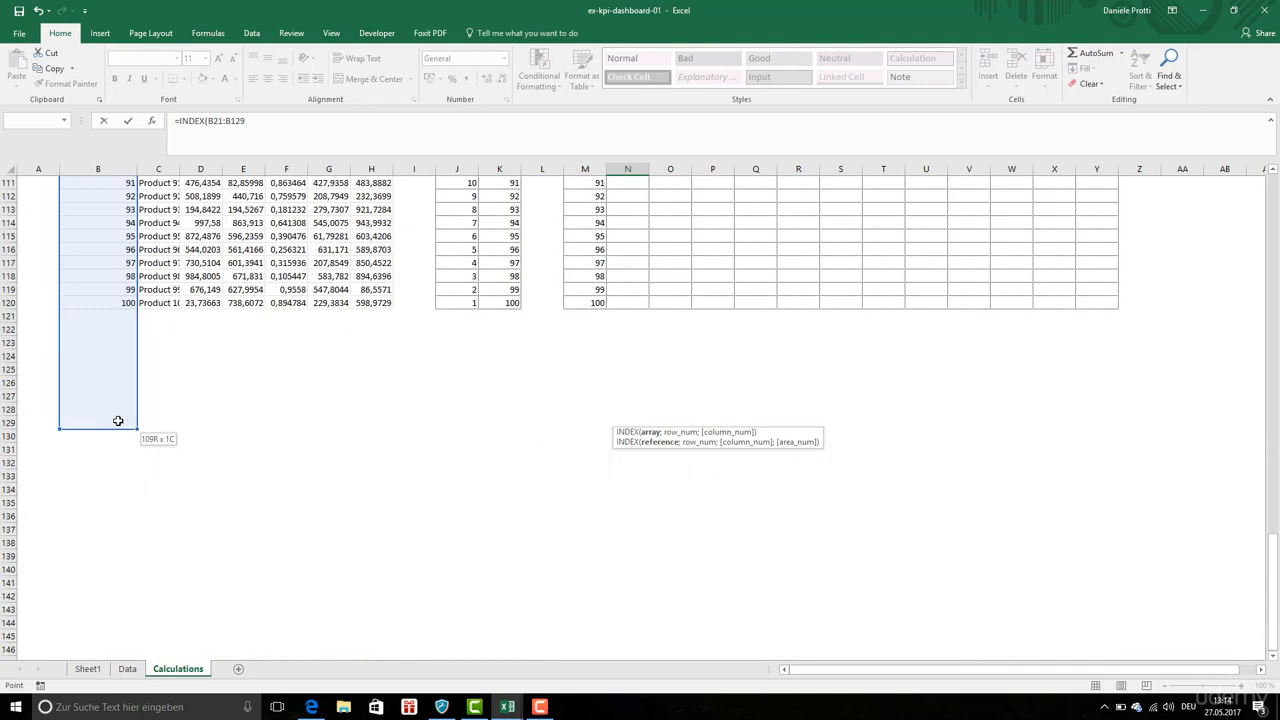
key(shift+Up)
key(shift+Up)
key(shift+Up)
key(shift+Up)
key(shift+Up)
key(shift+Up)
key(shift+Up)
key(shift+Up)
key(shift+Up)
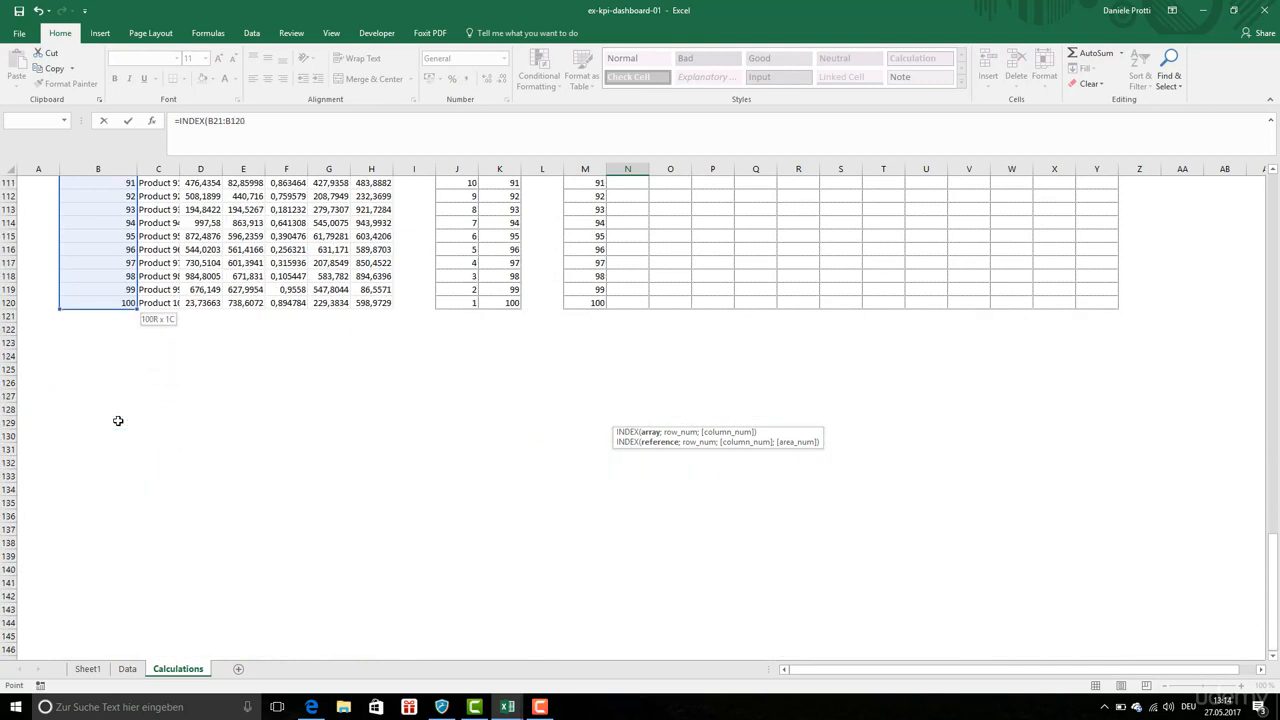
click(253, 124)
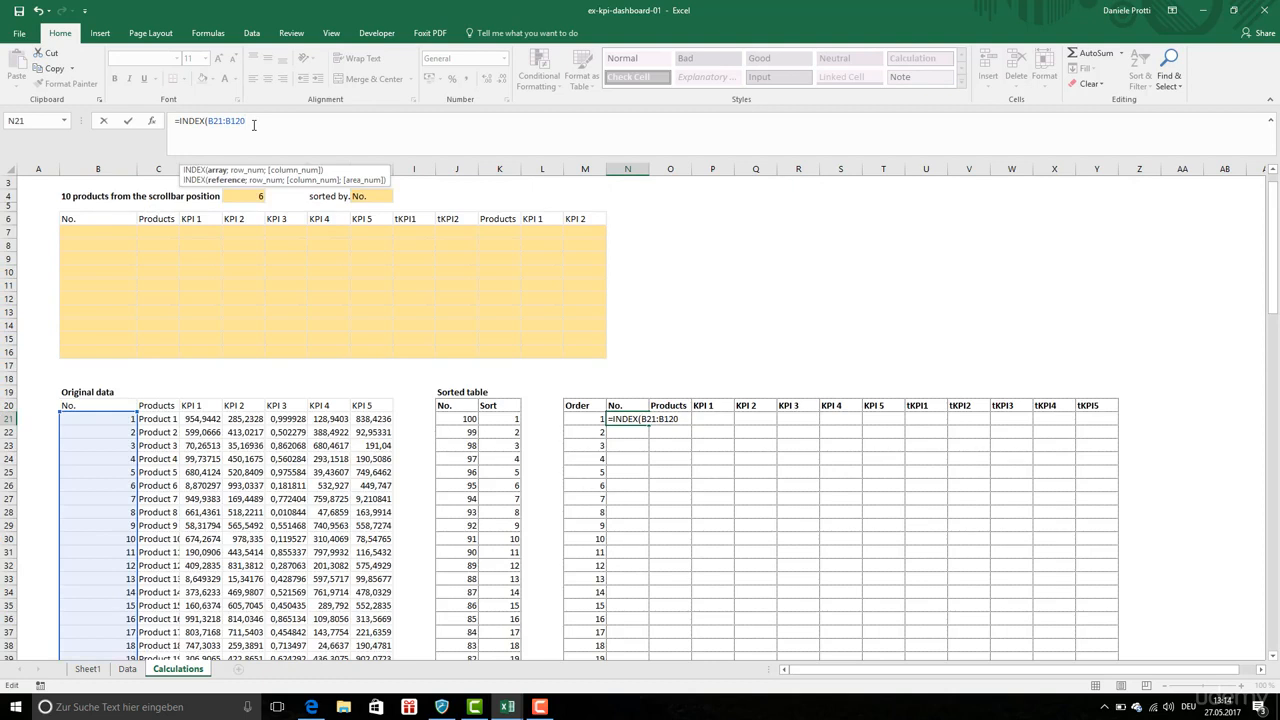
text(;)
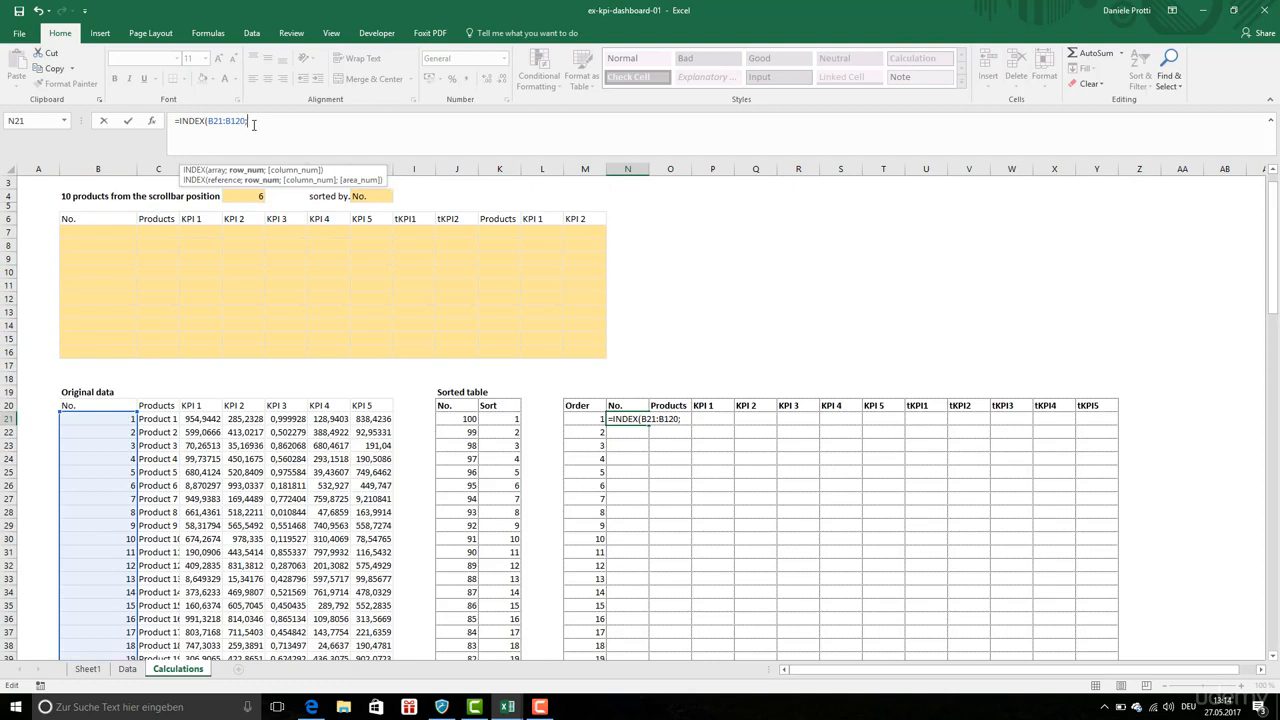
- Complete the N21 formula with MATCH(M21:M120;K21:K120;0) as the row number argument
text(MATCH)
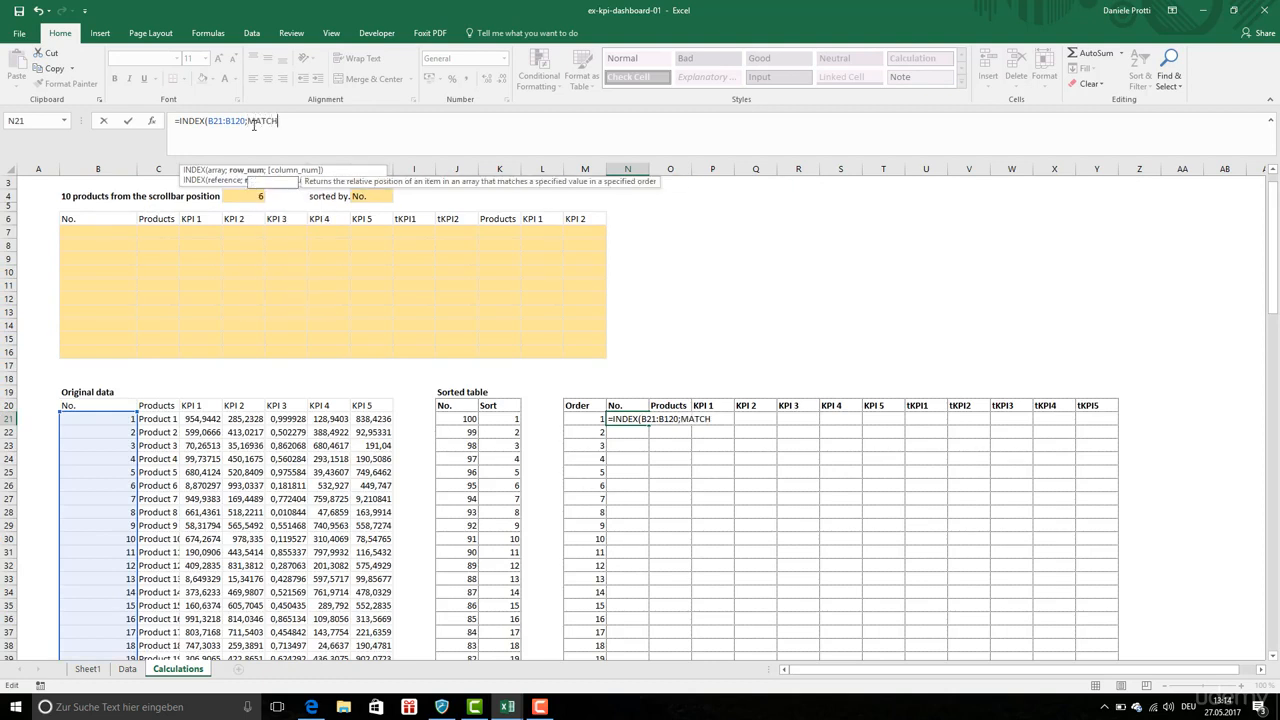
text(()
click(593, 420)
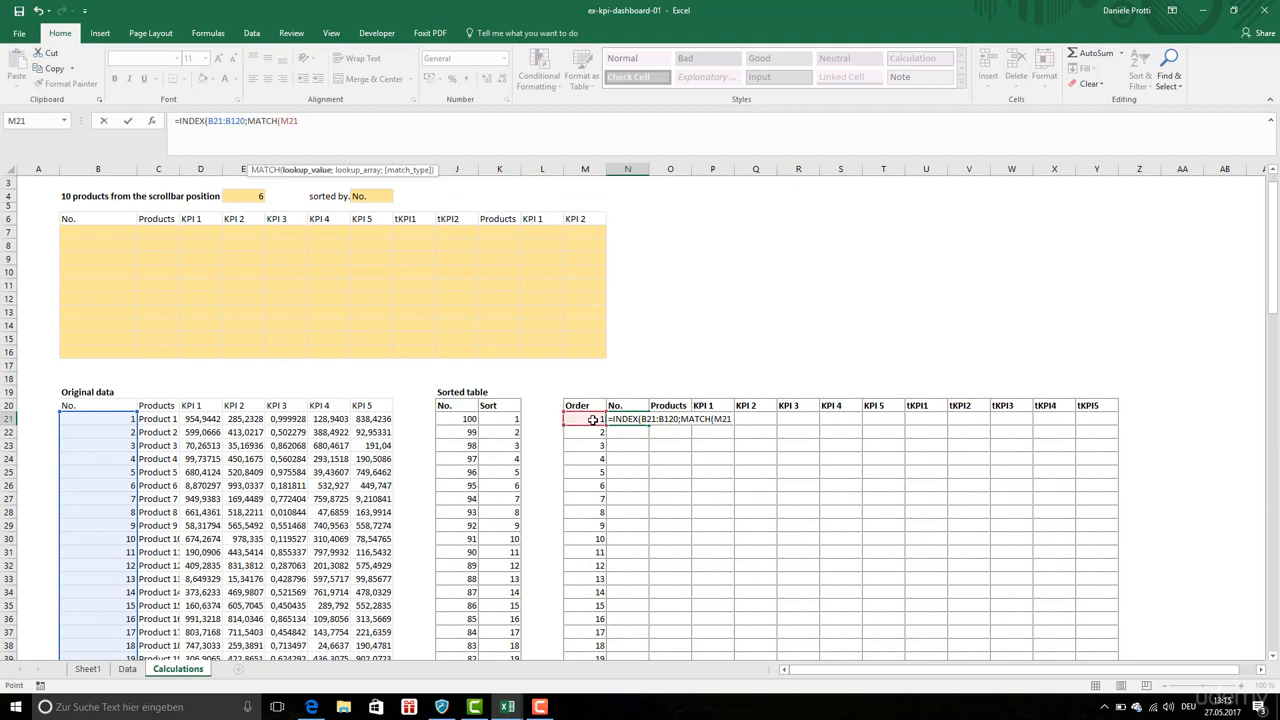
text(;)
key(BackSpace)
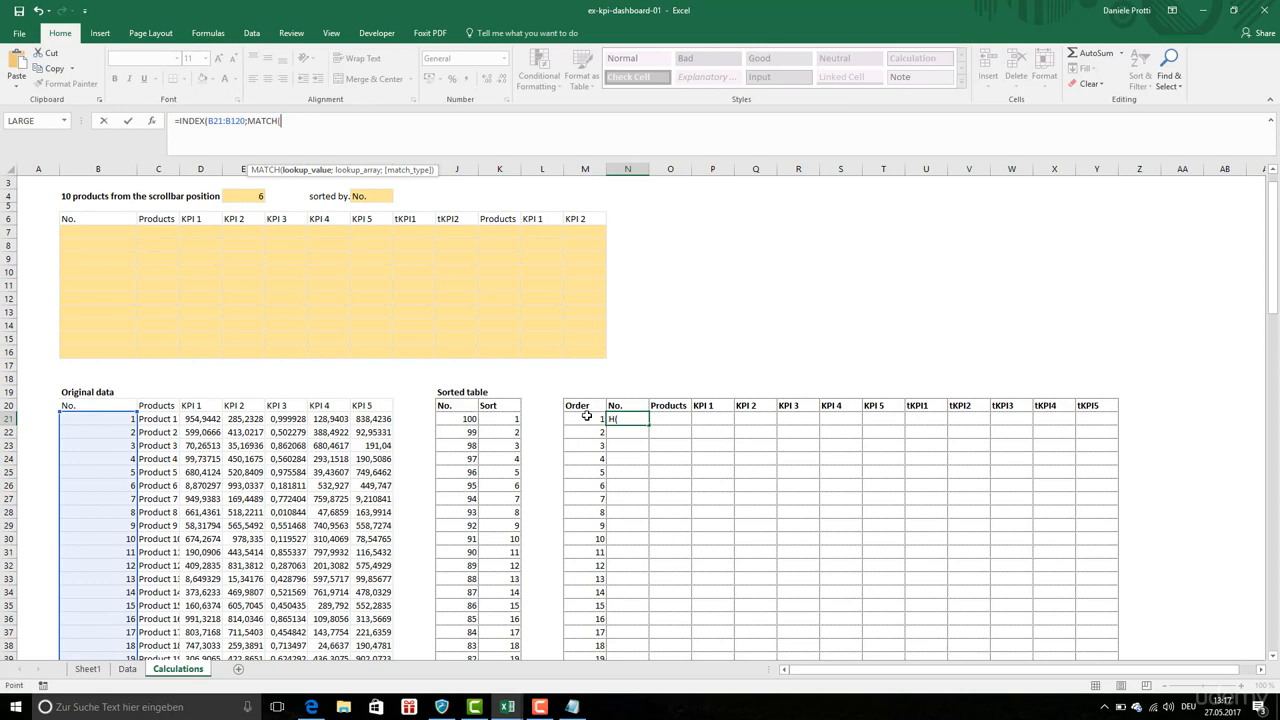
drag(591, 420, 583, 708)
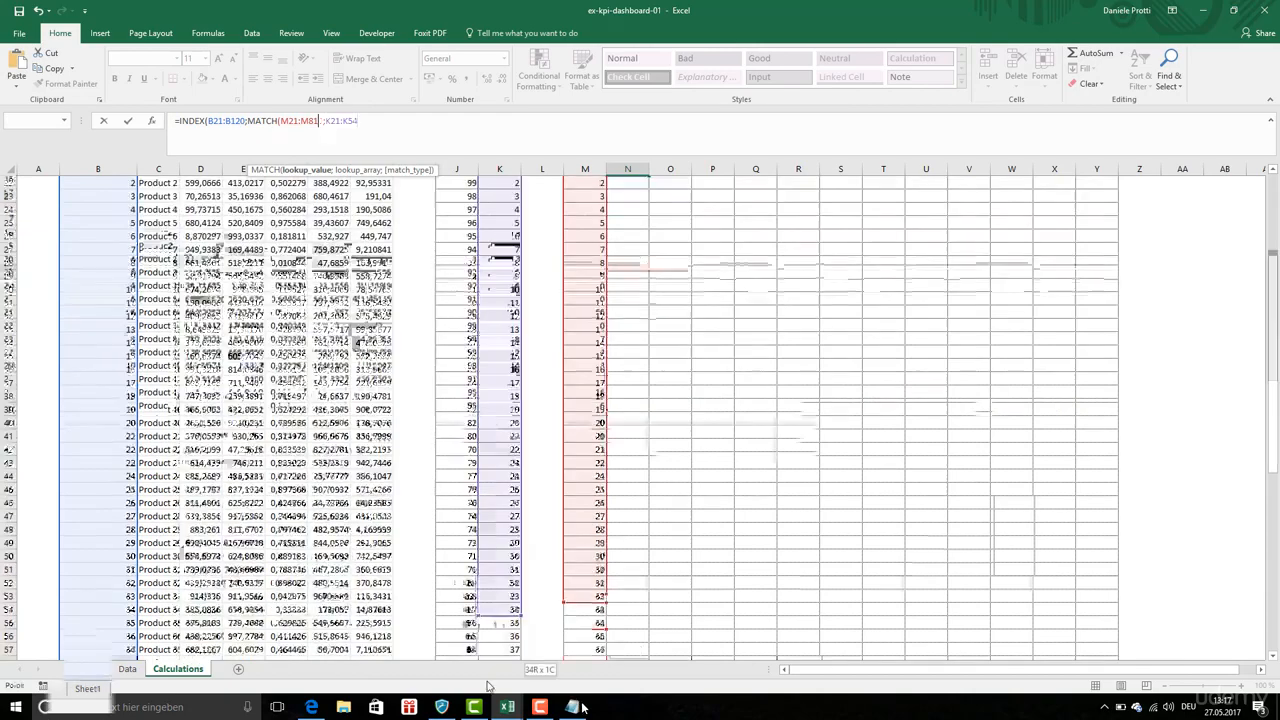
drag(489, 690, 500, 636)
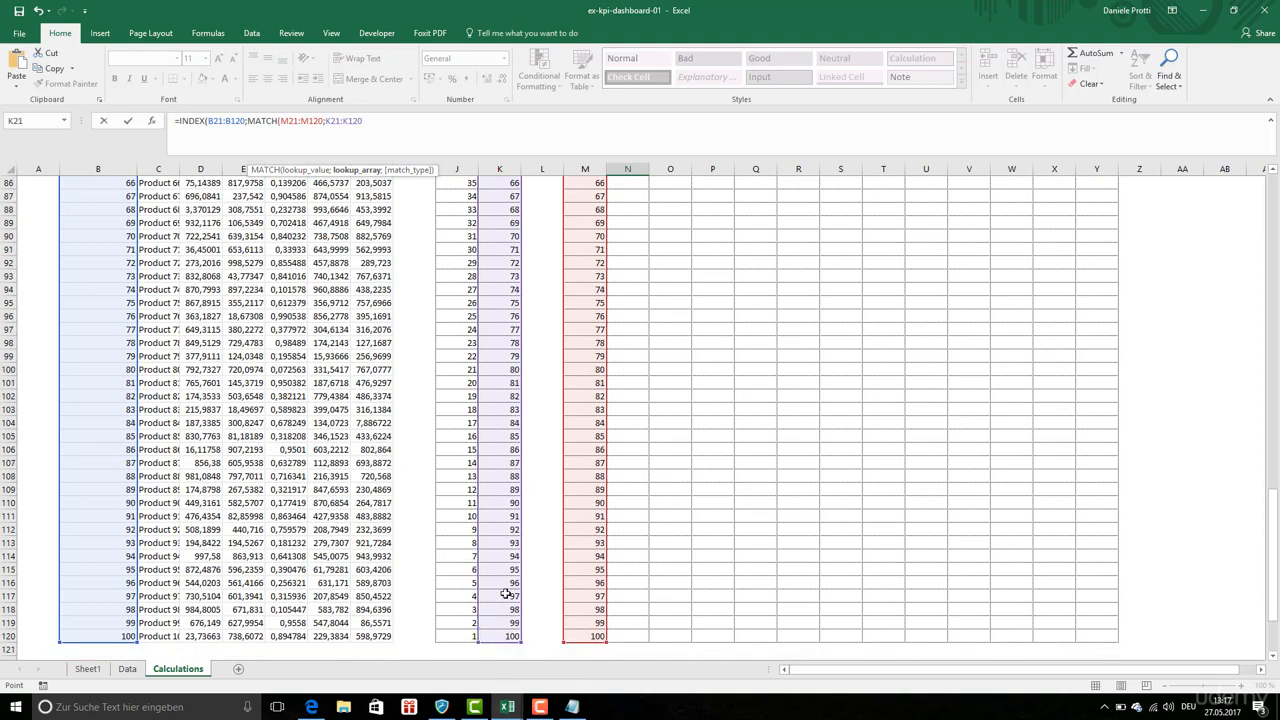
text(;)
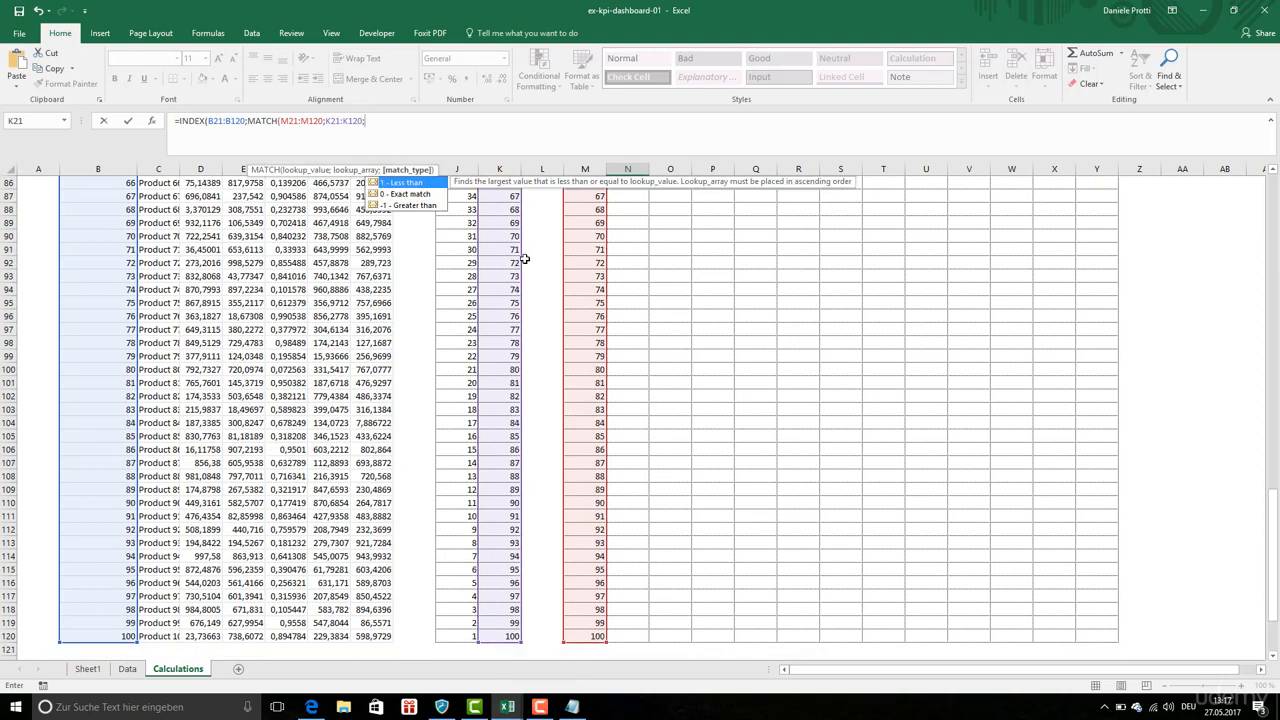
double_click(428, 194)
text())
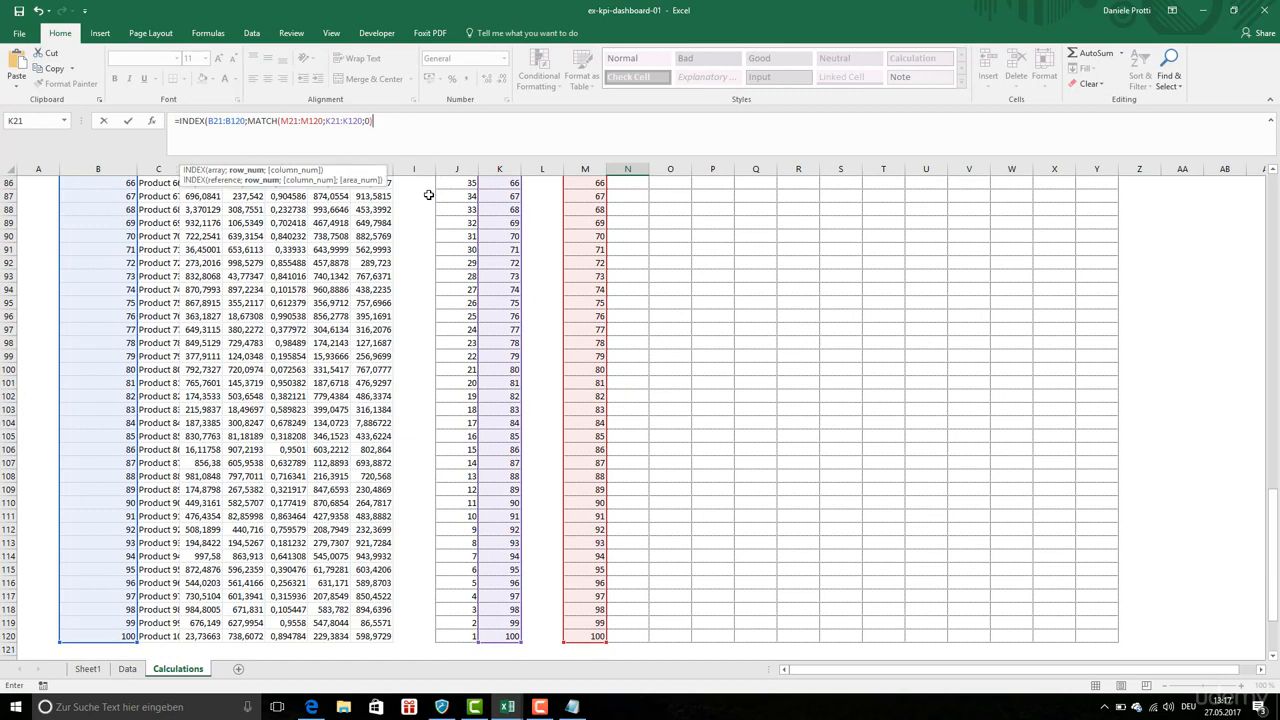
text())
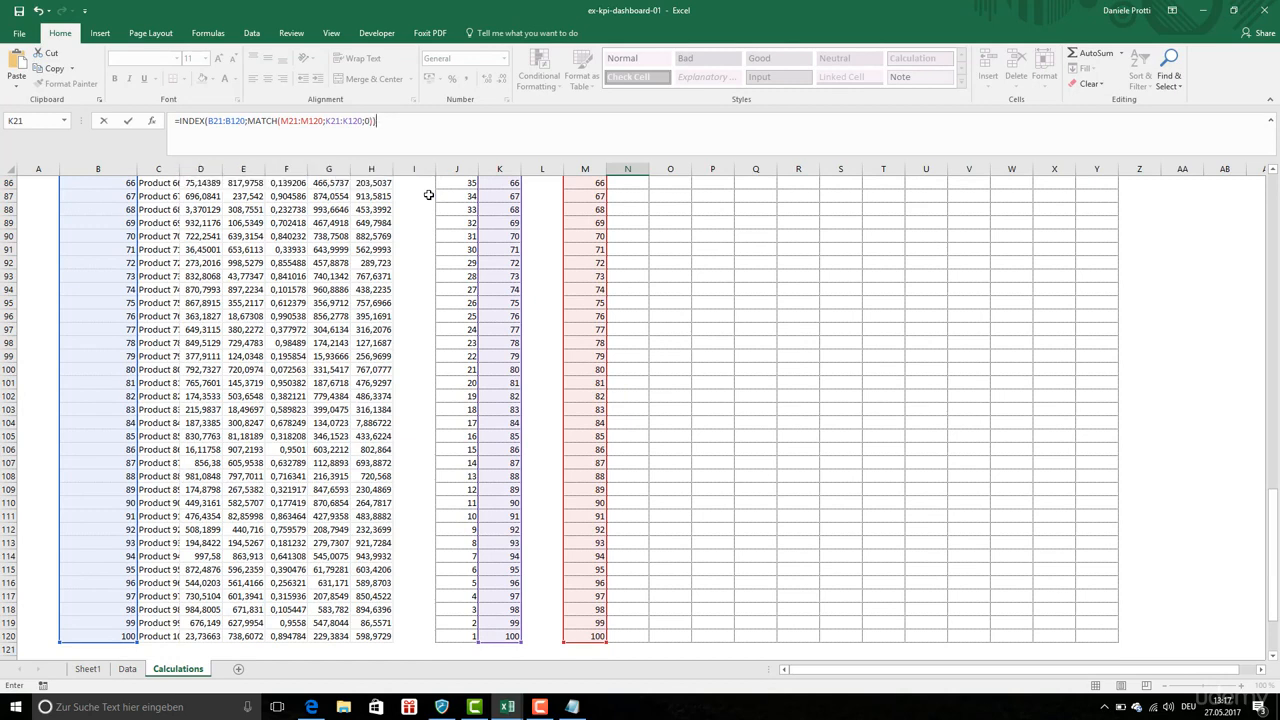
key(Return)
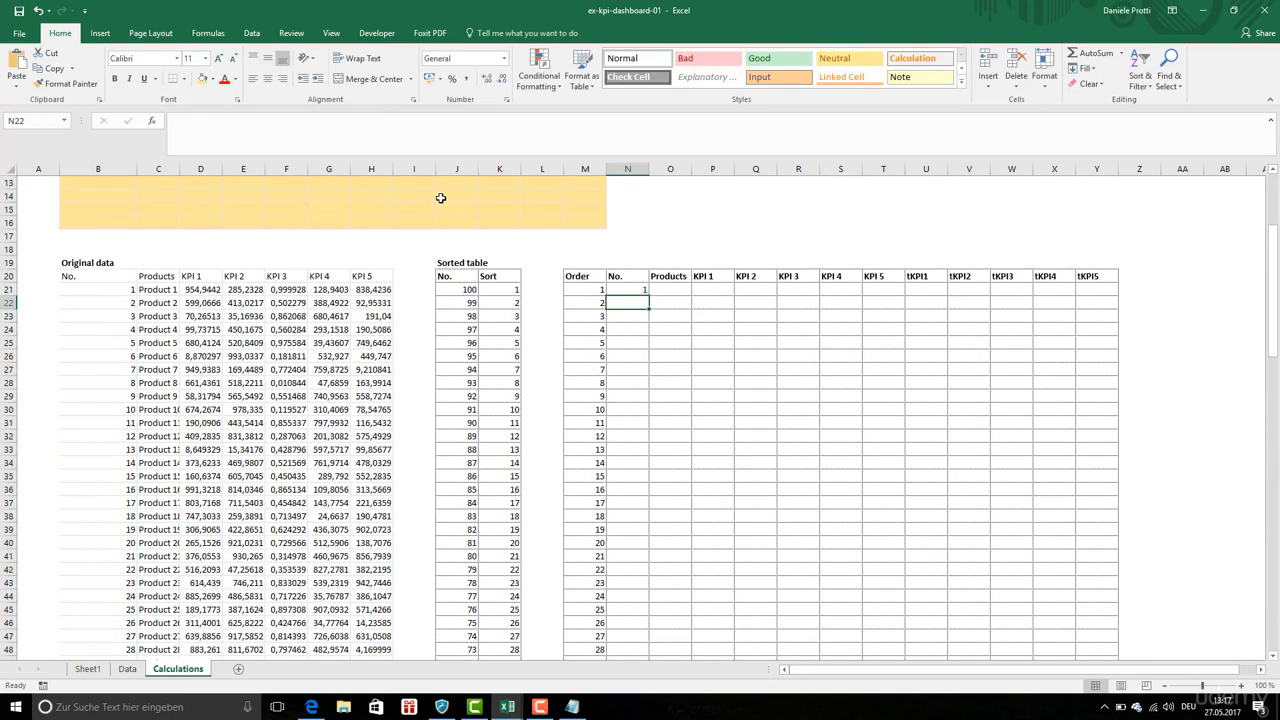
- Make the INDEX array in the N21 formula an absolute reference to $B$21:$B$120
click(626, 289)
click(205, 119)
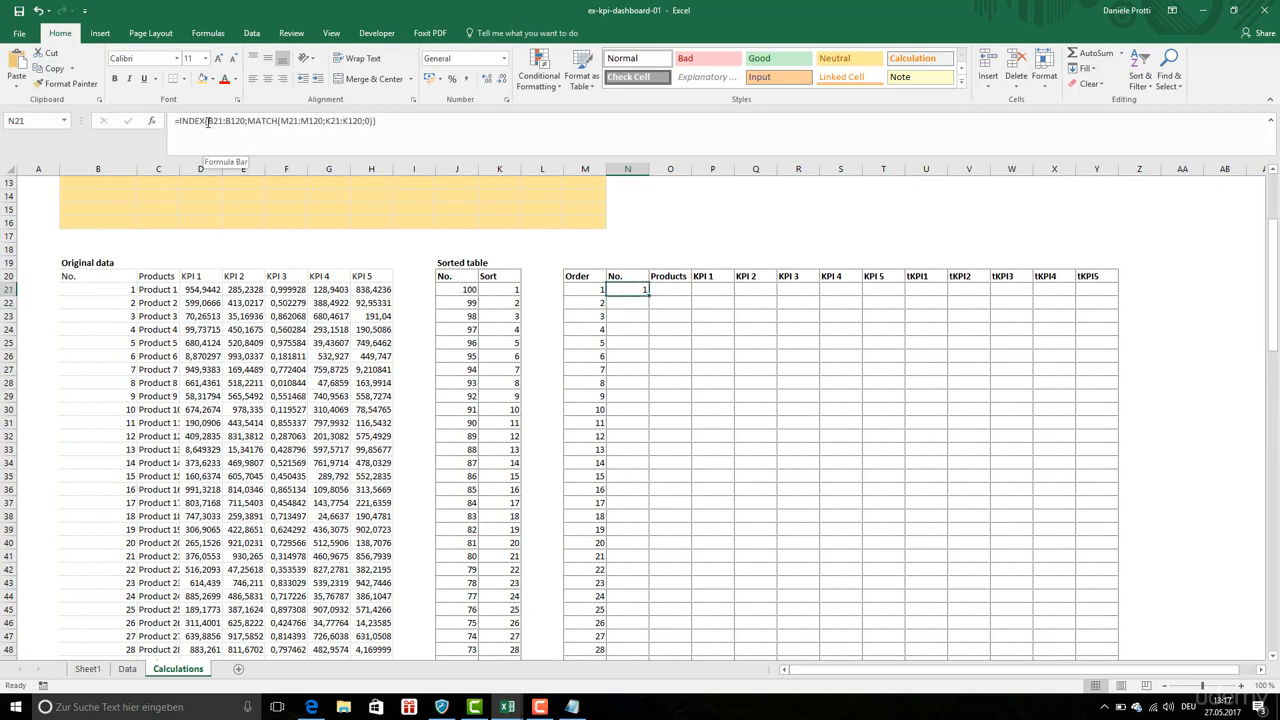
key(F4)
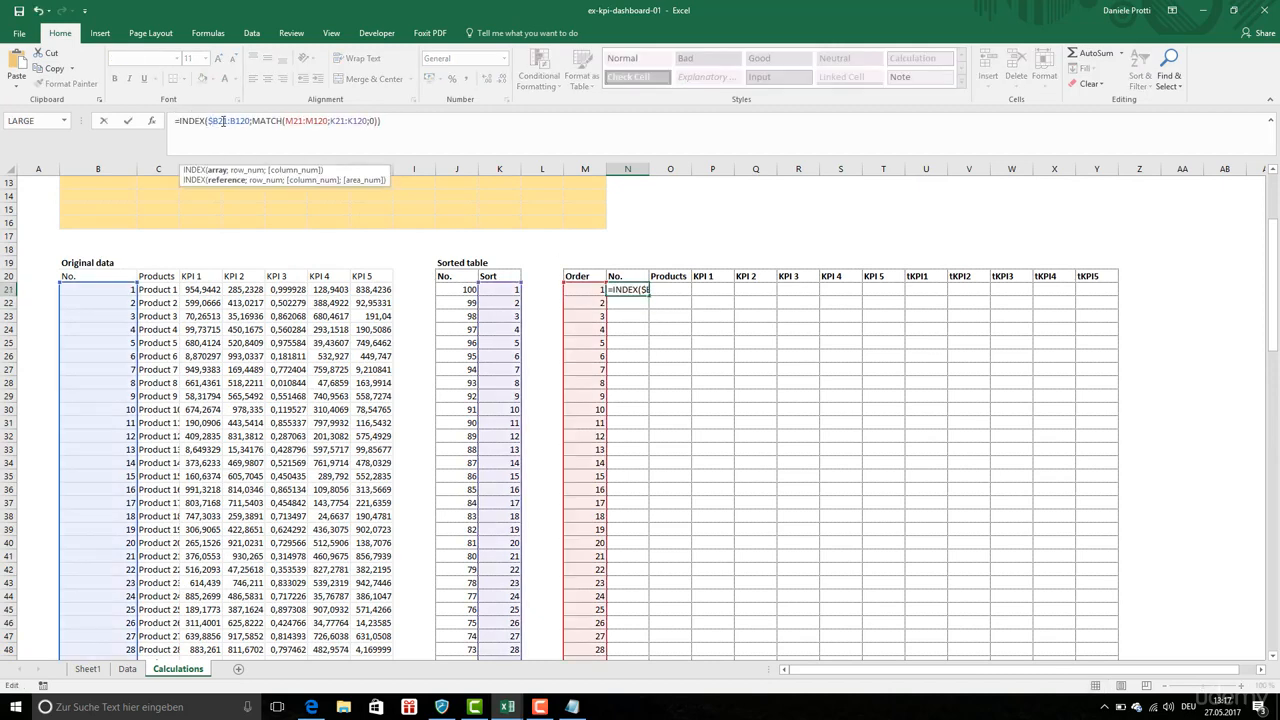
click(219, 121)
text($)
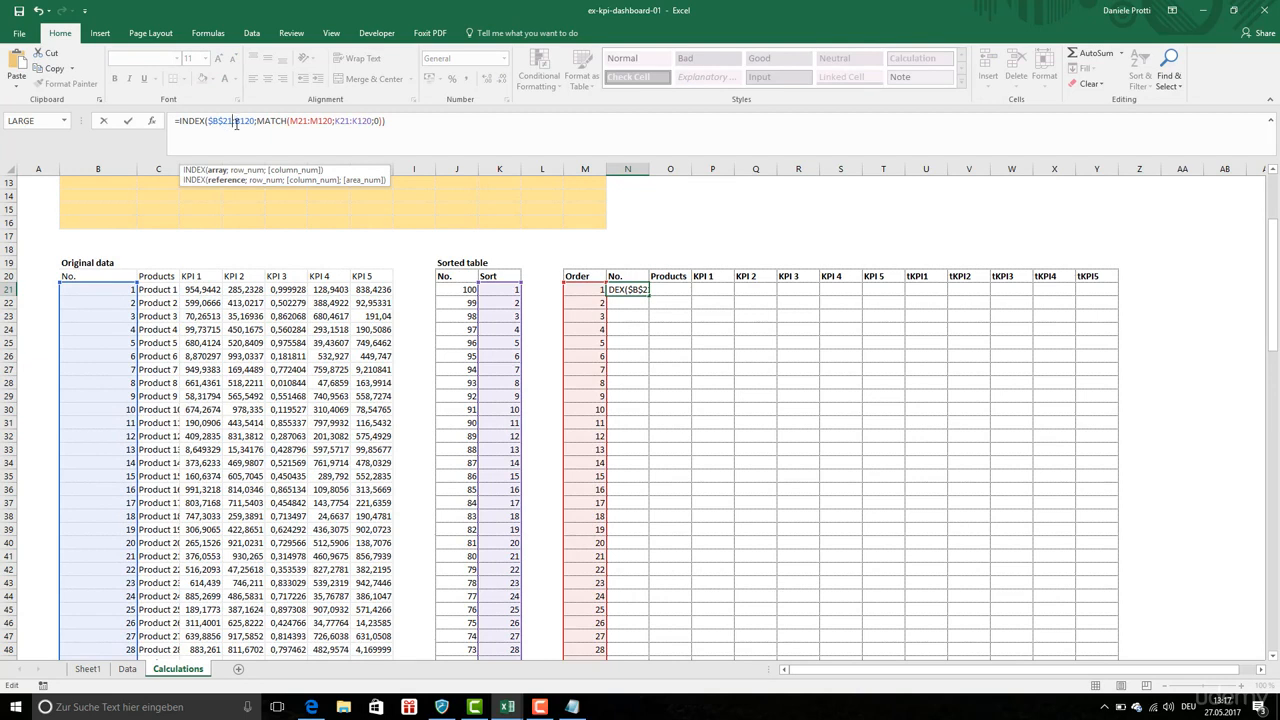
click(236, 121)
text($)
click(245, 121)
text($B$)
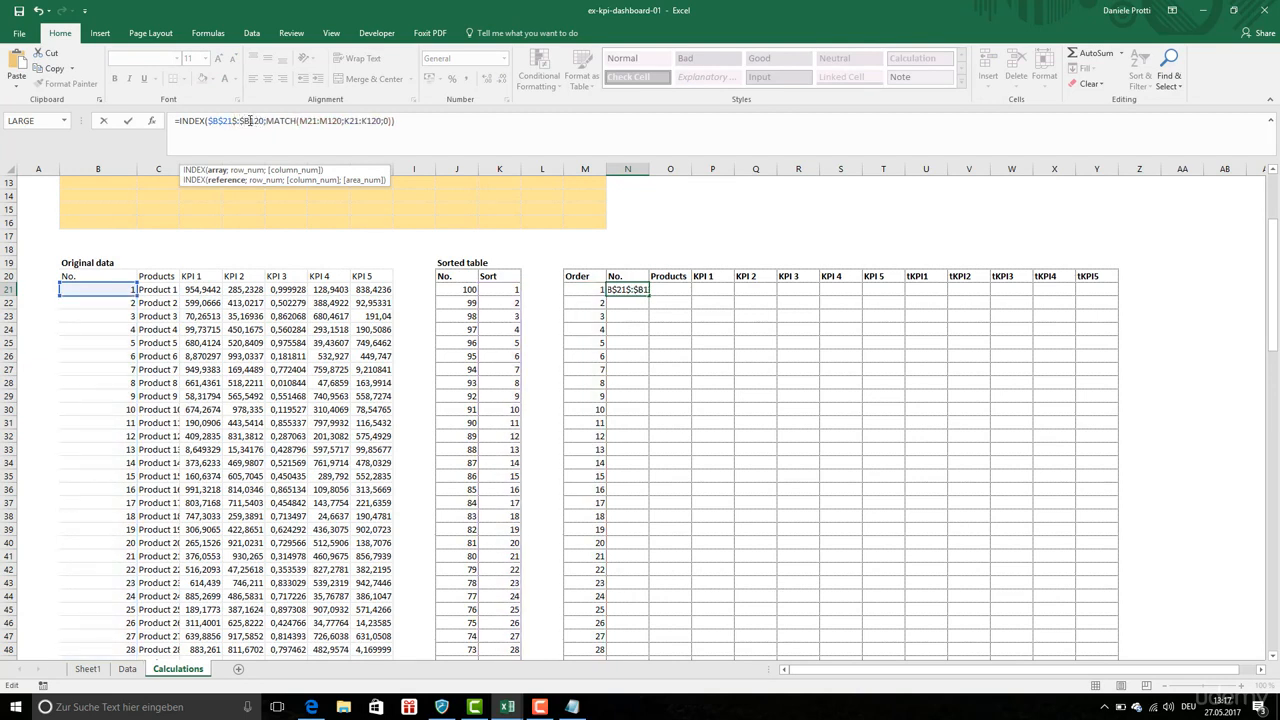
click(250, 121)
text($)
- Make the MATCH lookup value range in the N21 formula absolute as $M$21:$M$120
click(306, 121)
text($)
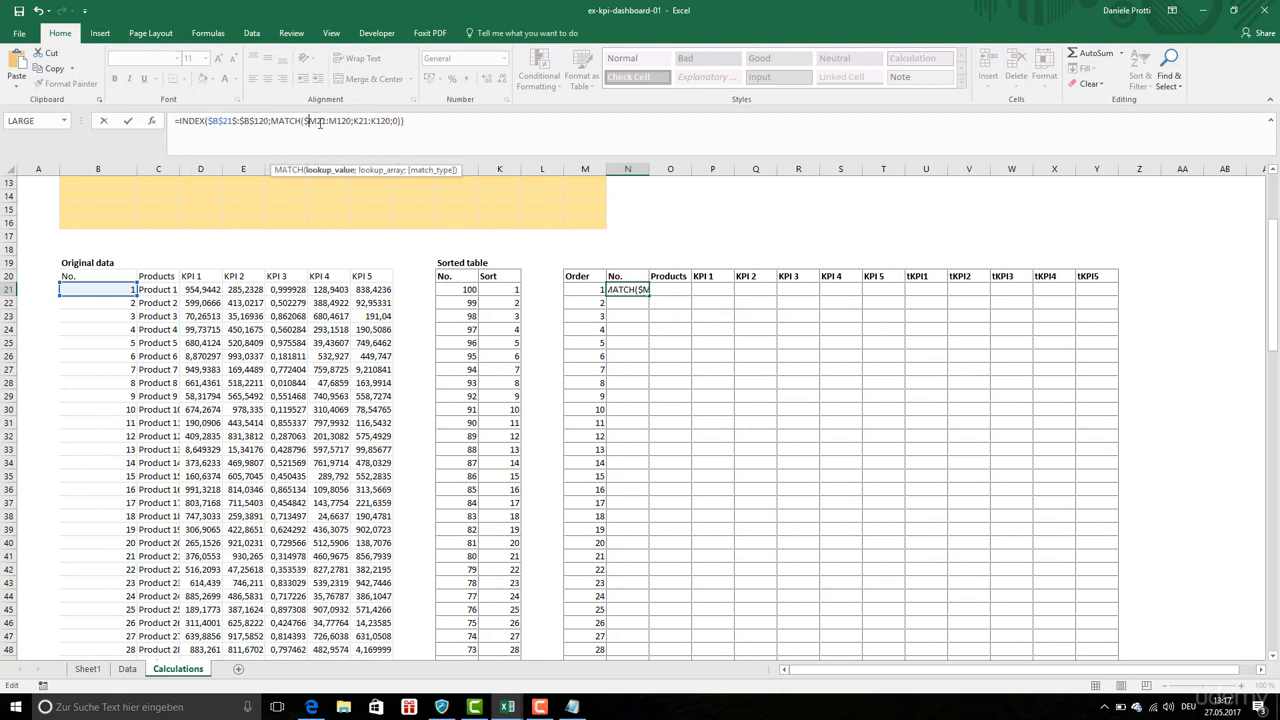
click(320, 121)
text($)
click(336, 121)
text($)
click(344, 121)
text($)
- Make the MATCH lookup array absolute as $K$21:$K$120 and remove the stray dollar sign after $B$21 in N21
click(369, 121)
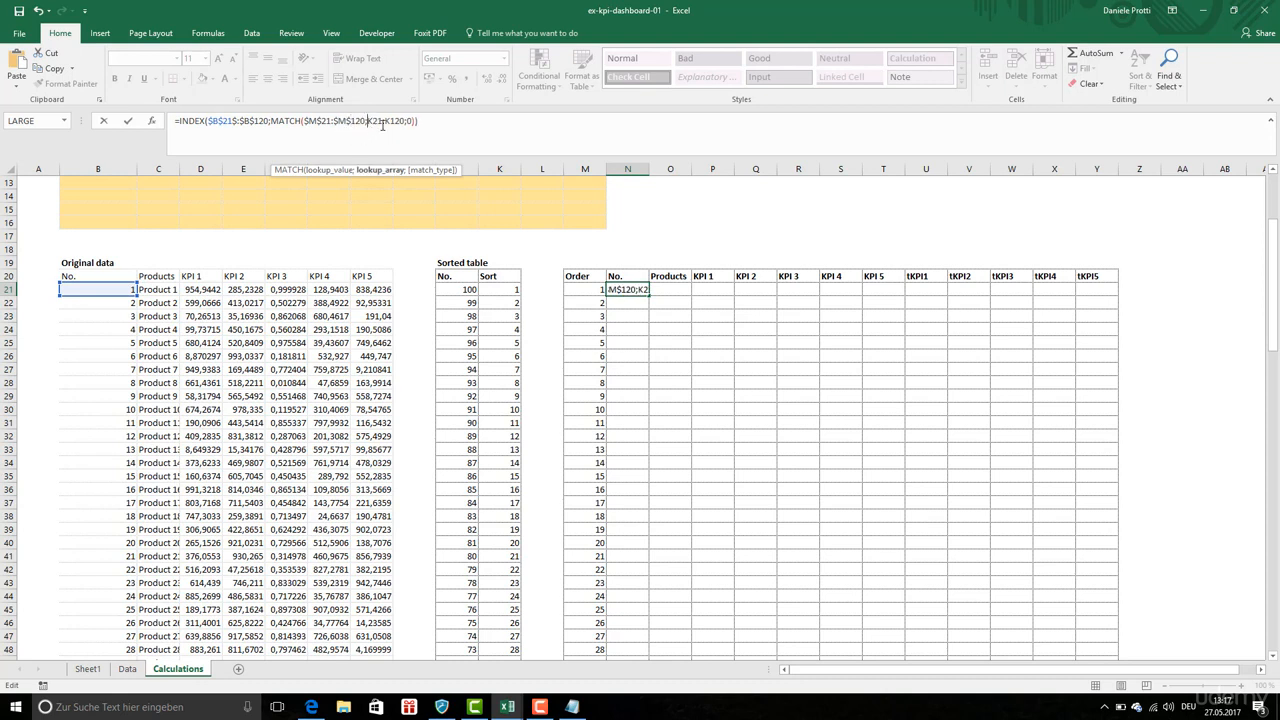
text($K$)
click(380, 121)
text($K$)
click(397, 121)
text($K$)
click(404, 121)
text($K$)
click(233, 121)
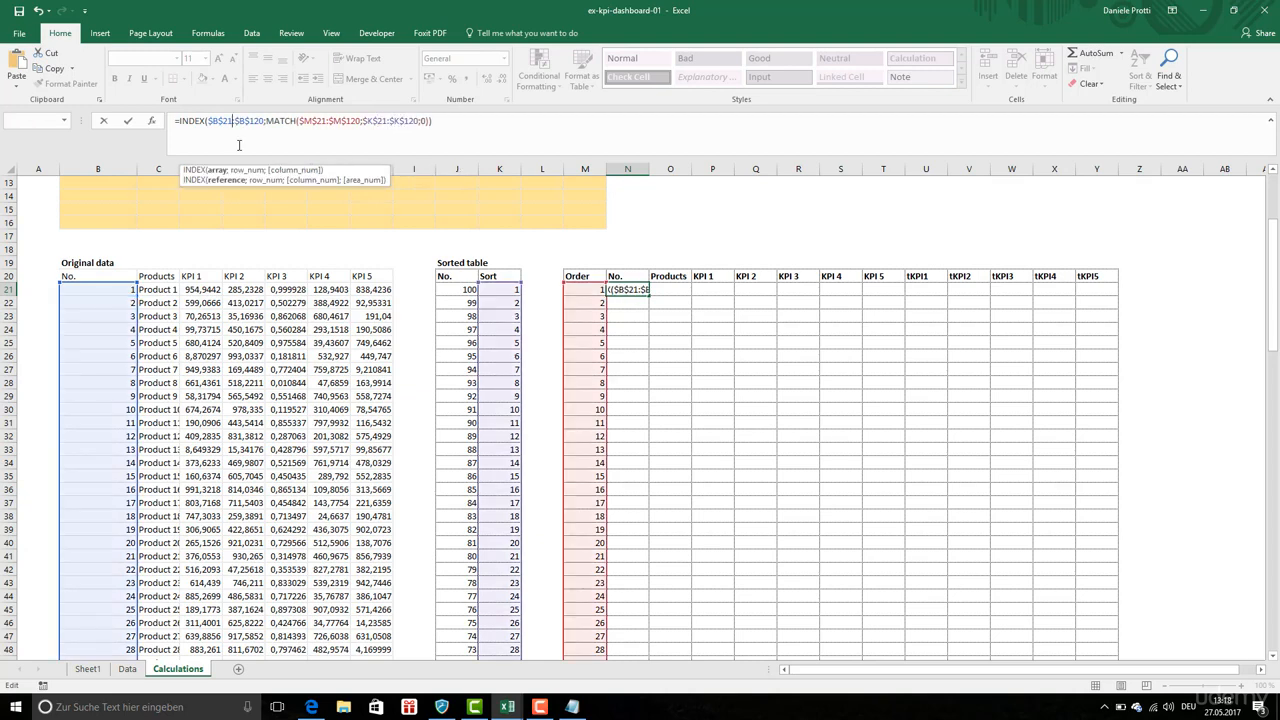
key(Return)
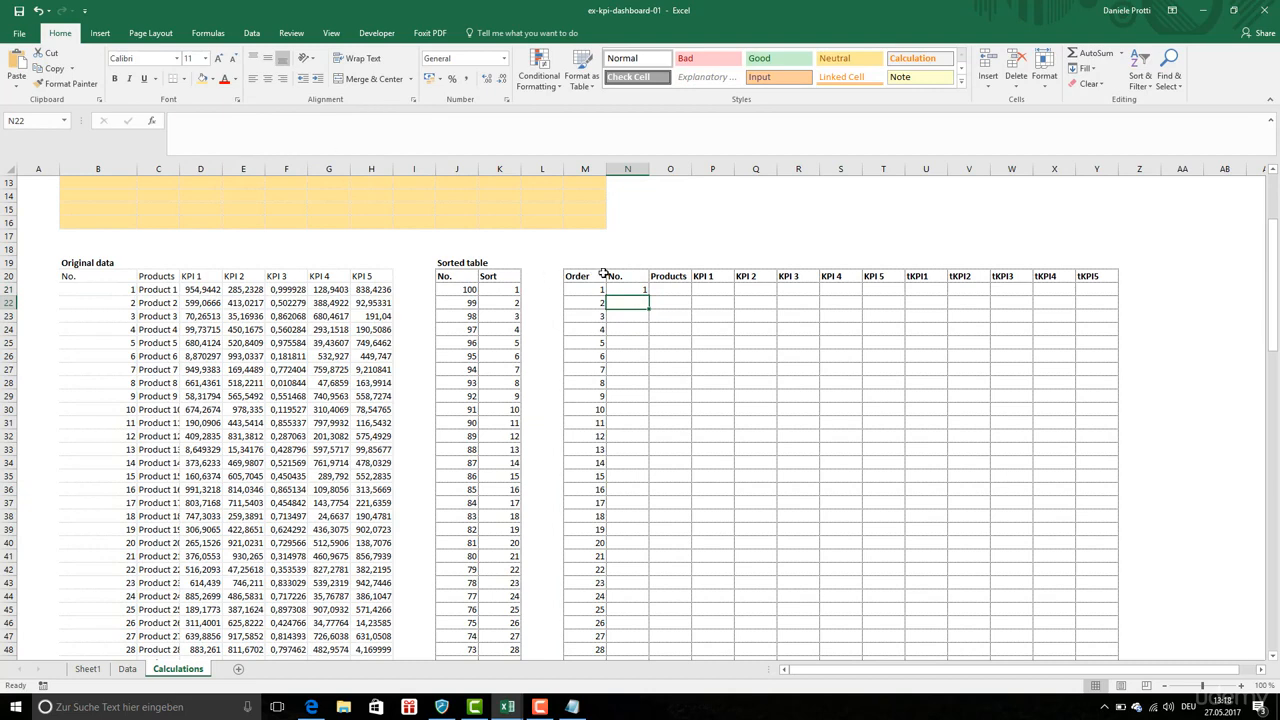
- Fill the INDEX/MATCH formula from N21 down the No. column
click(632, 288)
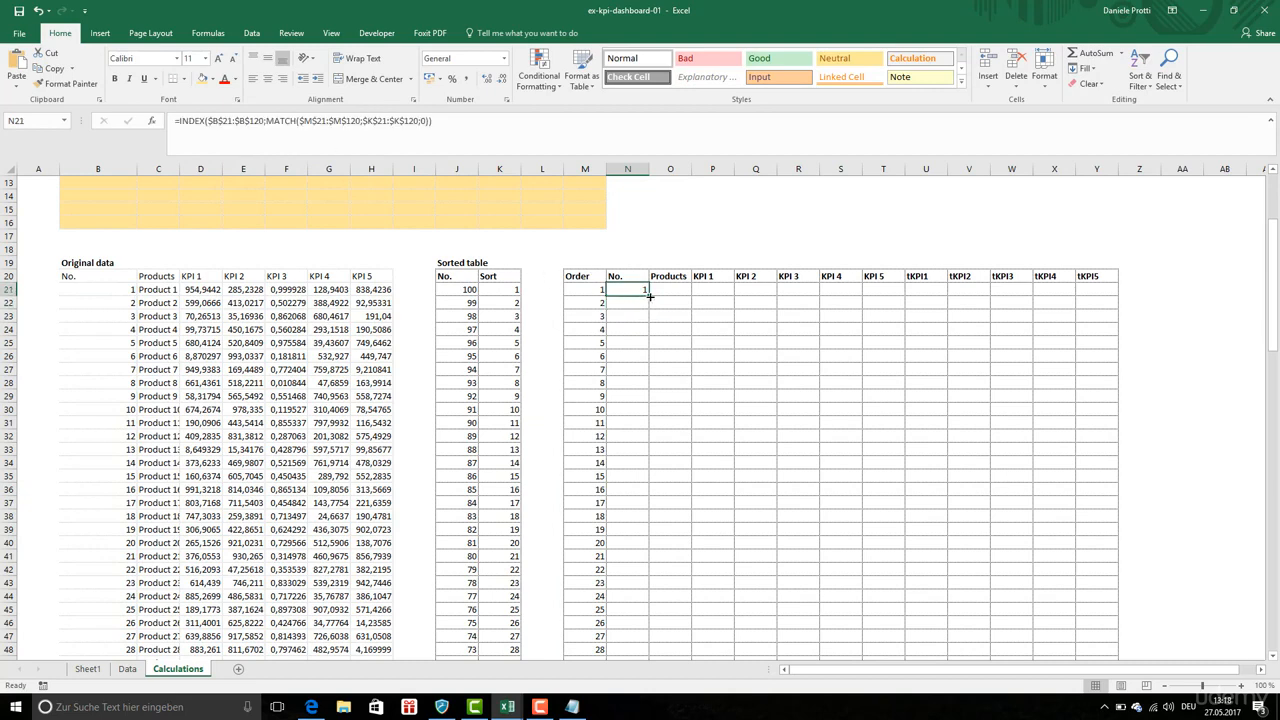
double_click(650, 296)
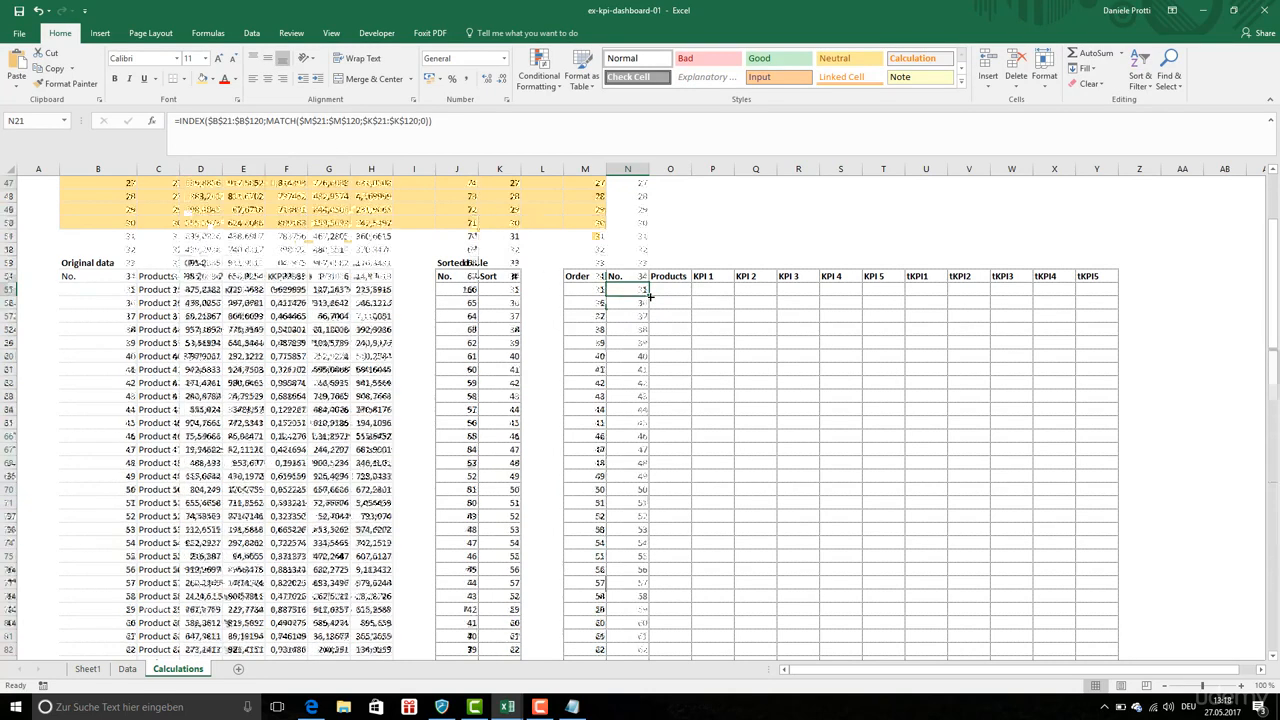
scroll(660, 395, up, 1)
- Copy the N21 formula text into O21 under Products and shift its INDEX array to $C$21:$C$120
click(662, 392)
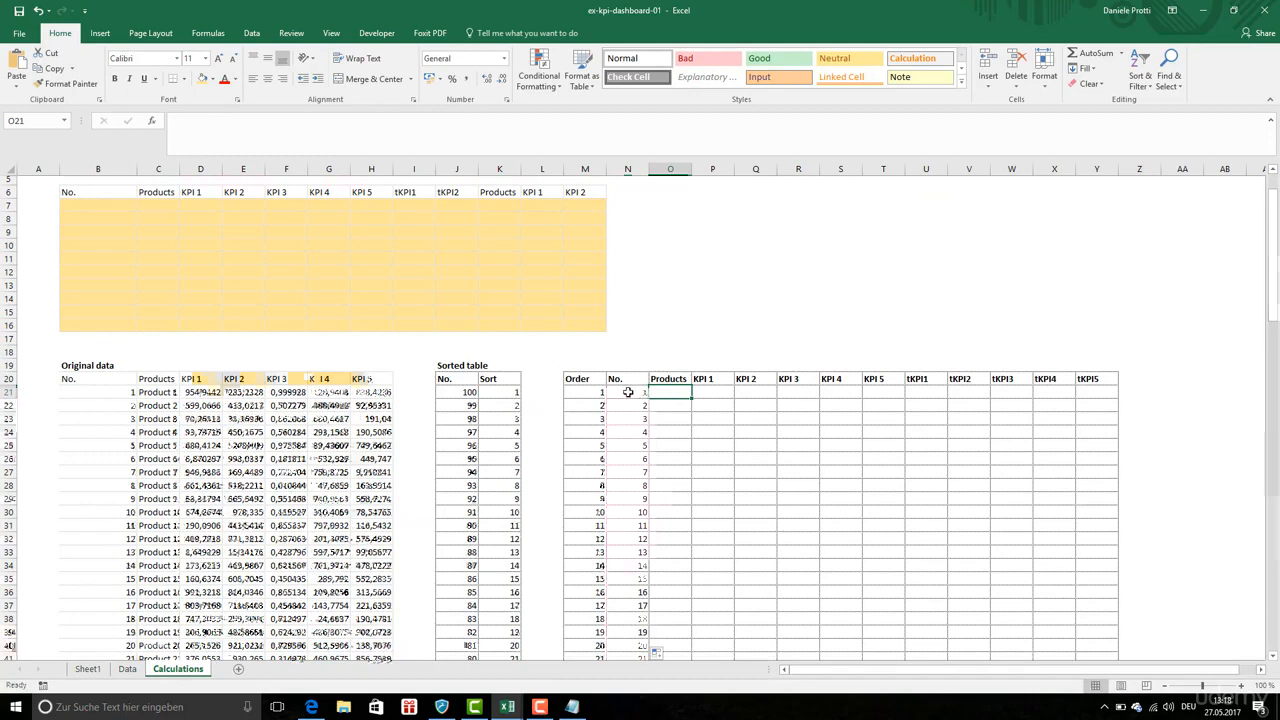
click(628, 392)
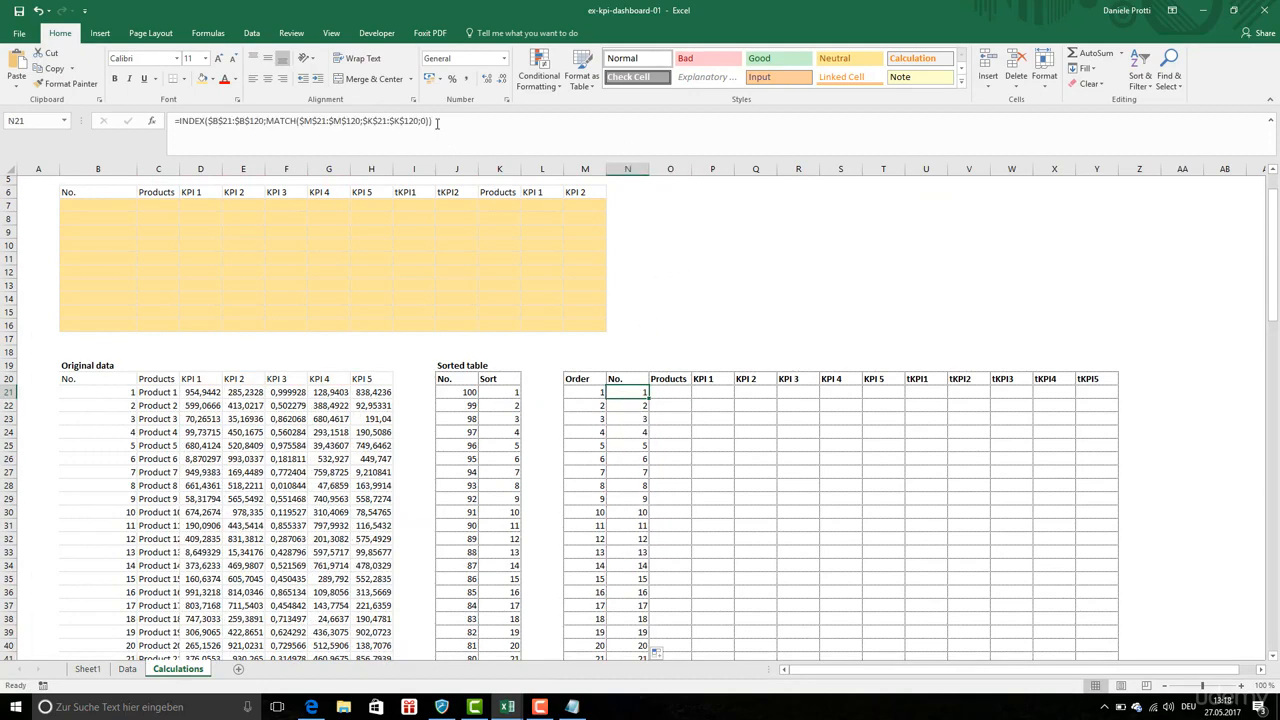
drag(437, 124, 107, 106)
key(ctrl+c)
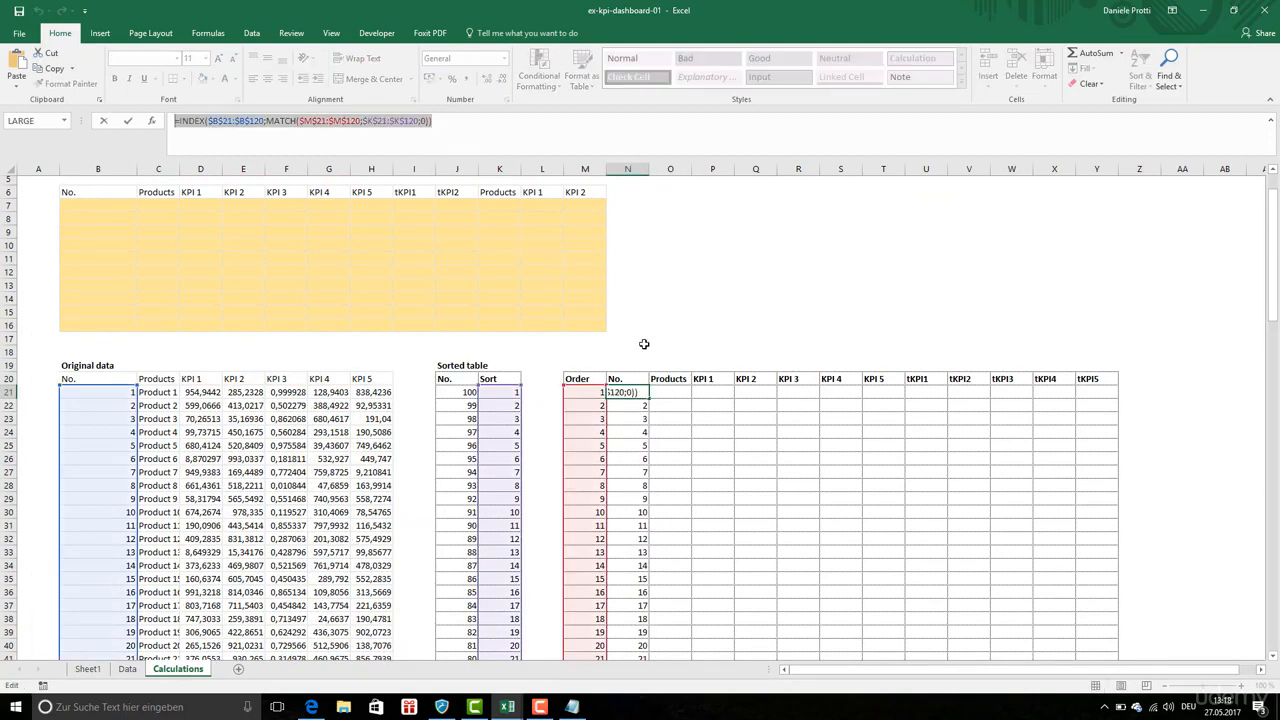
key(Escape)
click(670, 391)
click(452, 135)
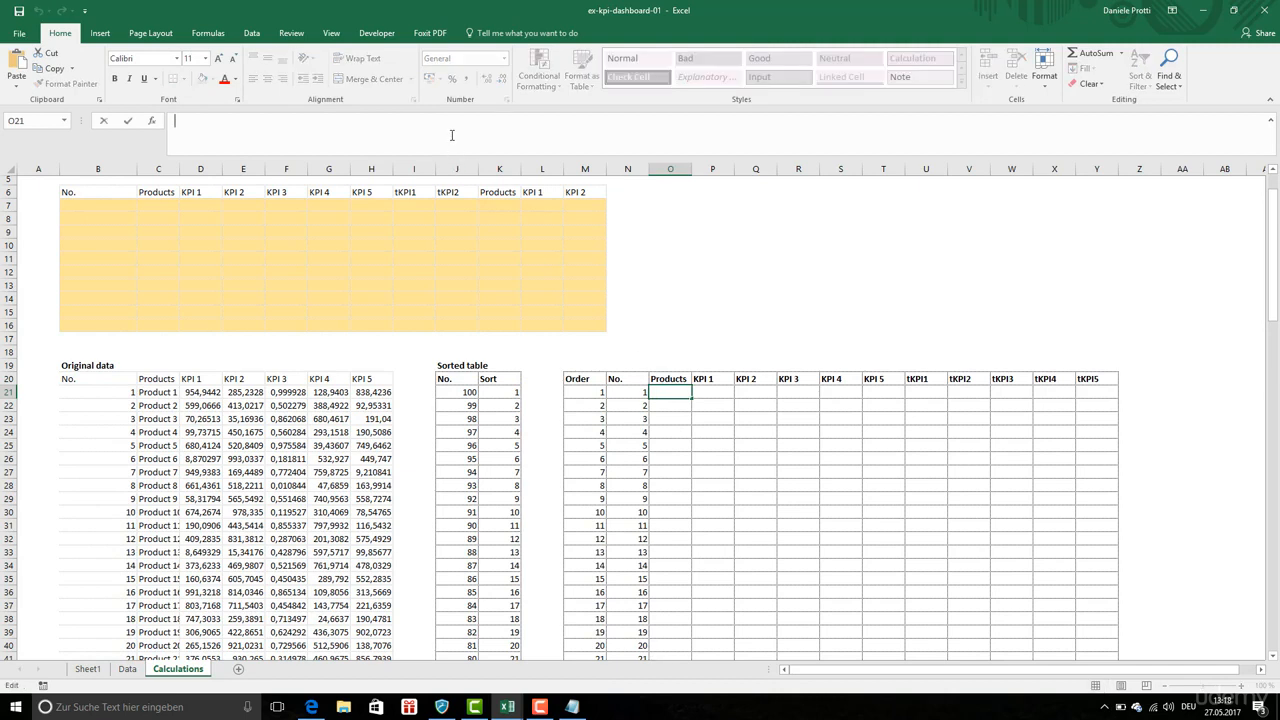
key(ctrl+v)
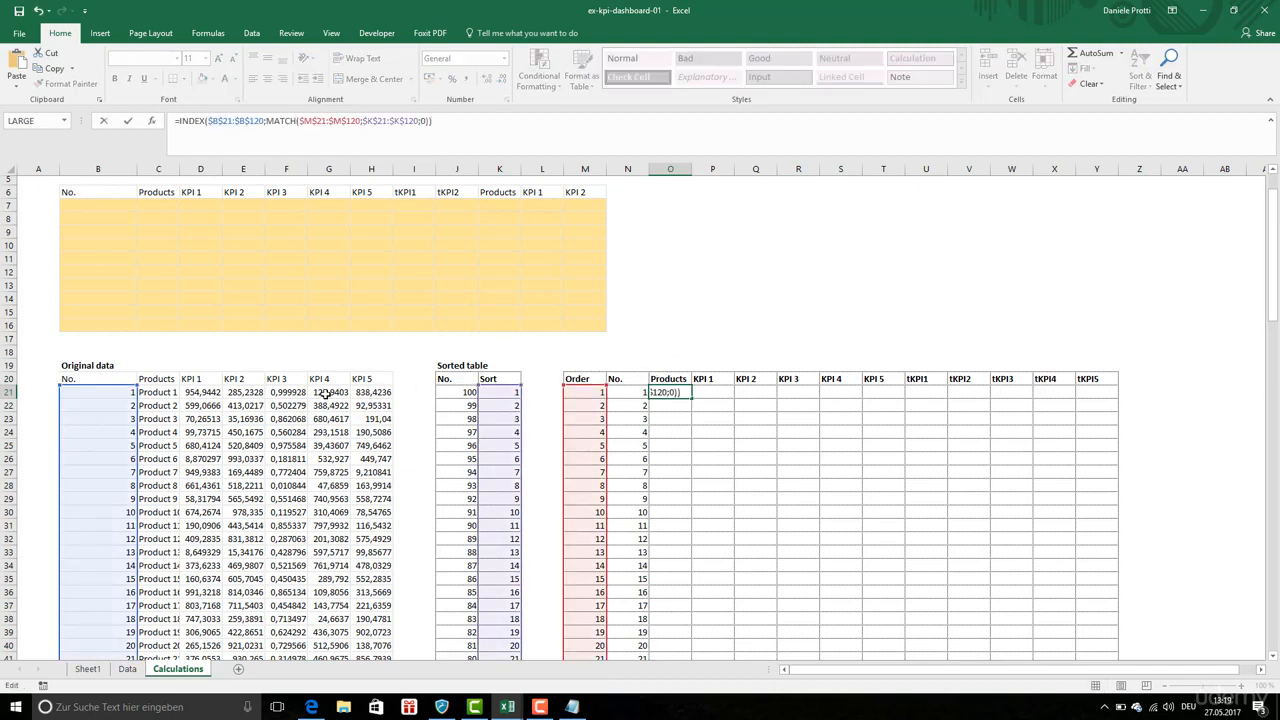
drag(130, 386, 160, 395)
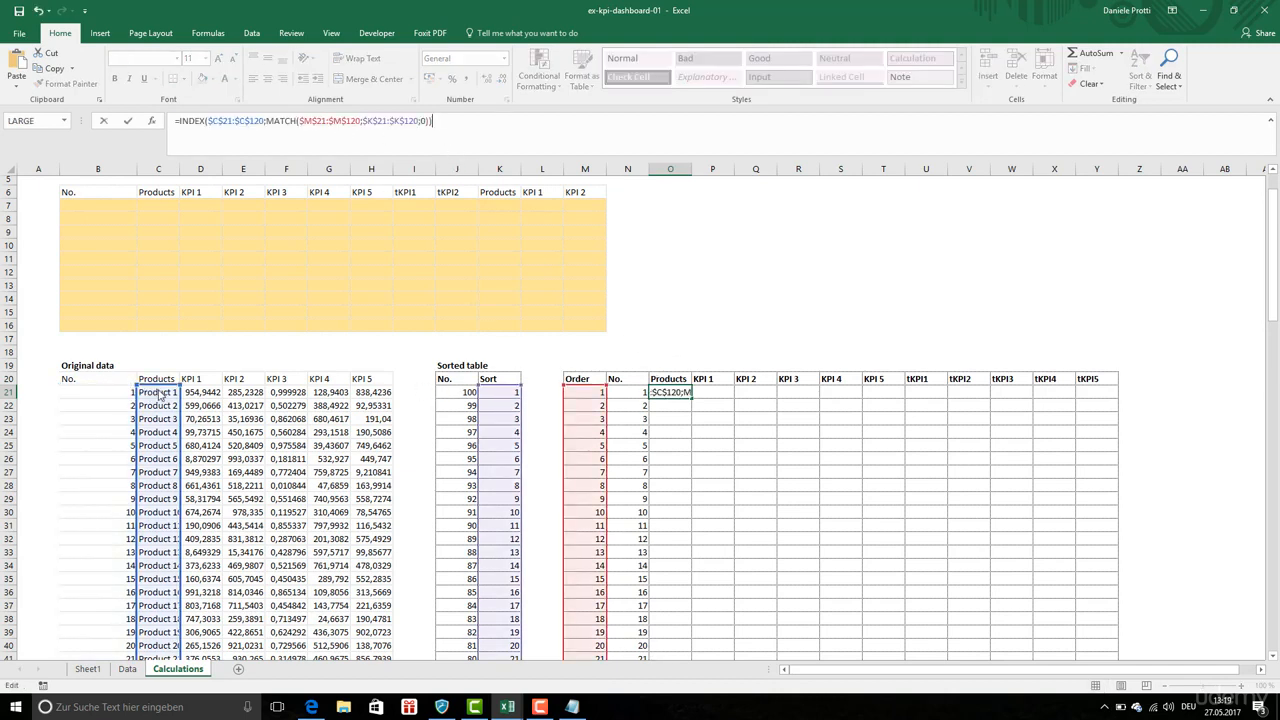
key(Return)
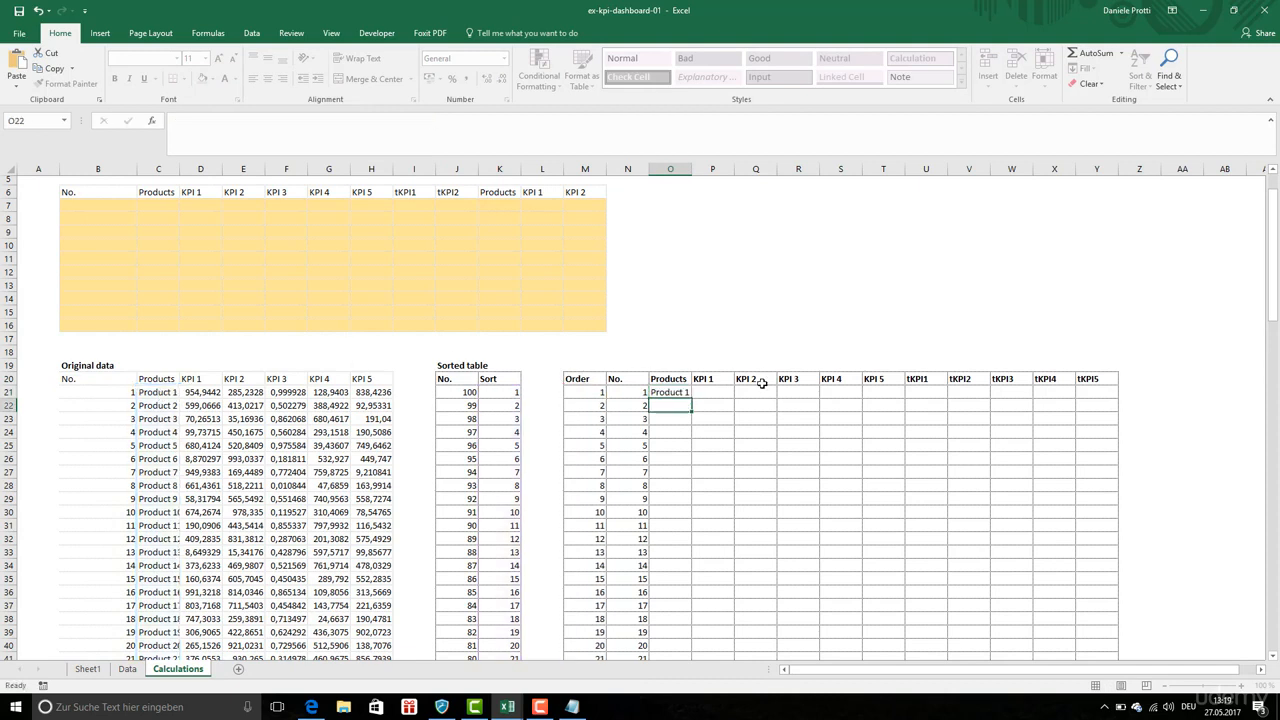
- Copy the O21 formula text into P21 under KPI 1 and shift its INDEX array to $D$21:$D$120
click(683, 393)
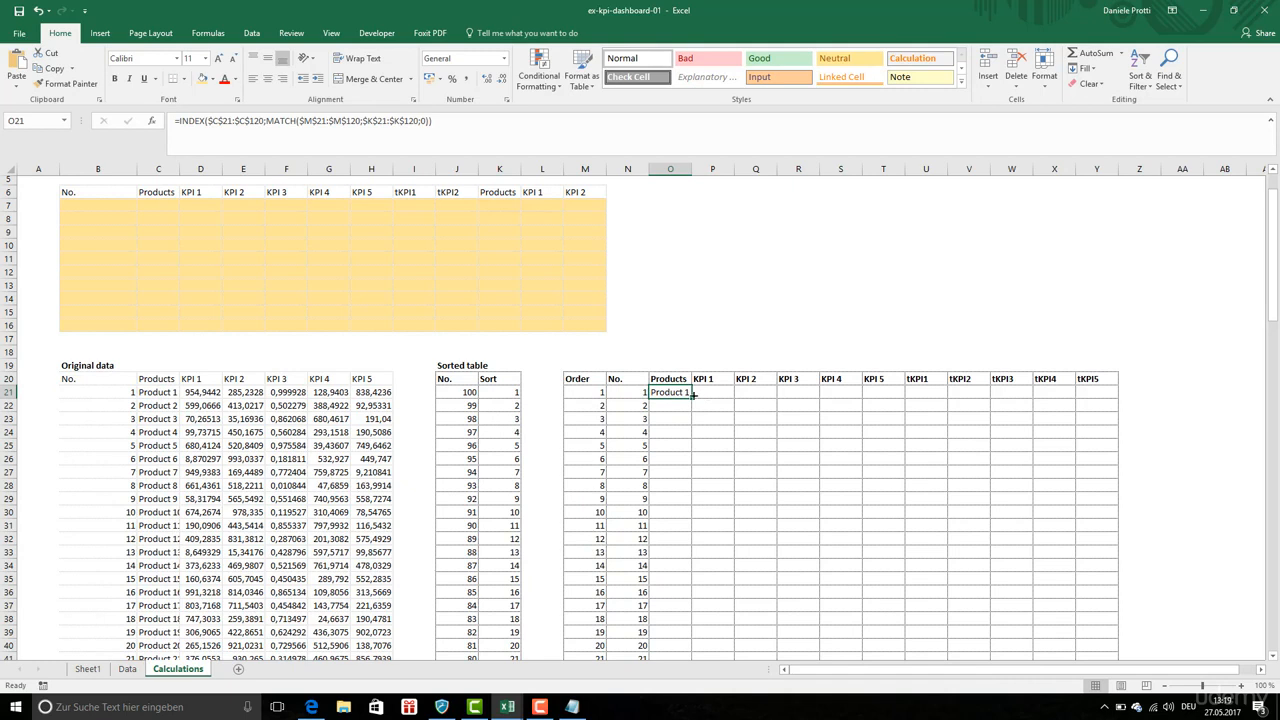
drag(485, 129, 171, 99)
key(ctrl+c)
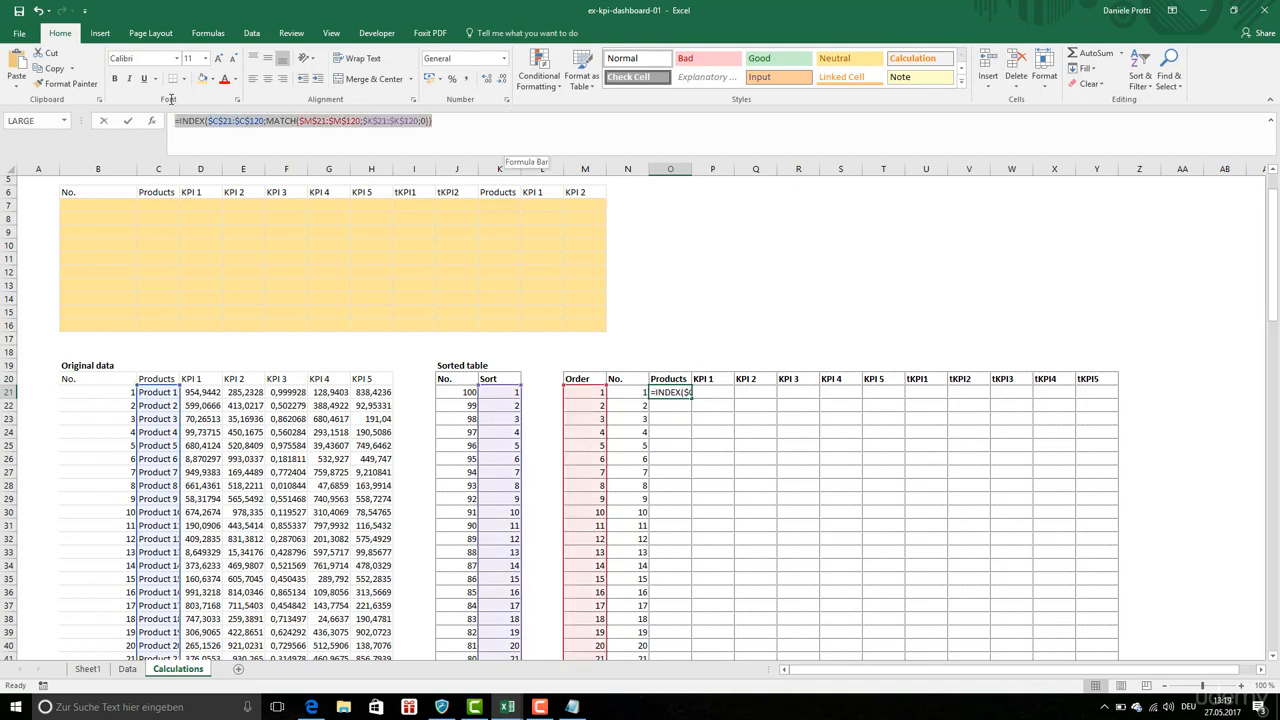
click(714, 393)
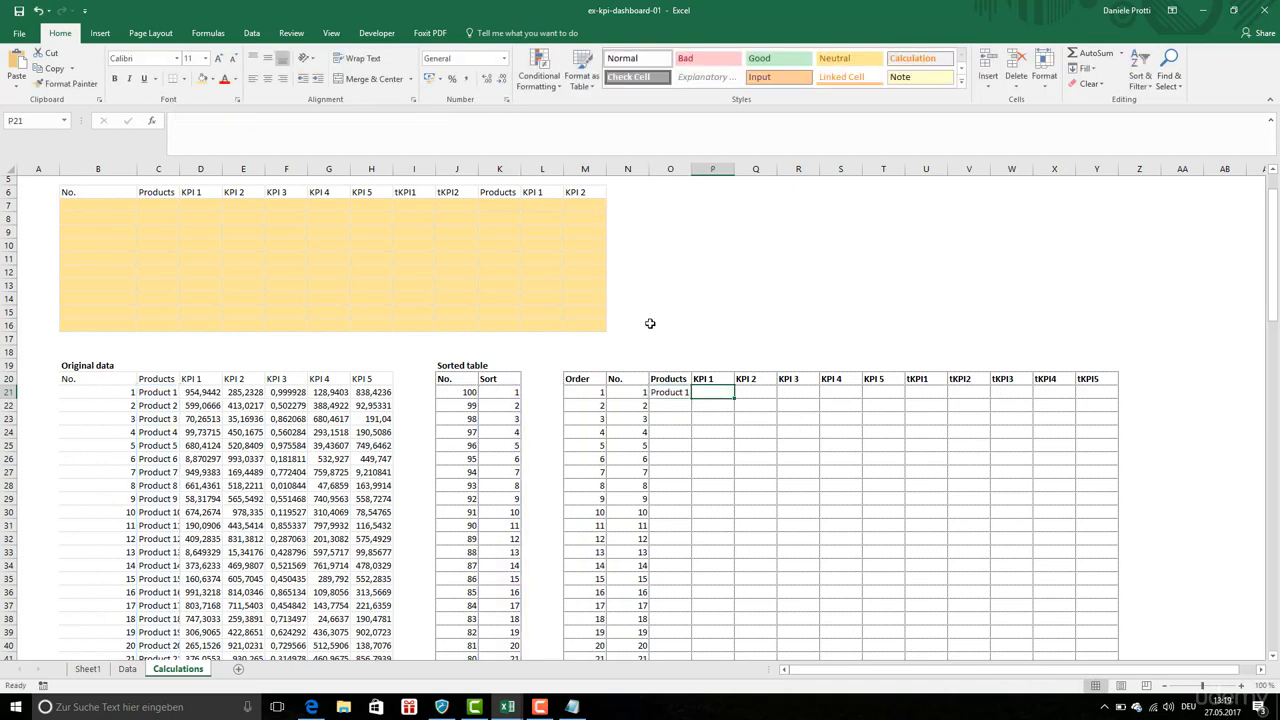
click(560, 129)
key(ctrl+v)
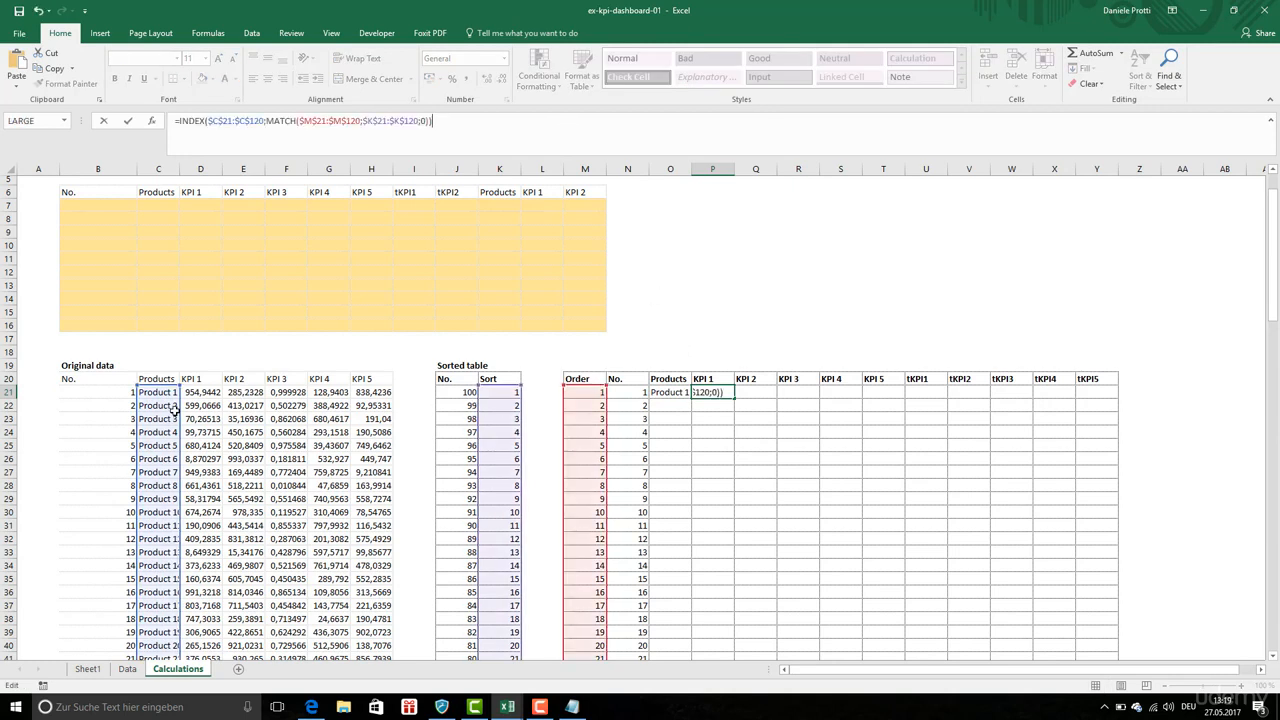
drag(179, 412, 208, 405)
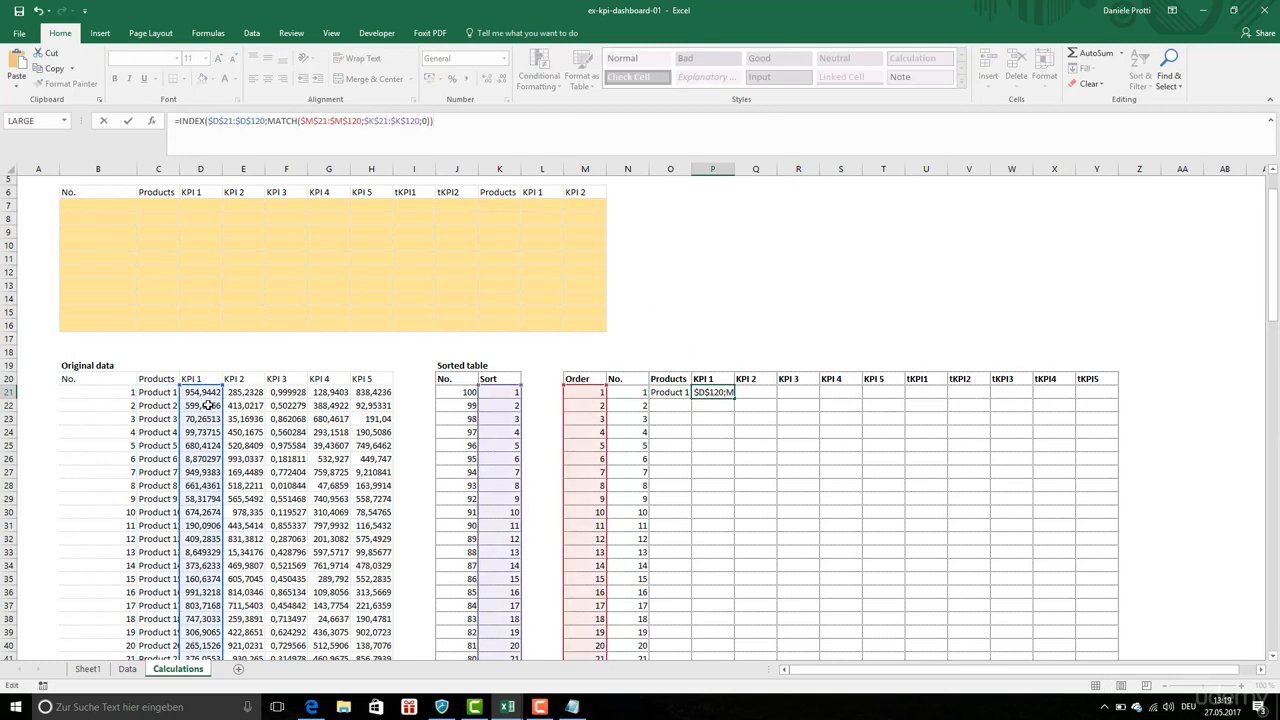
key(ctrl+Return)
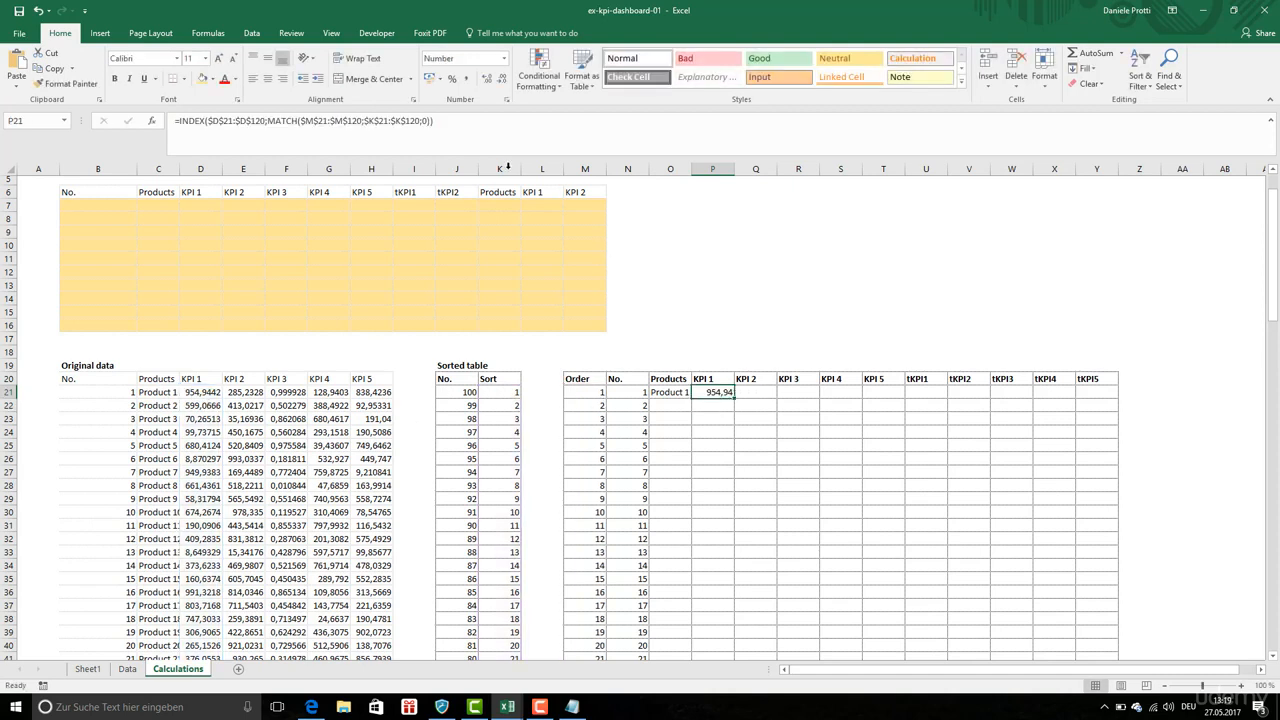
- Copy the P21 formula text into Q21 under KPI 2 and shift its INDEX array to $E$21:$E$120
drag(486, 130, 149, 93)
key(ctrl+c)
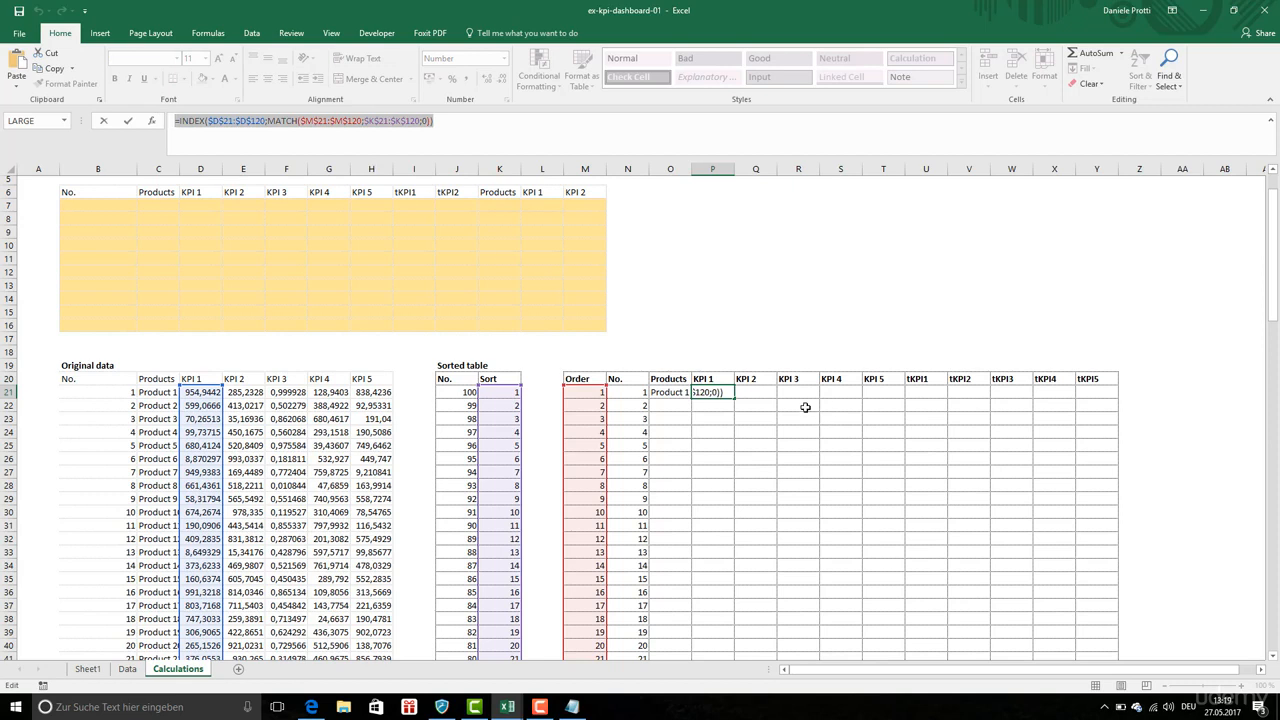
key(Escape)
click(767, 395)
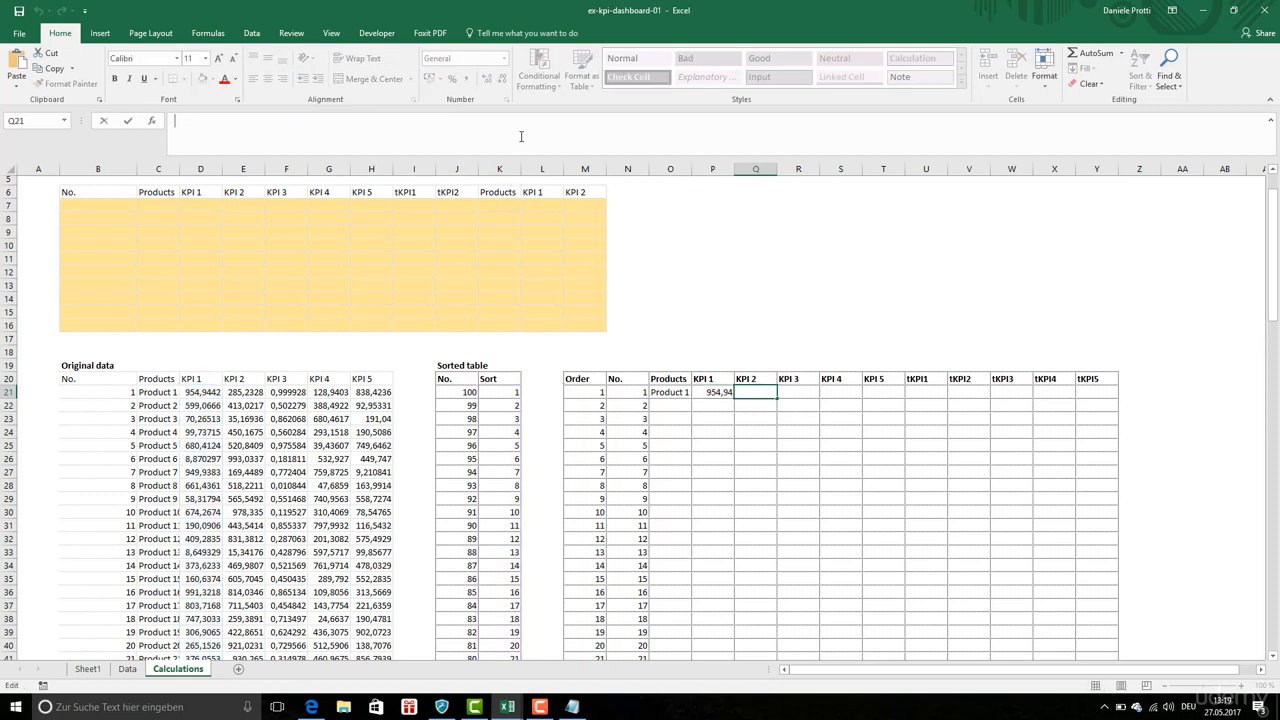
key(ctrl+v)
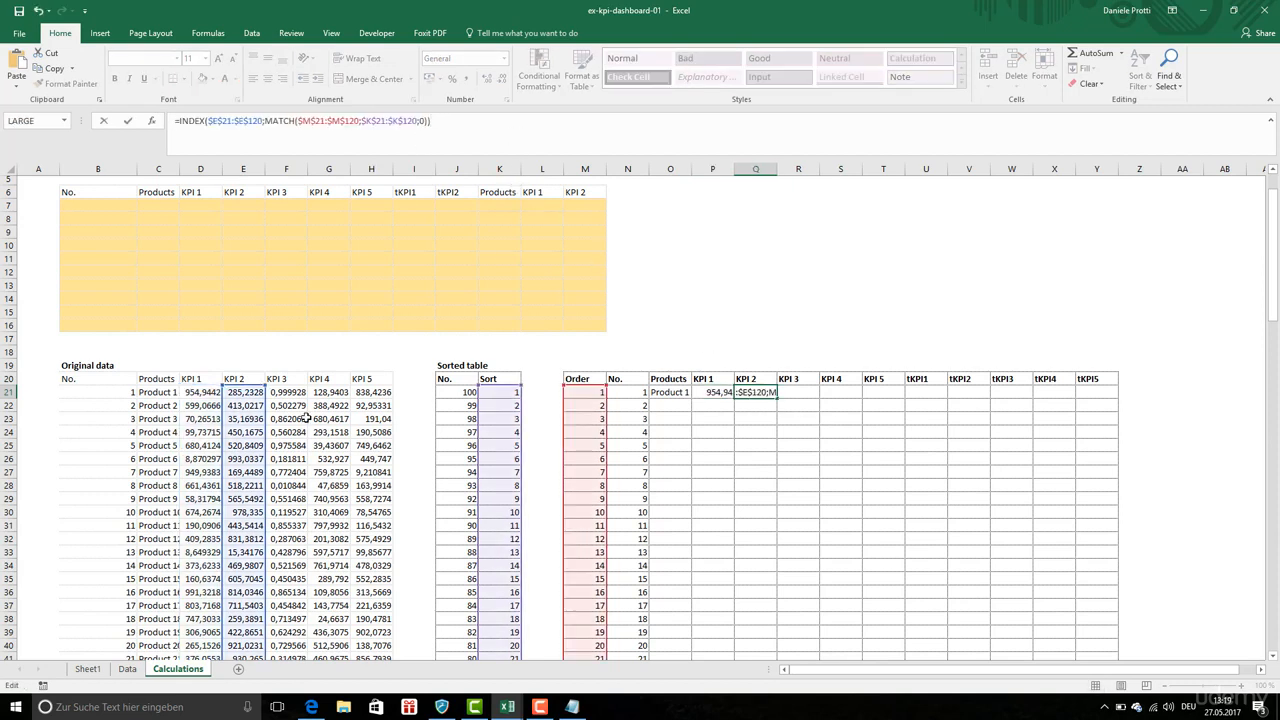
key(Return)
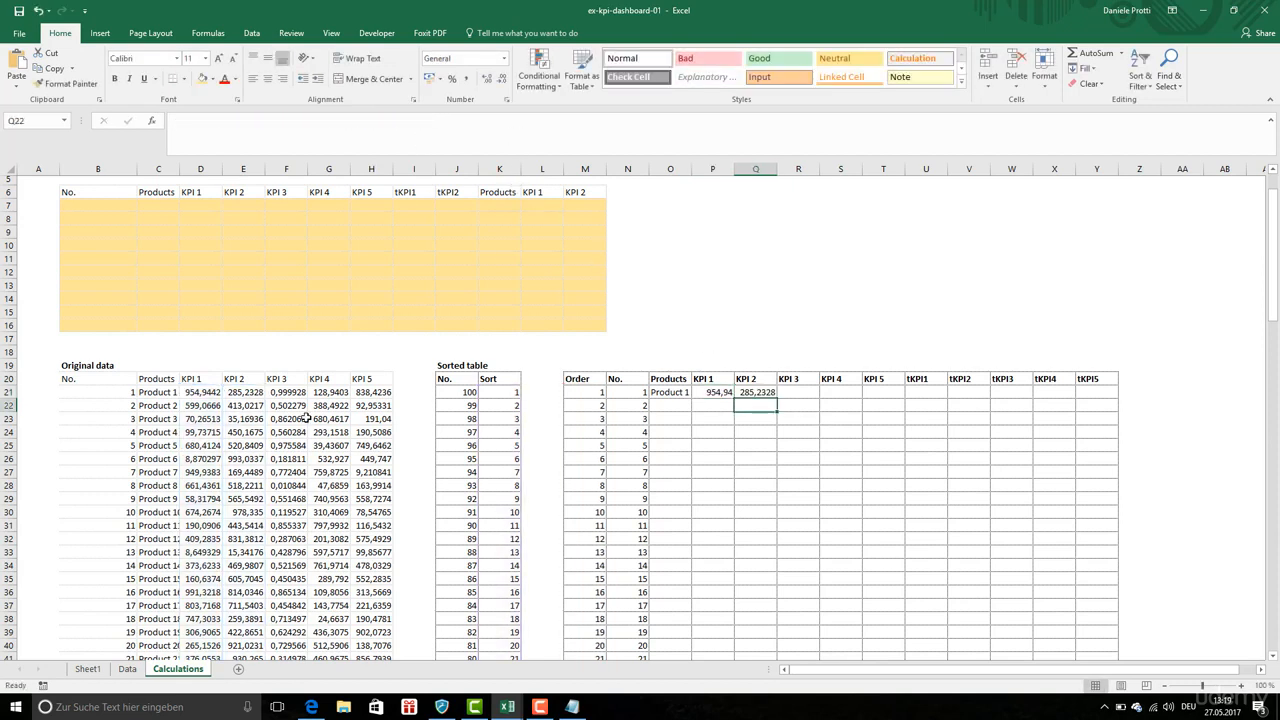
- Paste the copied KPI 1 formula into R21 under KPI 3 and shift its INDEX array to $F$21:$F$120
click(791, 393)
key(ctrl+v)
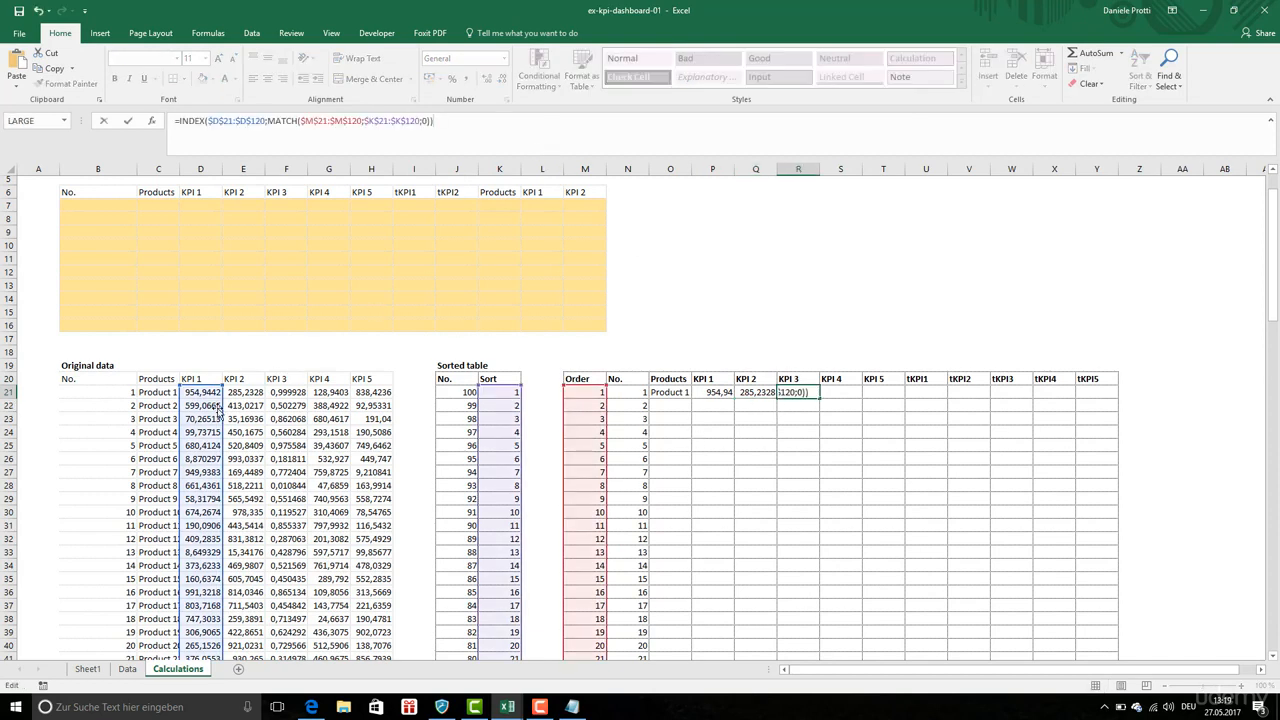
drag(217, 410, 286, 410)
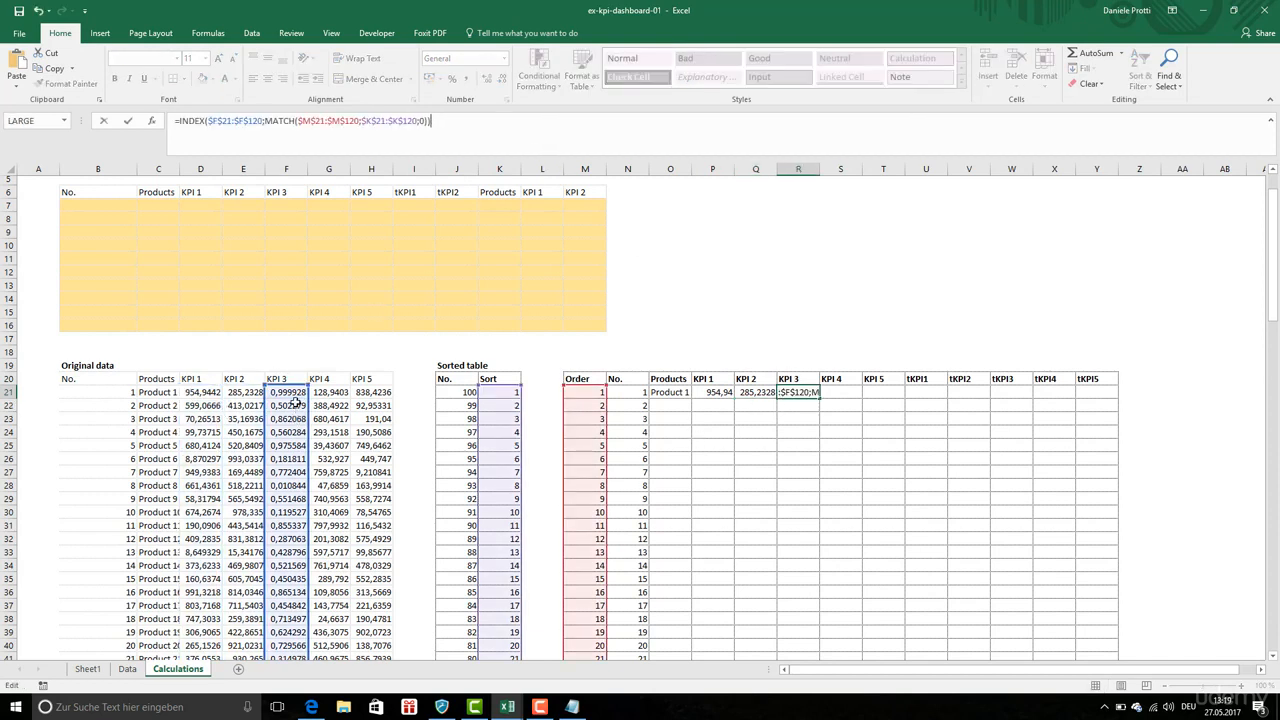
key(Return)
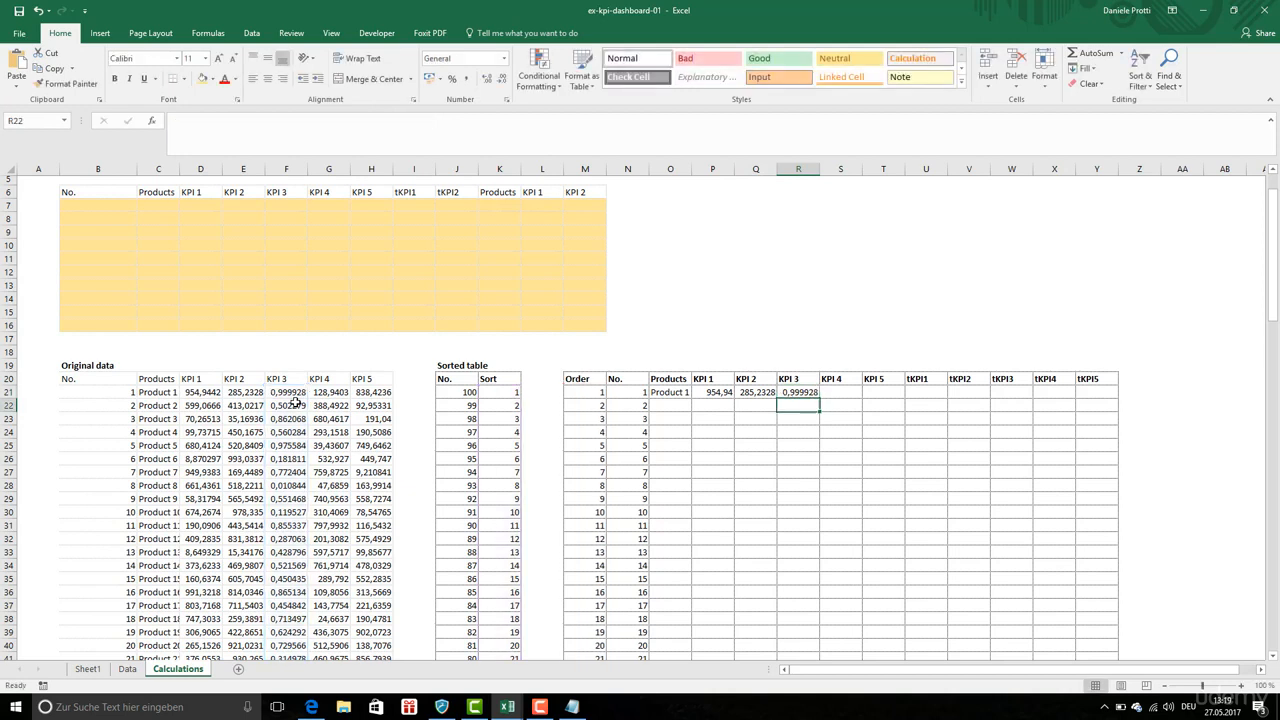
- Paste the copied KPI 1 formula into S21 under KPI 4 and move its INDEX array to the original KPI 4 column
click(833, 392)
click(567, 134)
key(ctrl+v)
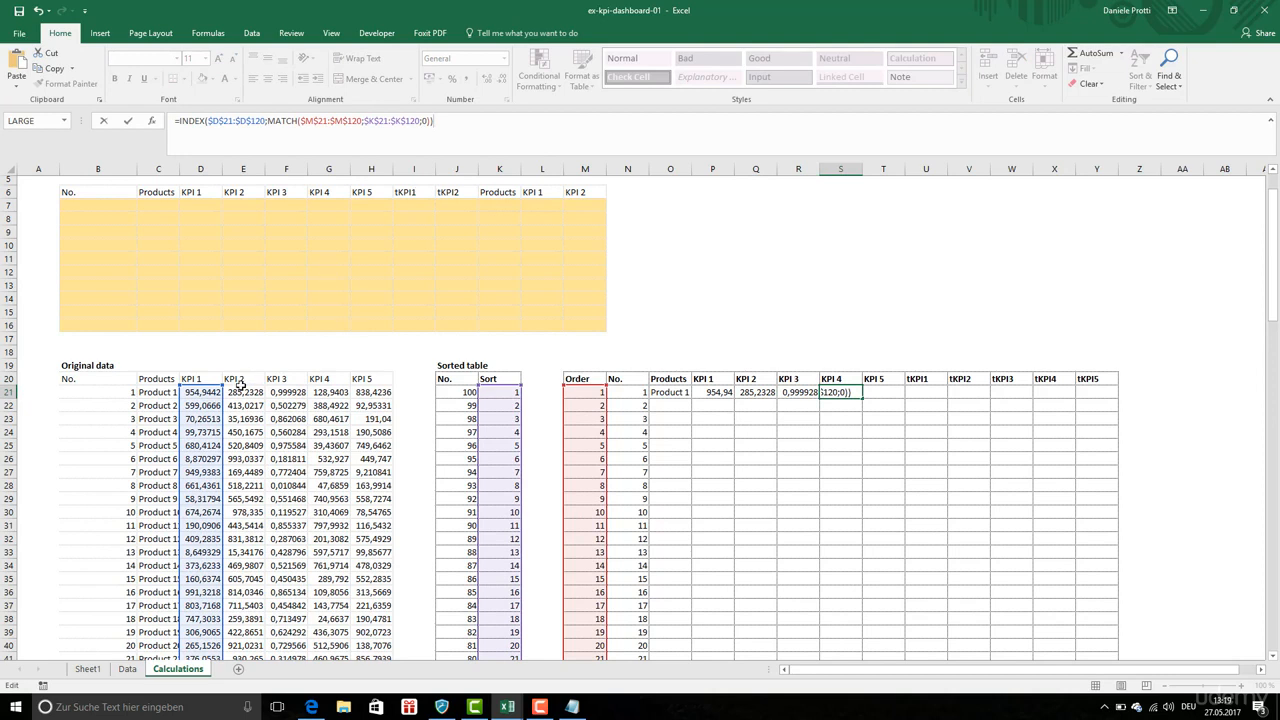
drag(221, 398, 325, 400)
key(Return)
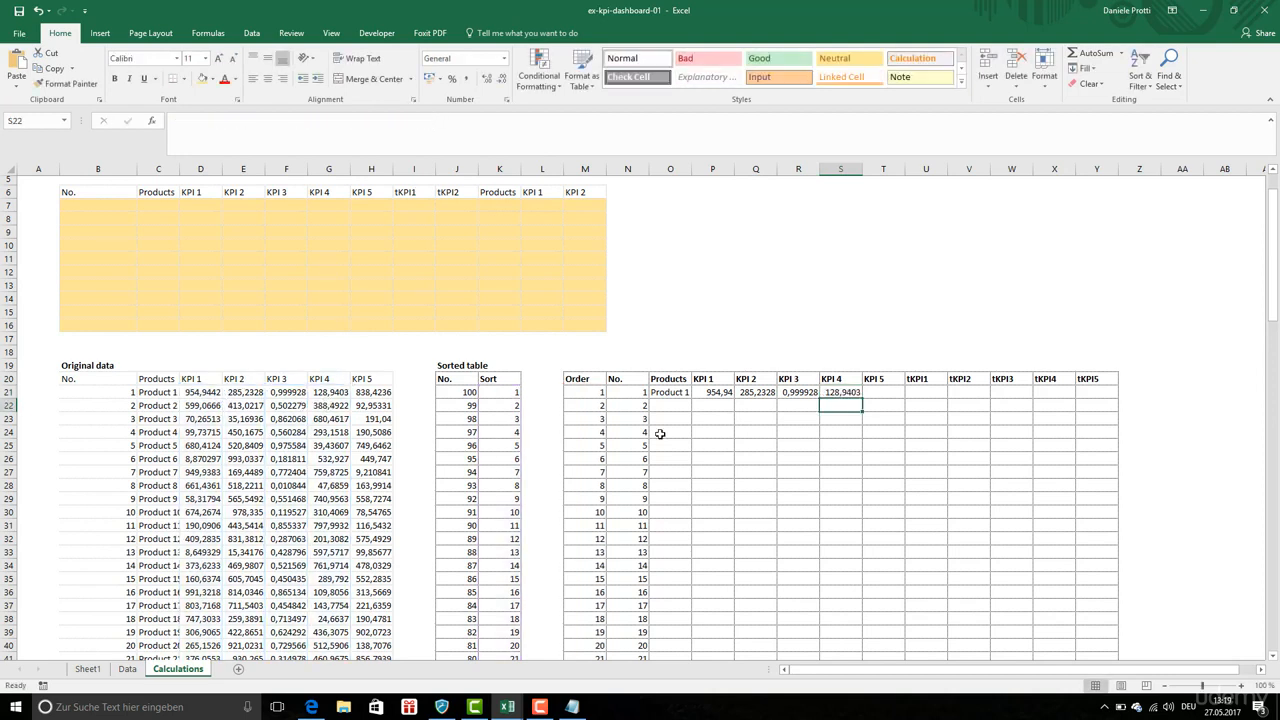
- Paste the copied KPI 1 formula into T21 under KPI 5 and shift its INDEX array to $H$21:$H$120
click(873, 393)
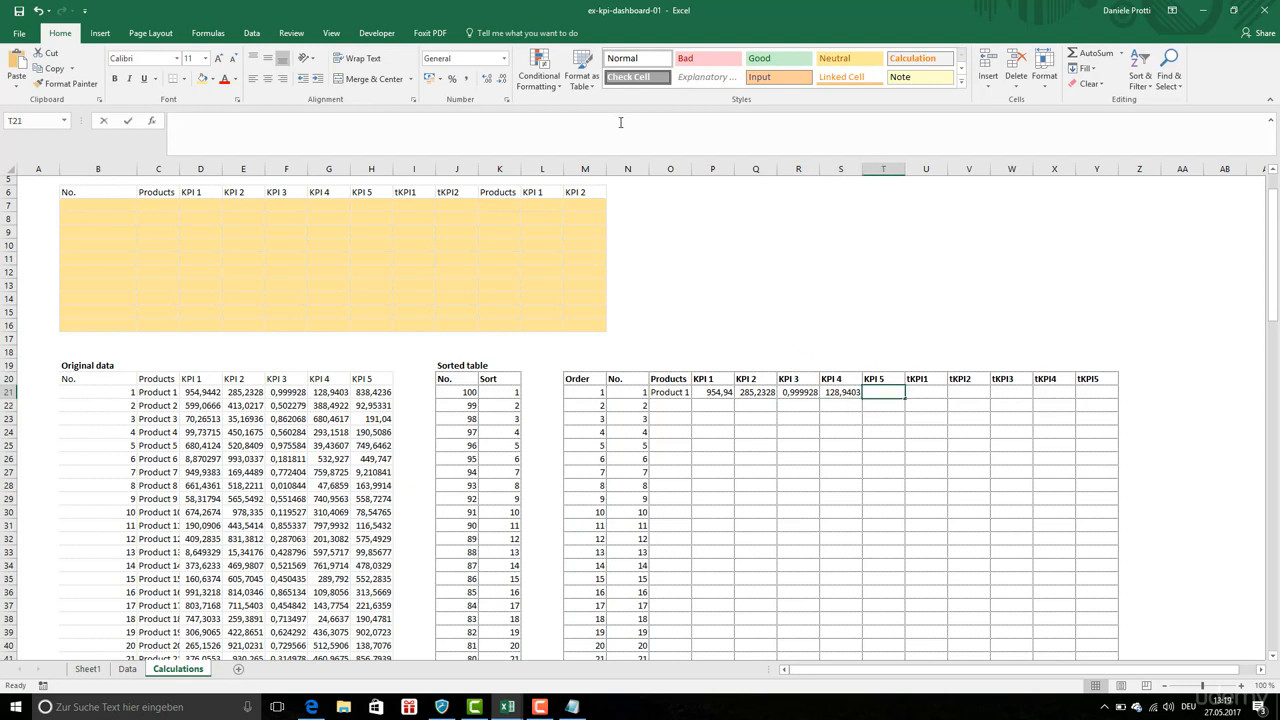
click(620, 122)
key(ctrl+v)
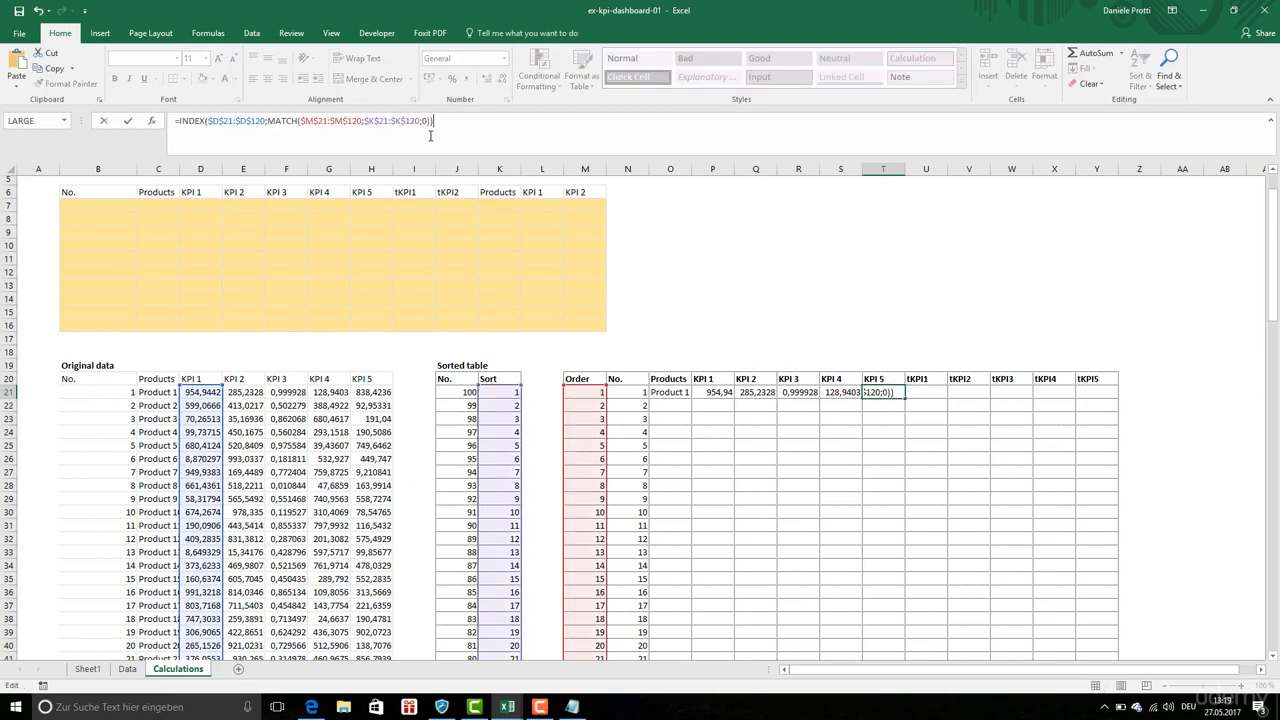
drag(220, 406, 388, 406)
key(Return)
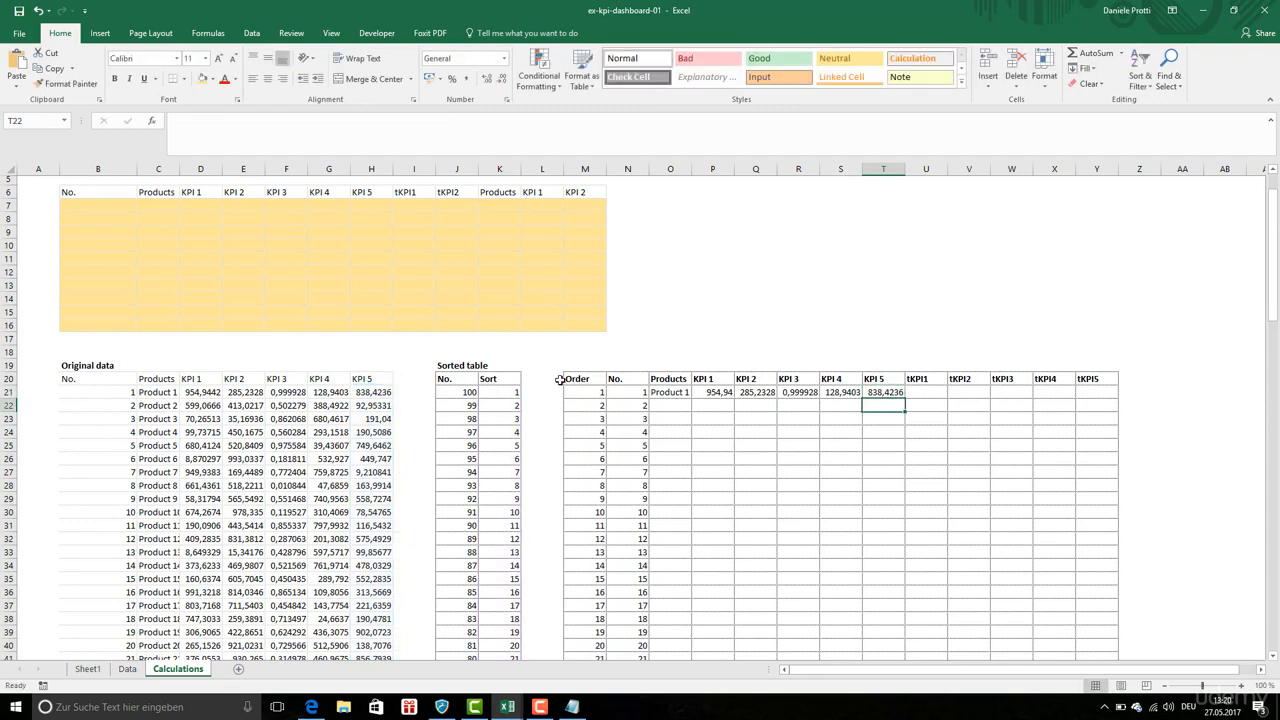
- Fill the Products and KPI 1 to KPI 5 formulas in O21:T21 down to row 120
drag(670, 392, 896, 646)
scroll(870, 436, up, 17)
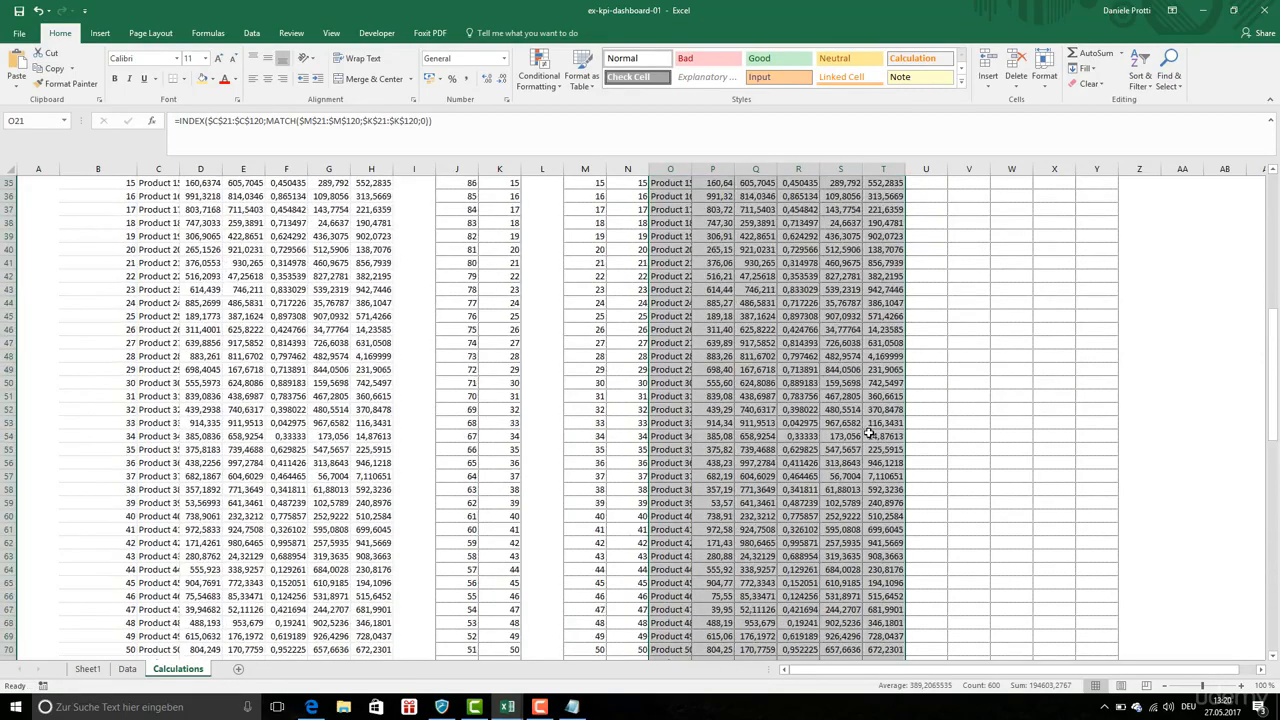
scroll(870, 436, up, 6)
- Format the sorted table's KPI 1 values in P21:P120 with no decimal places
click(720, 236)
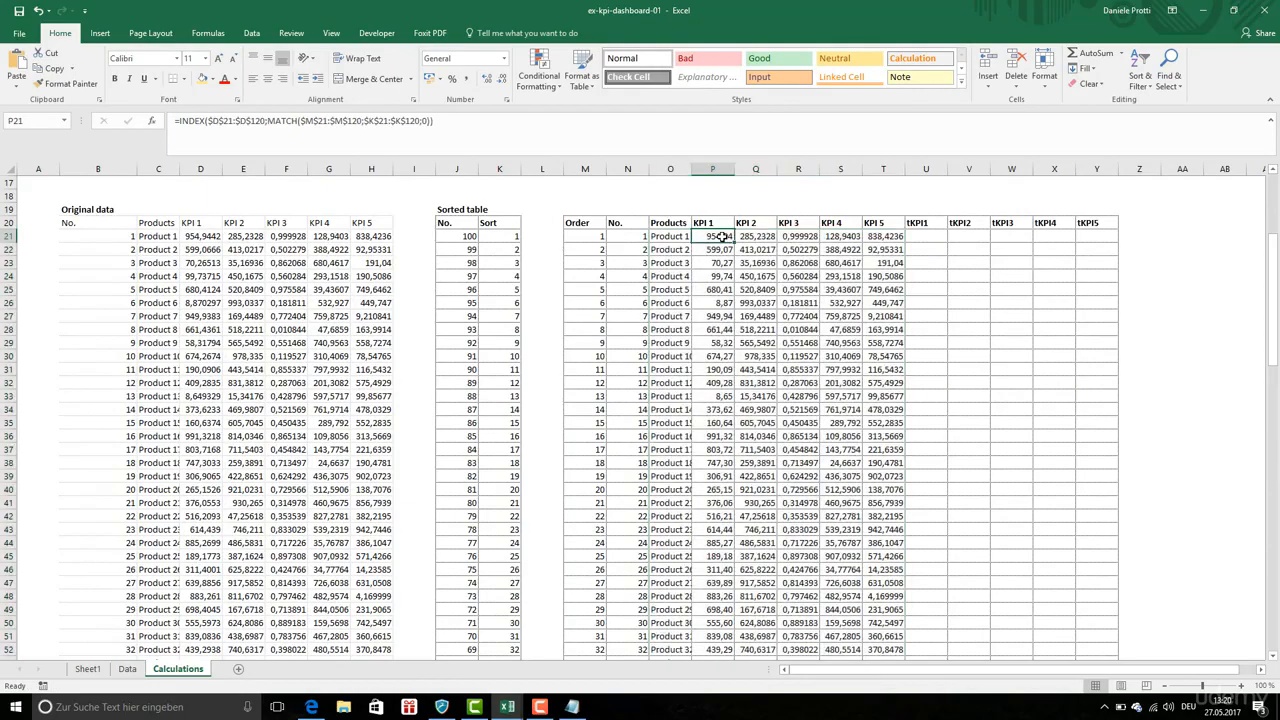
drag(720, 236, 714, 636)
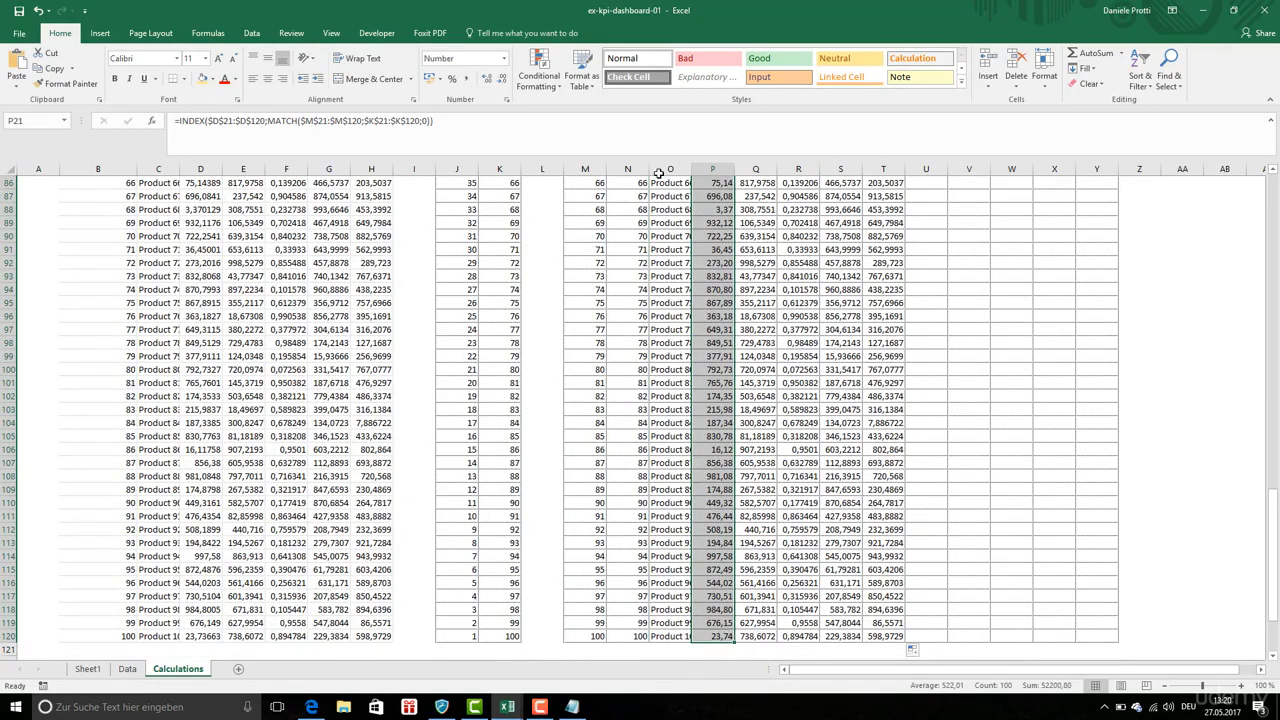
click(503, 80)
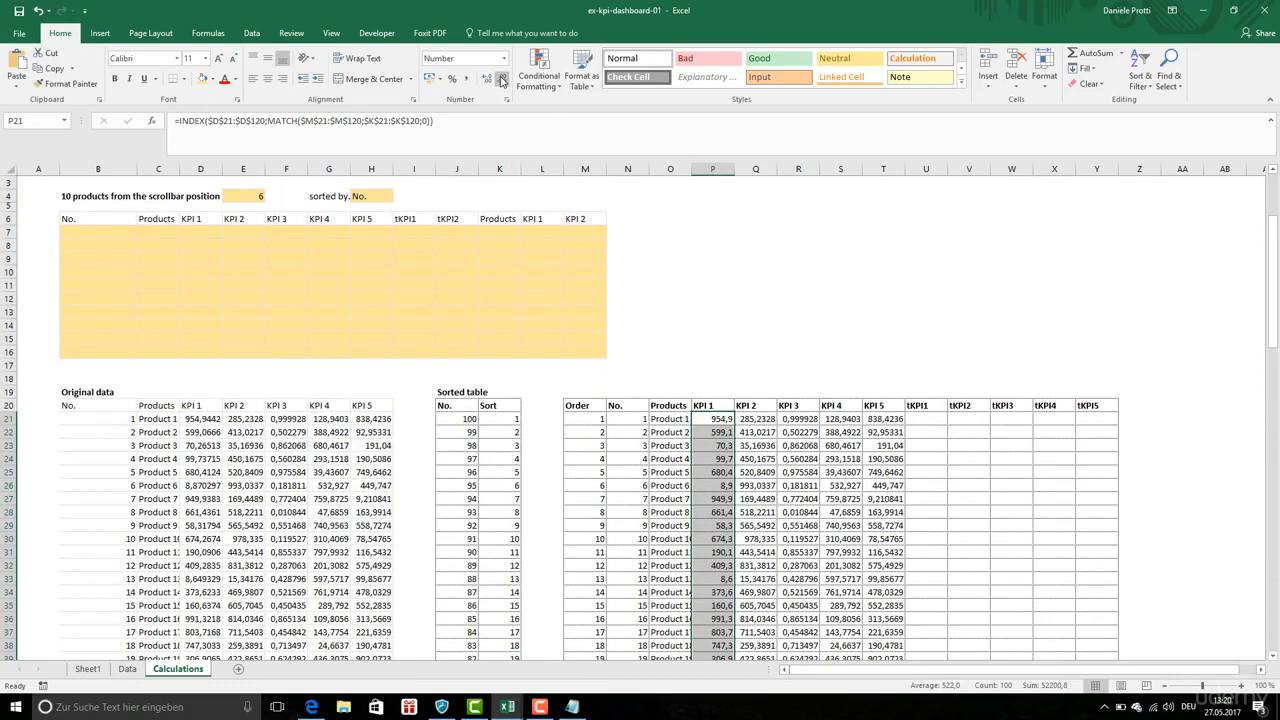
click(503, 80)
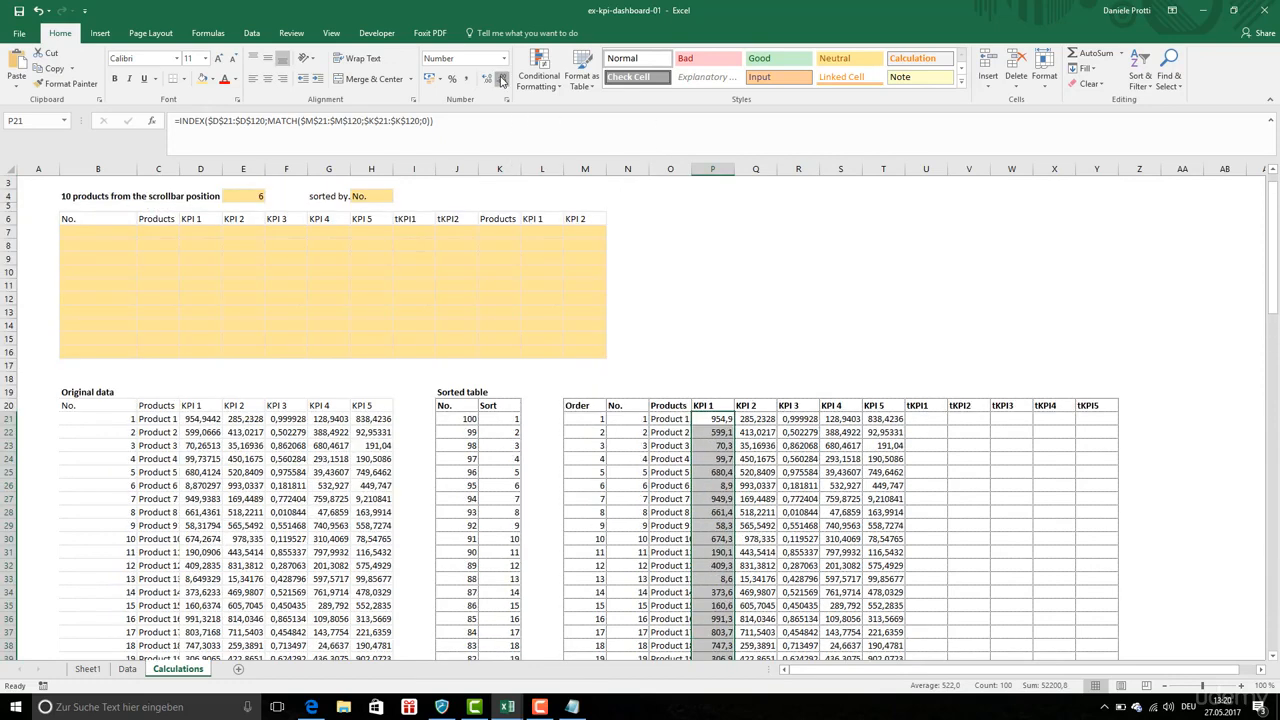
- Format the sorted table's KPI 2 to KPI 5 values with two decimal places
click(765, 418)
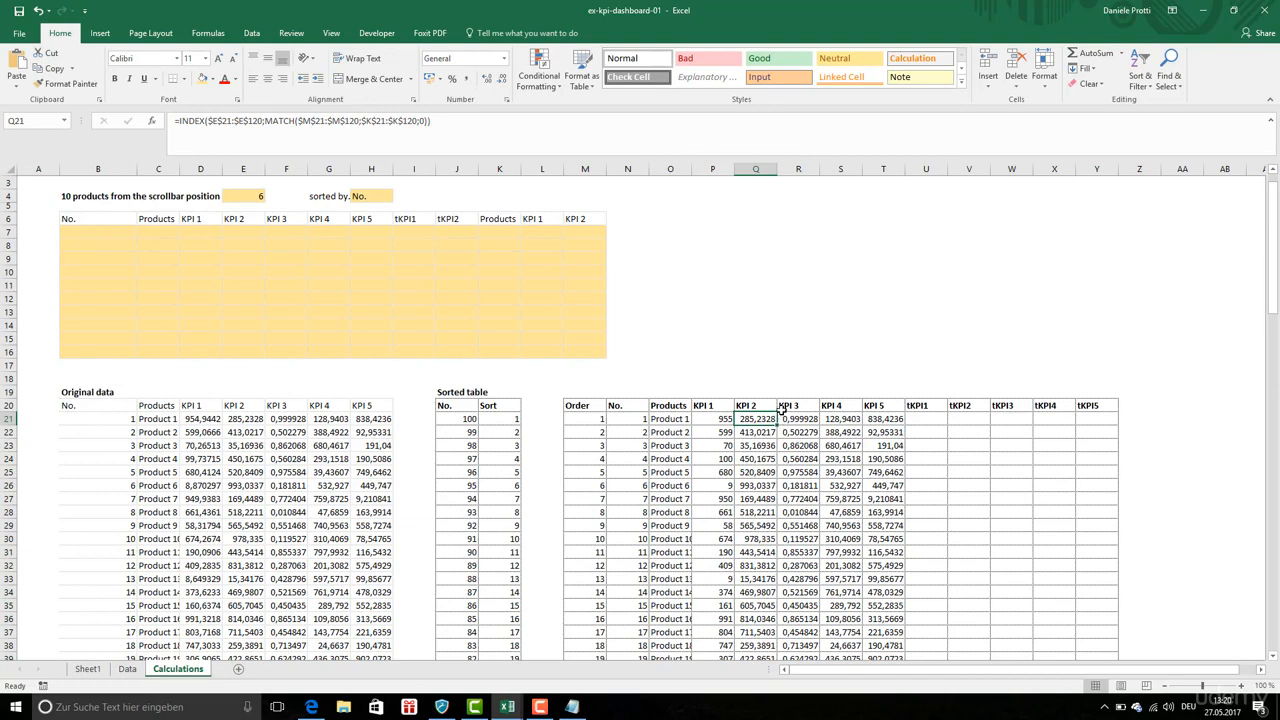
scroll(782, 410, down, 12)
drag(782, 412, 784, 410)
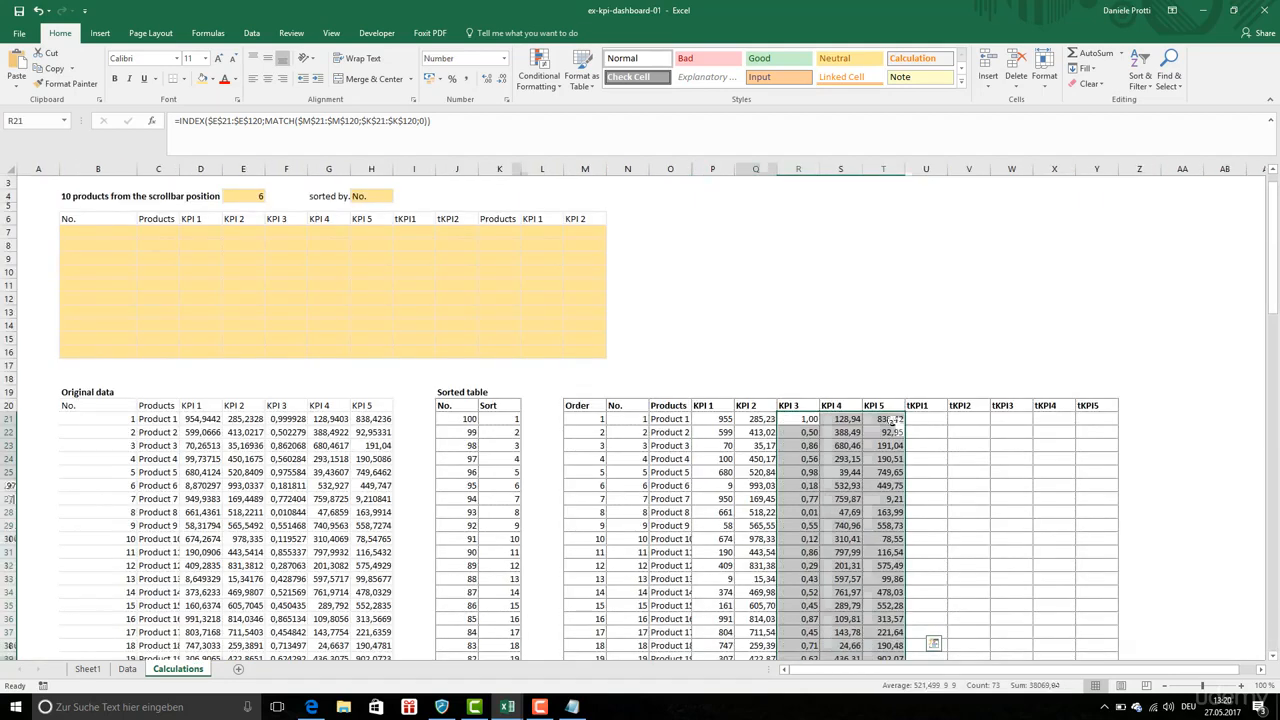
click(890, 421)
- Copy the KPI 5 formula text from T21 into U21 under tKPI1
click(928, 422)
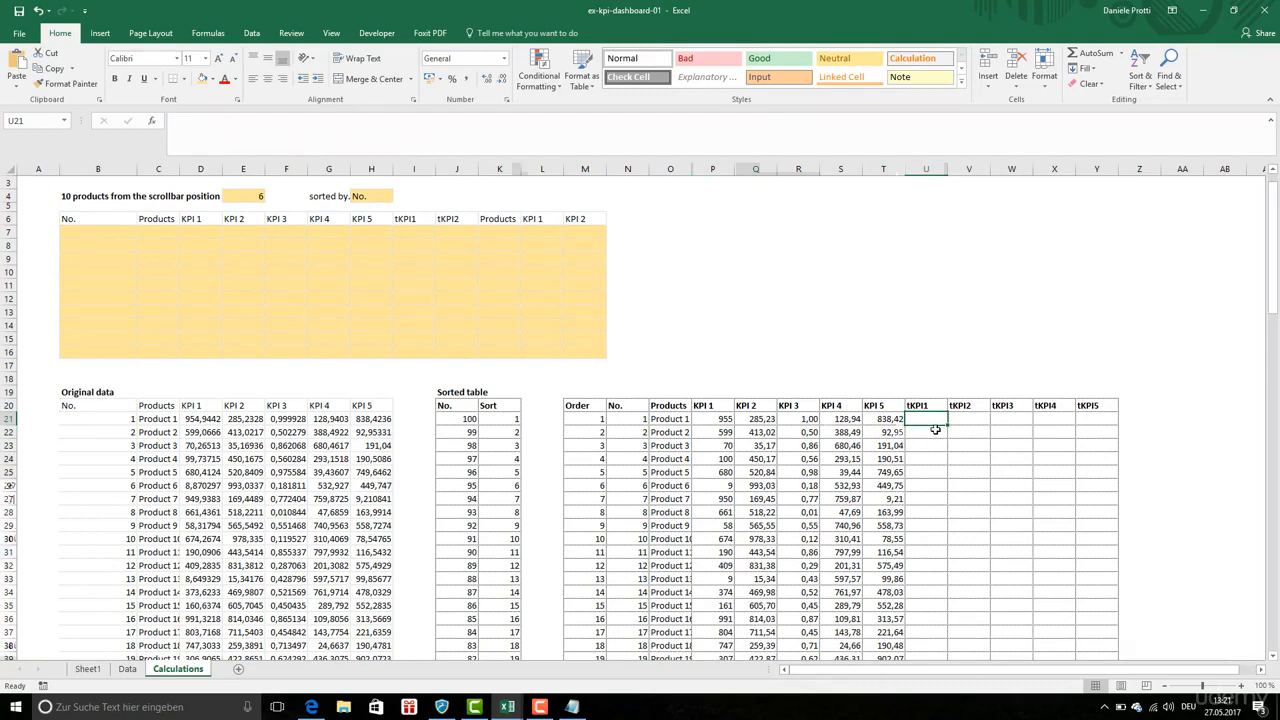
click(876, 421)
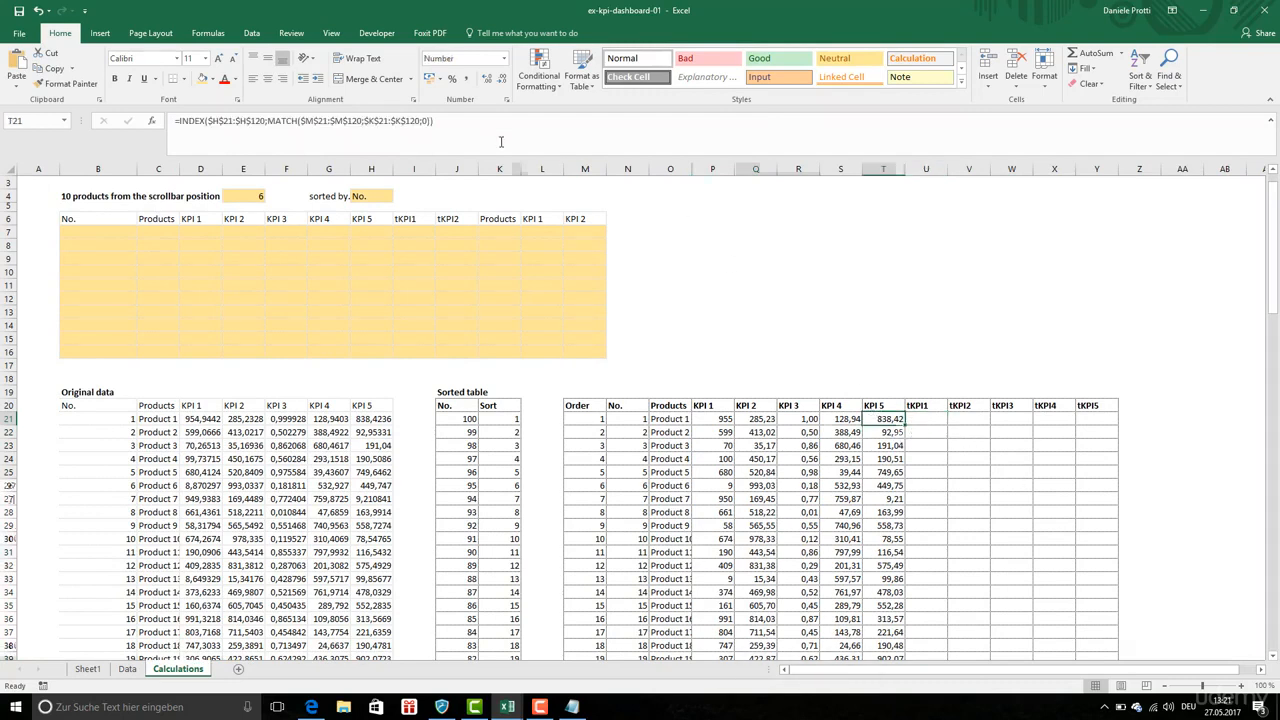
click(471, 130)
key(ctrl+a)
key(ctrl+c)
key(Tab)
click(522, 134)
key(ctrl+v)
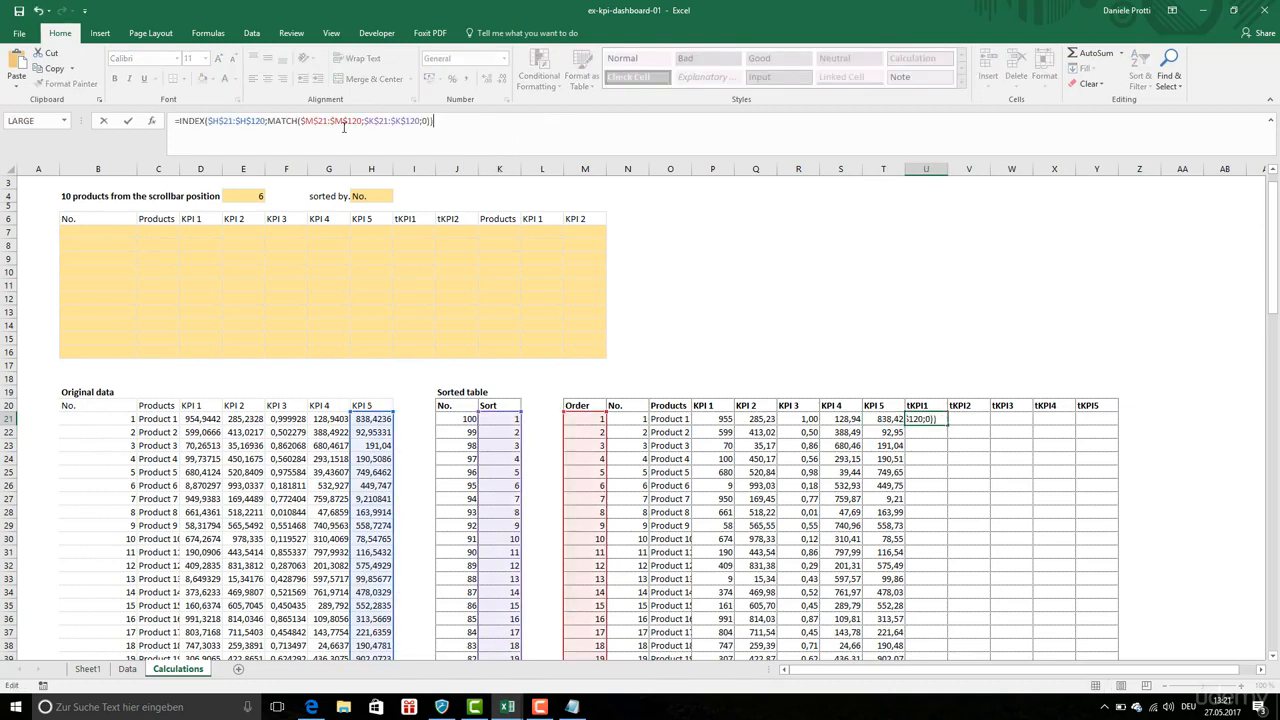
- Replace the INDEX array in U21 with the Data sheet's table column reference tblKPIs[tKPI1]
drag(263, 121, 207, 123)
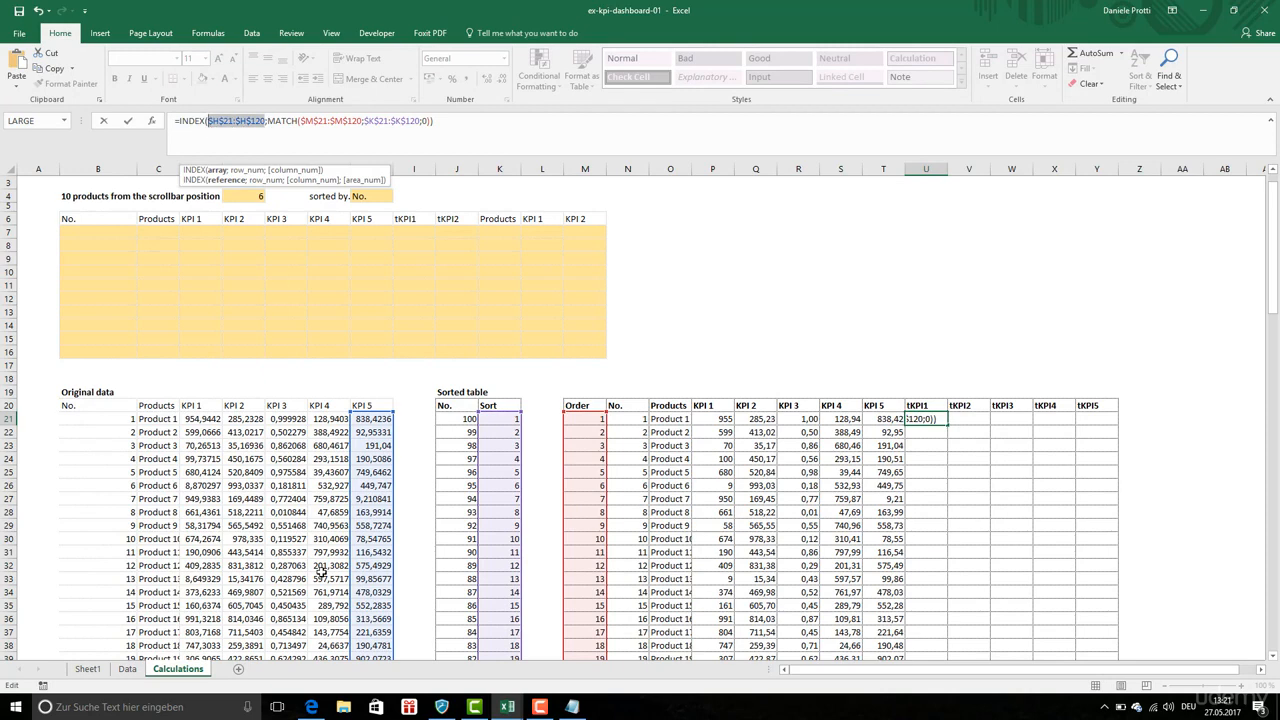
key(ctrl+Page_Up)
click(337, 449)
mouse_move(337, 450)
mouse_down()
mouse_move(347, 651)
mouse_move(344, 463)
mouse_up()
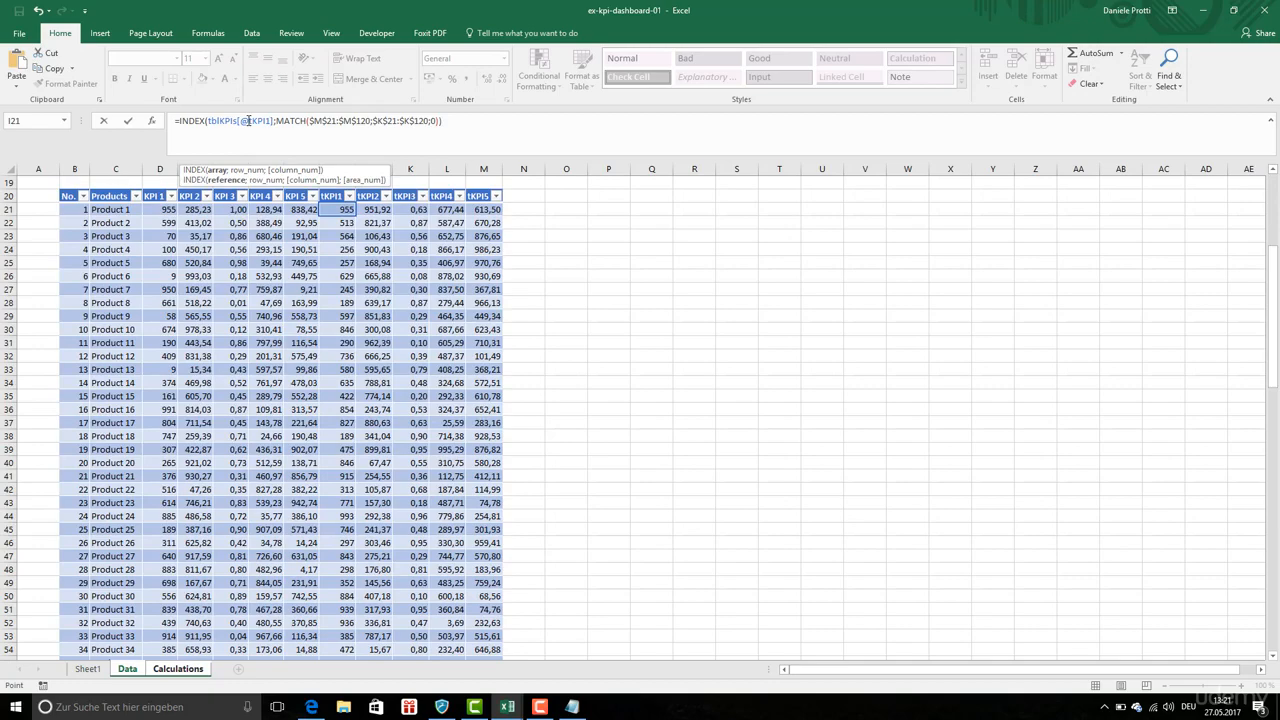
click(248, 120)
key(Return)
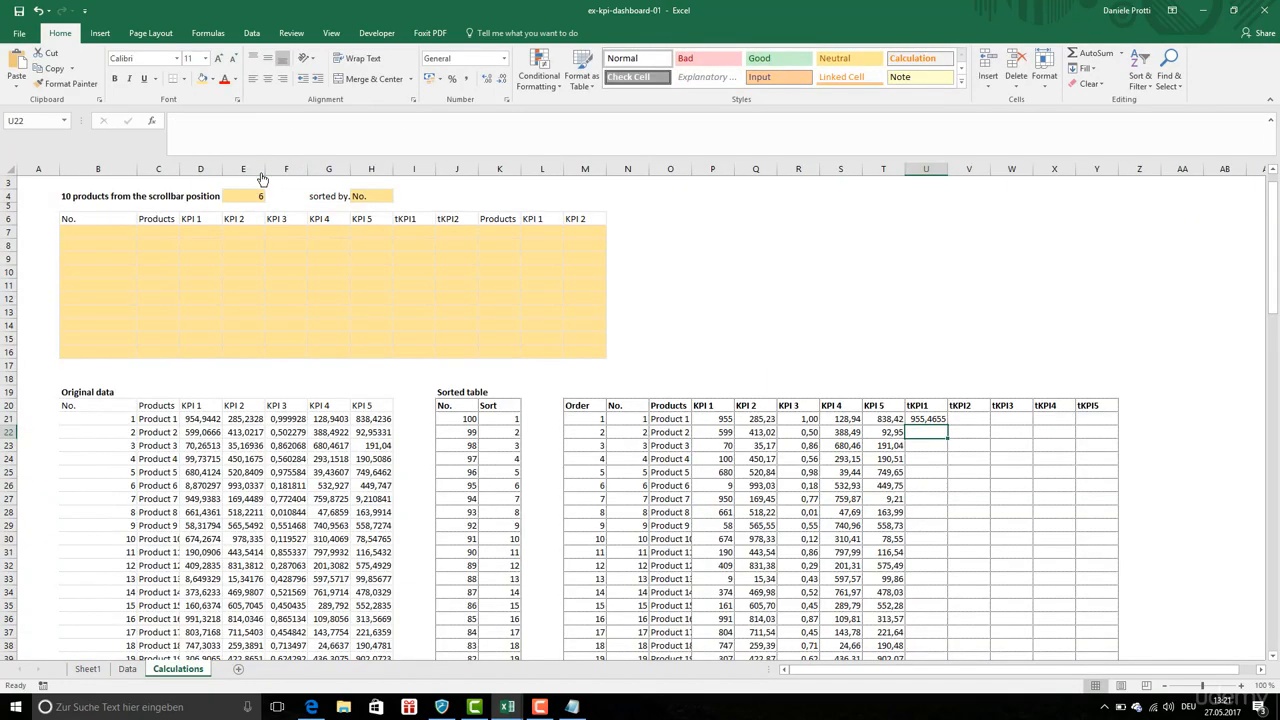
- Fill the tKPI1 formula from U21 down to U120, and enter the same formula in V21 with the reference tblKPIs[tKPI2]
click(930, 420)
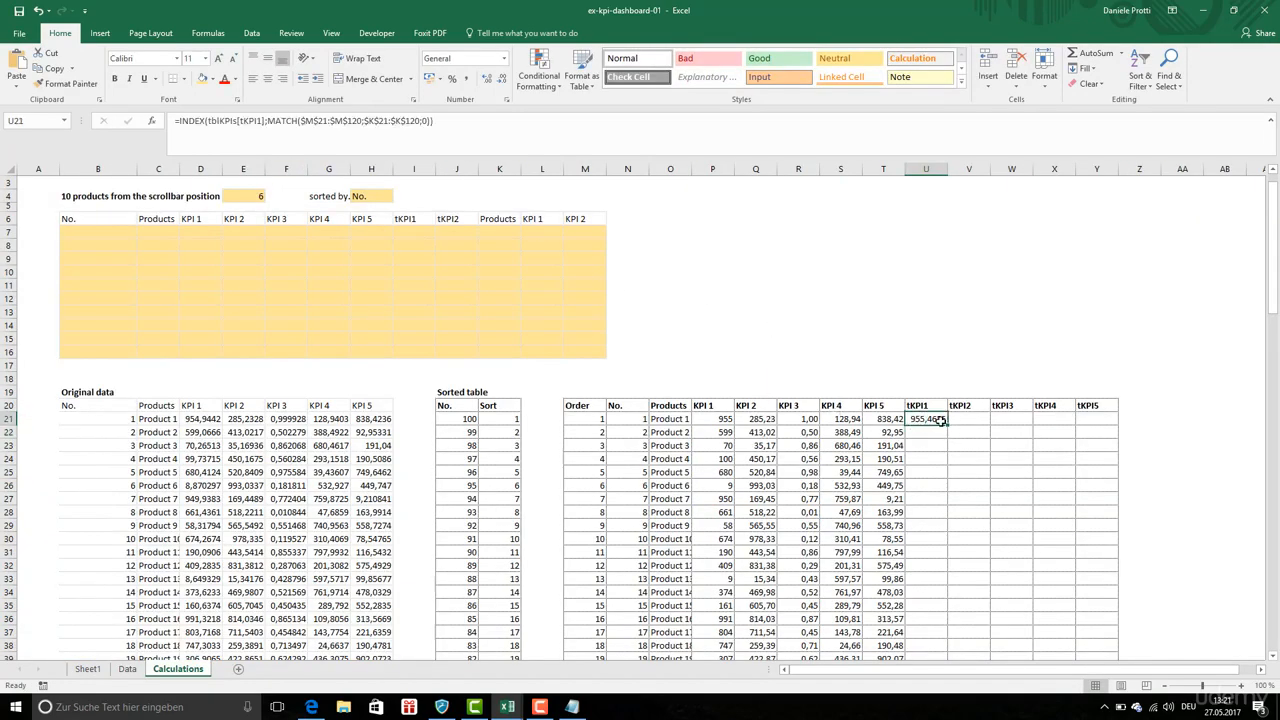
drag(946, 426, 942, 616)
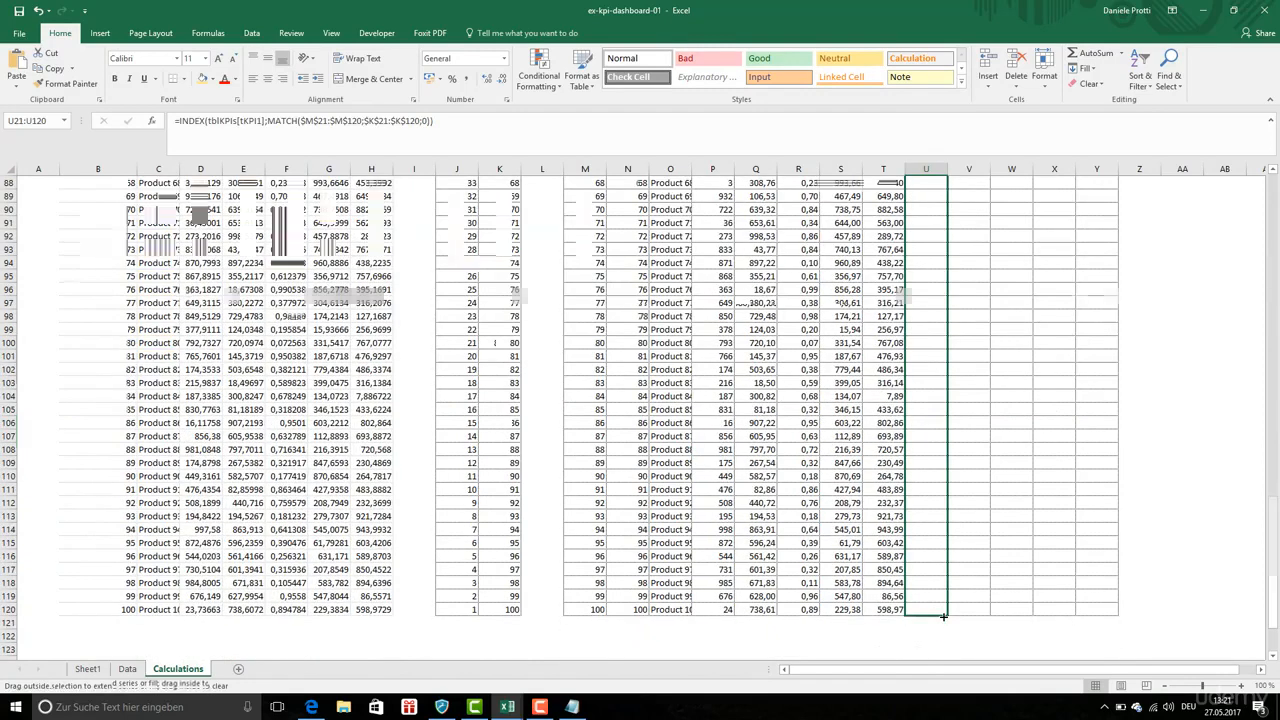
click(265, 120)
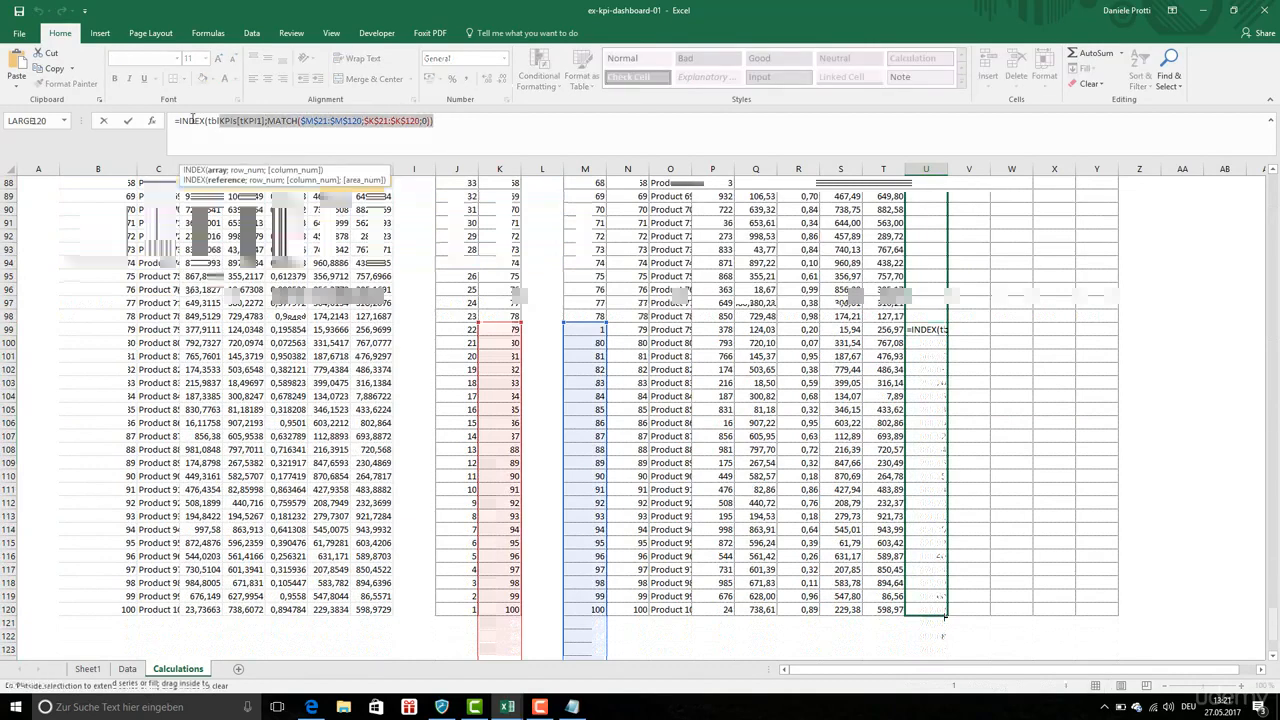
drag(193, 119, 174, 120)
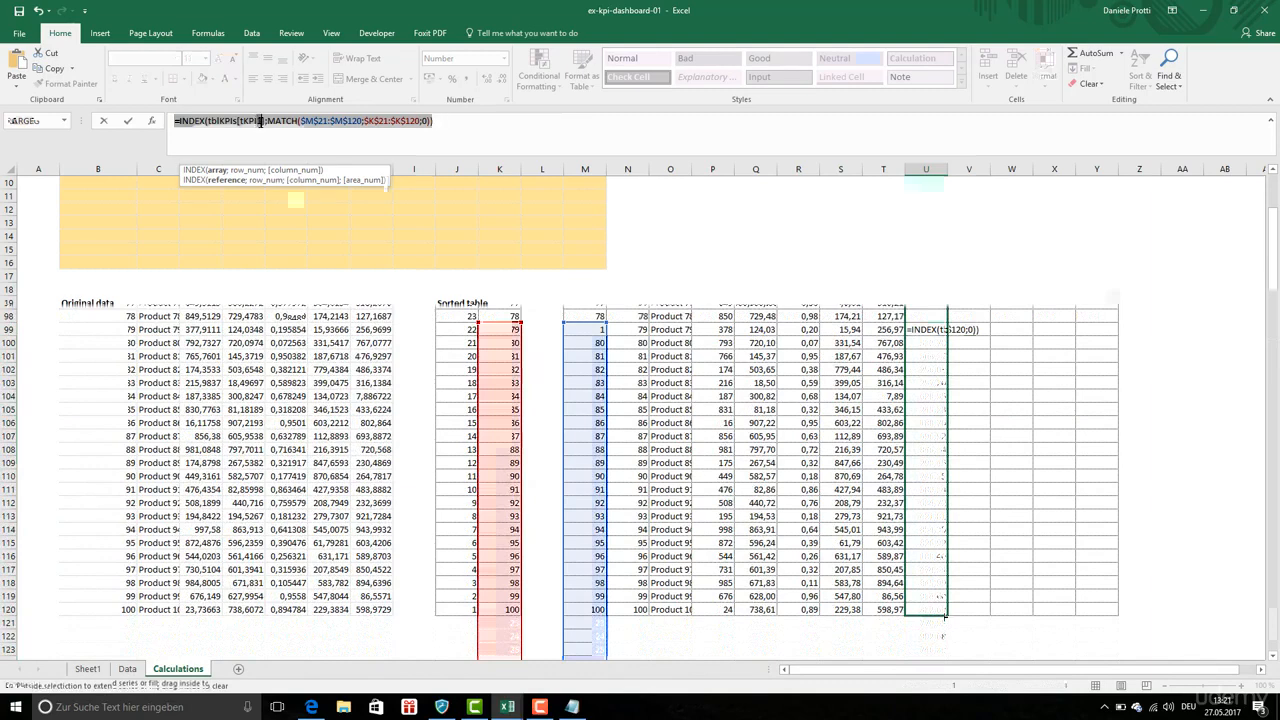
text(2)
key(Return)
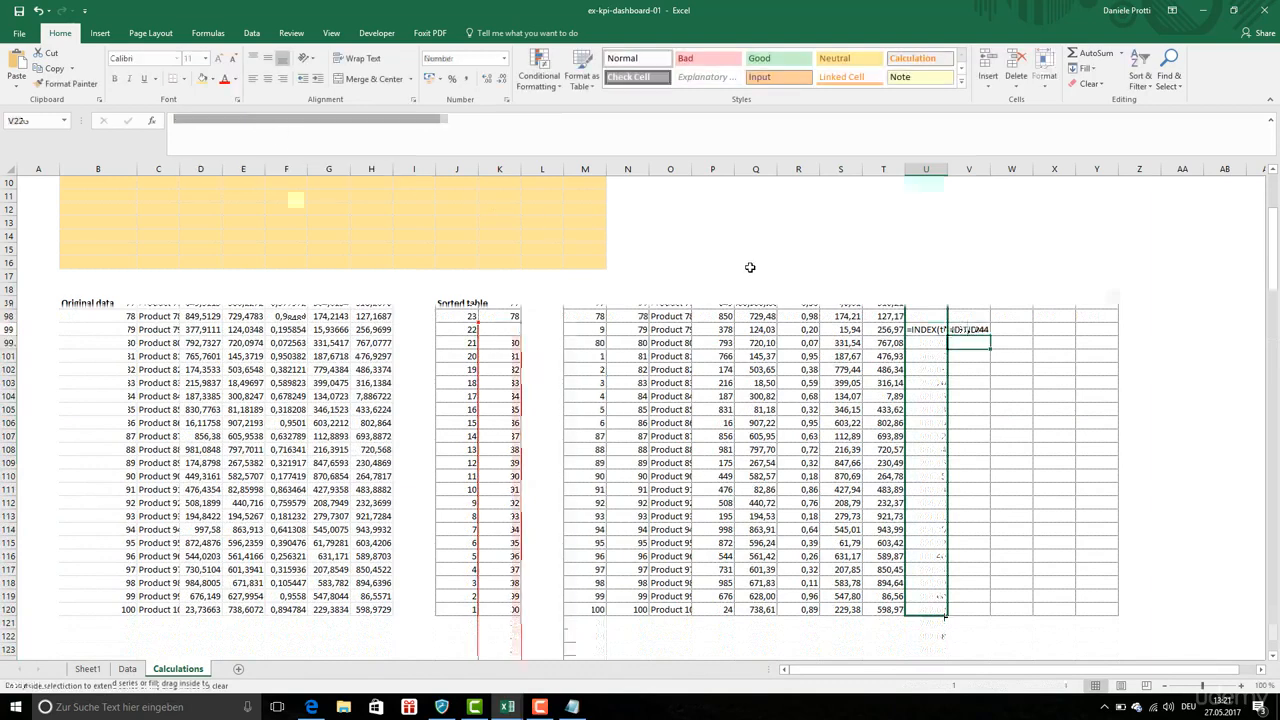
- Enter the same INDEX/MATCH formula in W21, X21 and Y21, referencing the tKPI3, tKPI4 and tKPI5 columns of tblKPIs
click(1004, 332)
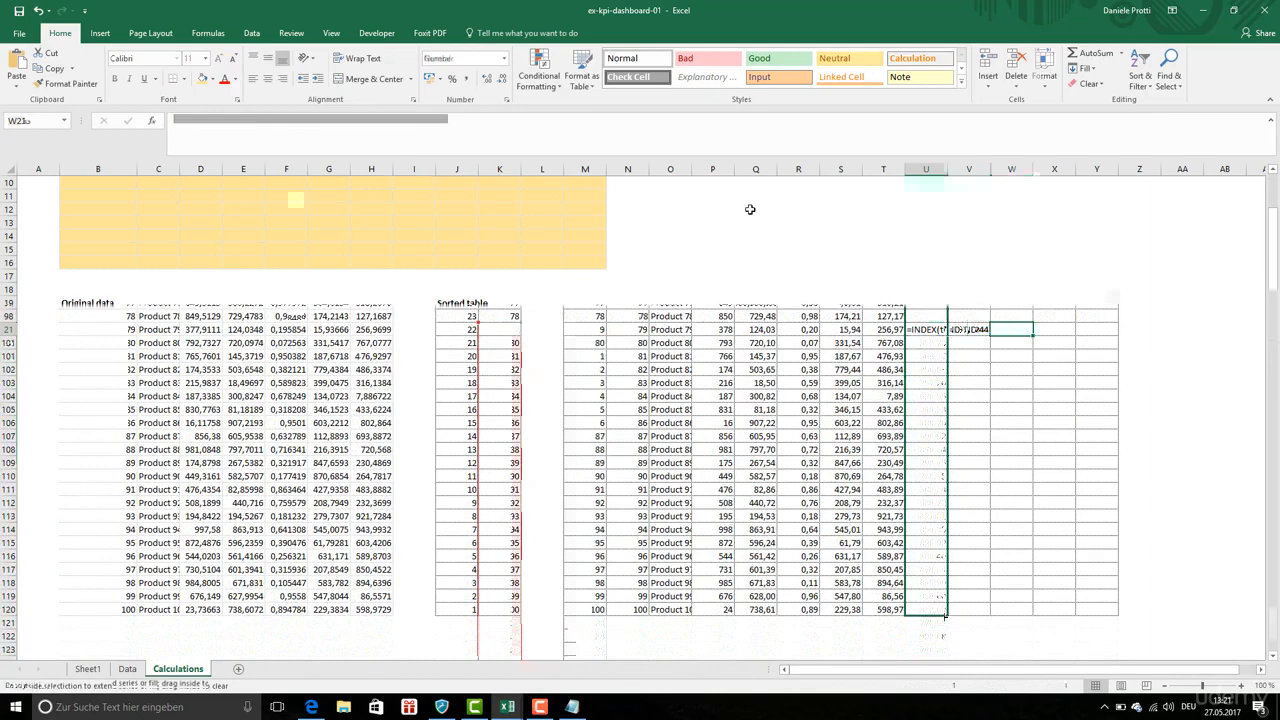
click(550, 119)
key(ctrl+v)
click(259, 121)
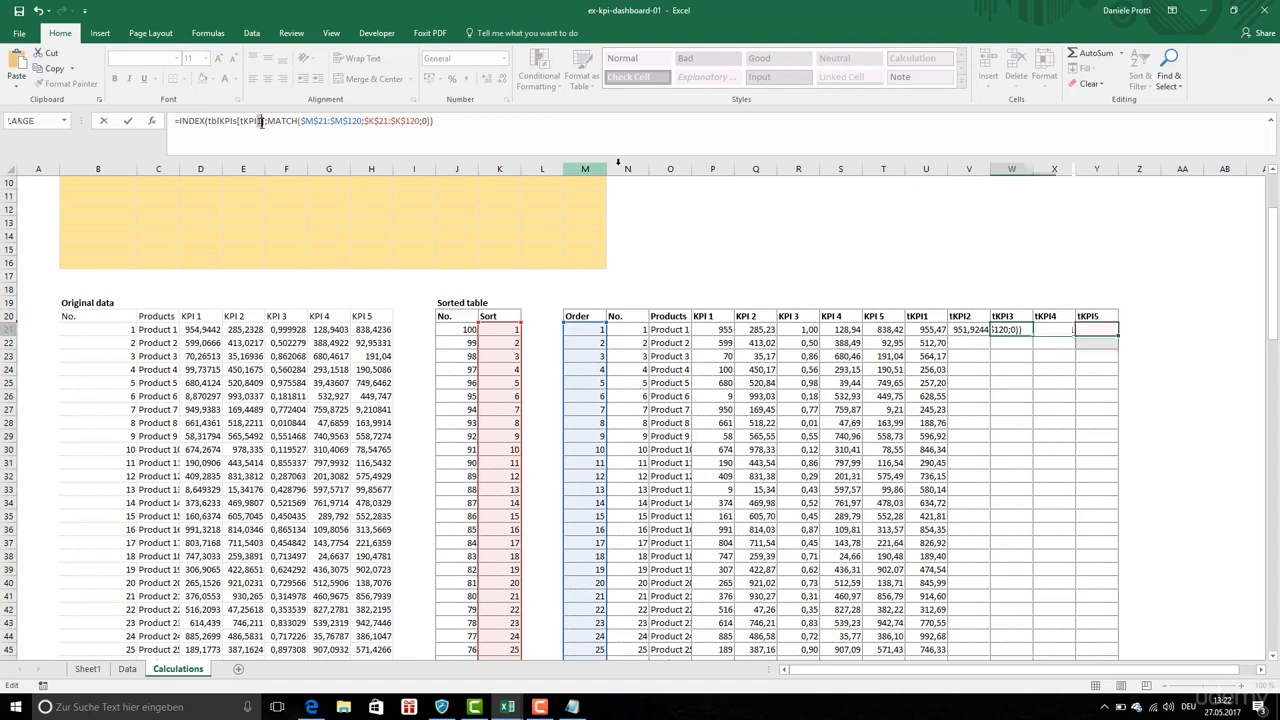
click(621, 126)
key(ctrl+v)
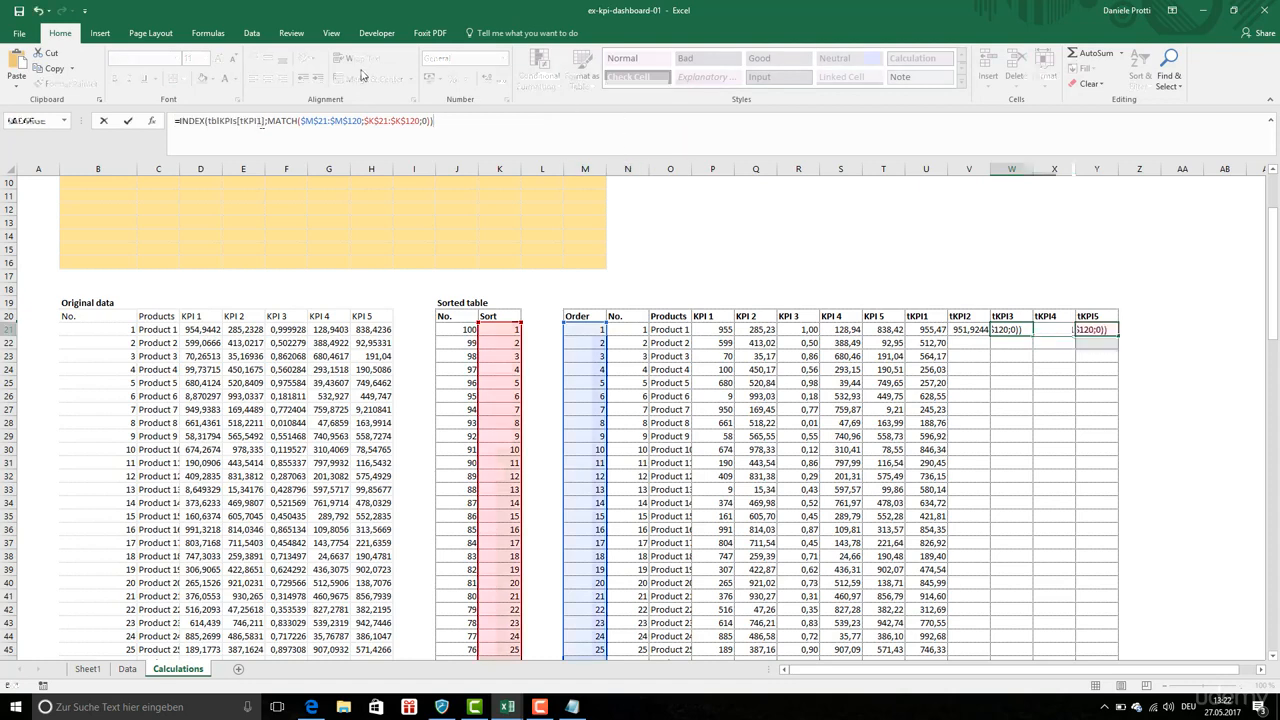
click(261, 121)
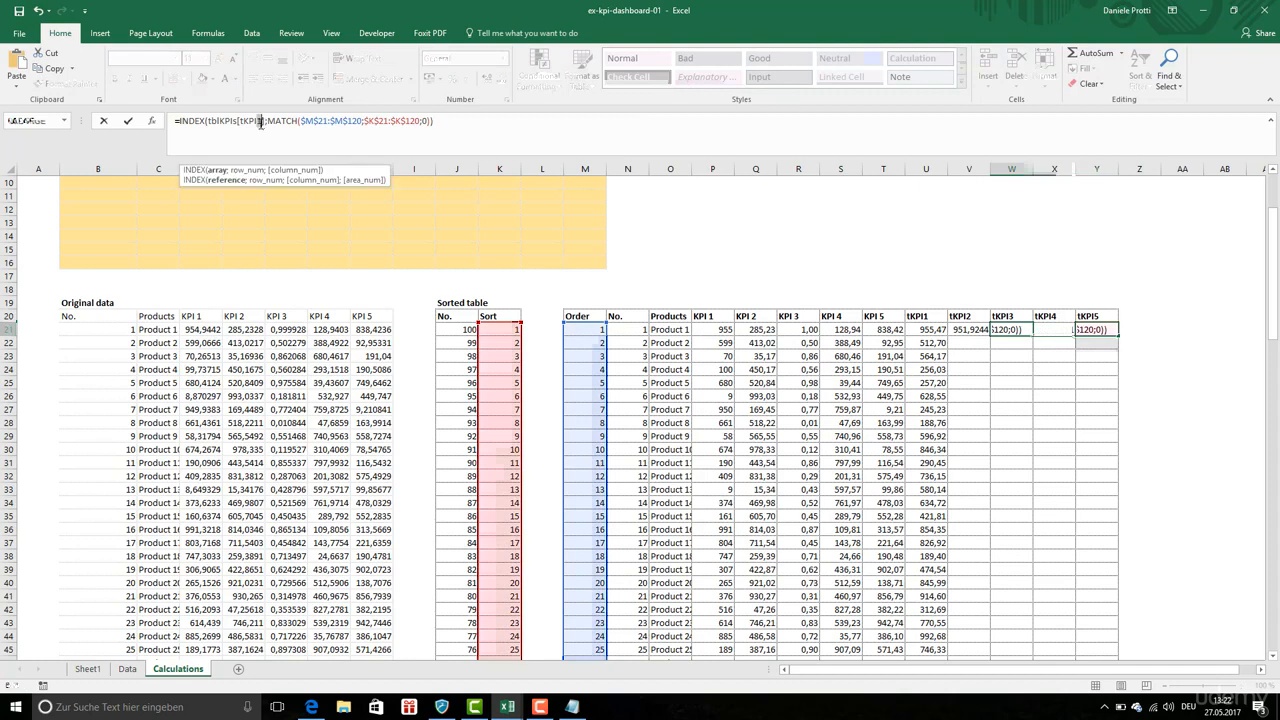
text(5)
key(Return)
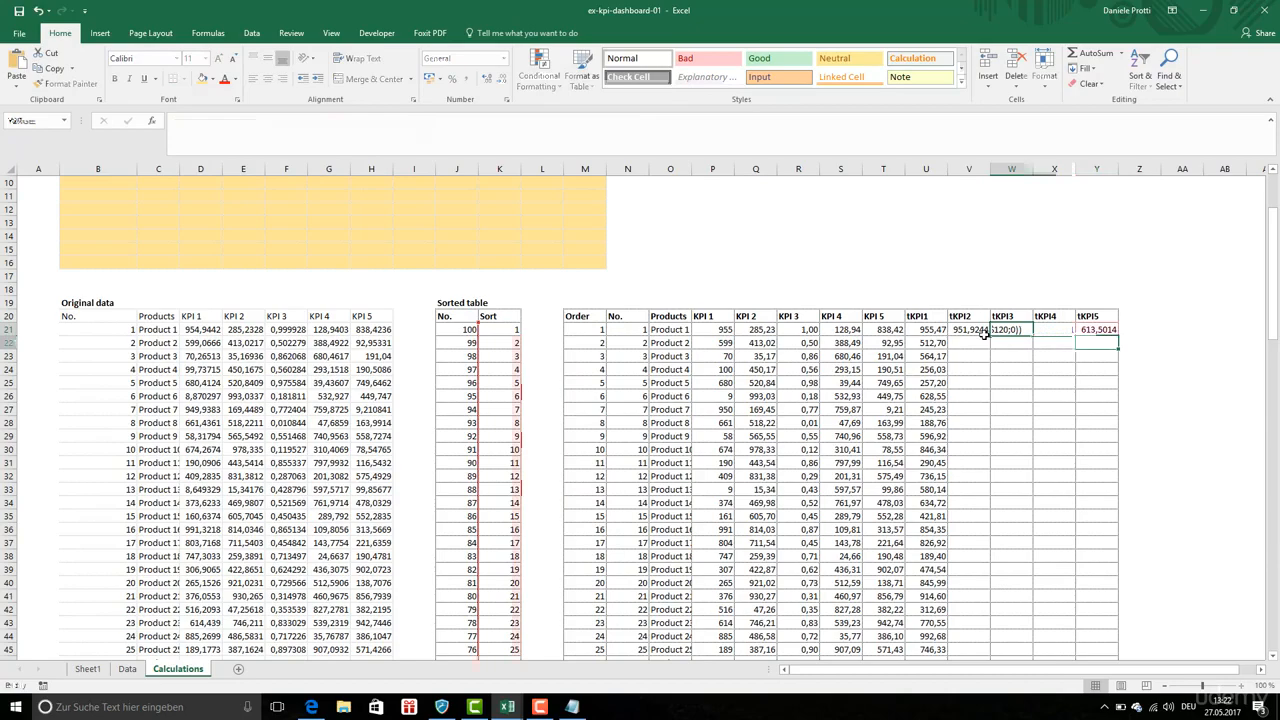
- Fill the tKPI2 to tKPI5 formulas in V21:Y21 down to row 120, formatted with two decimal places
scroll(985, 334, down, 20)
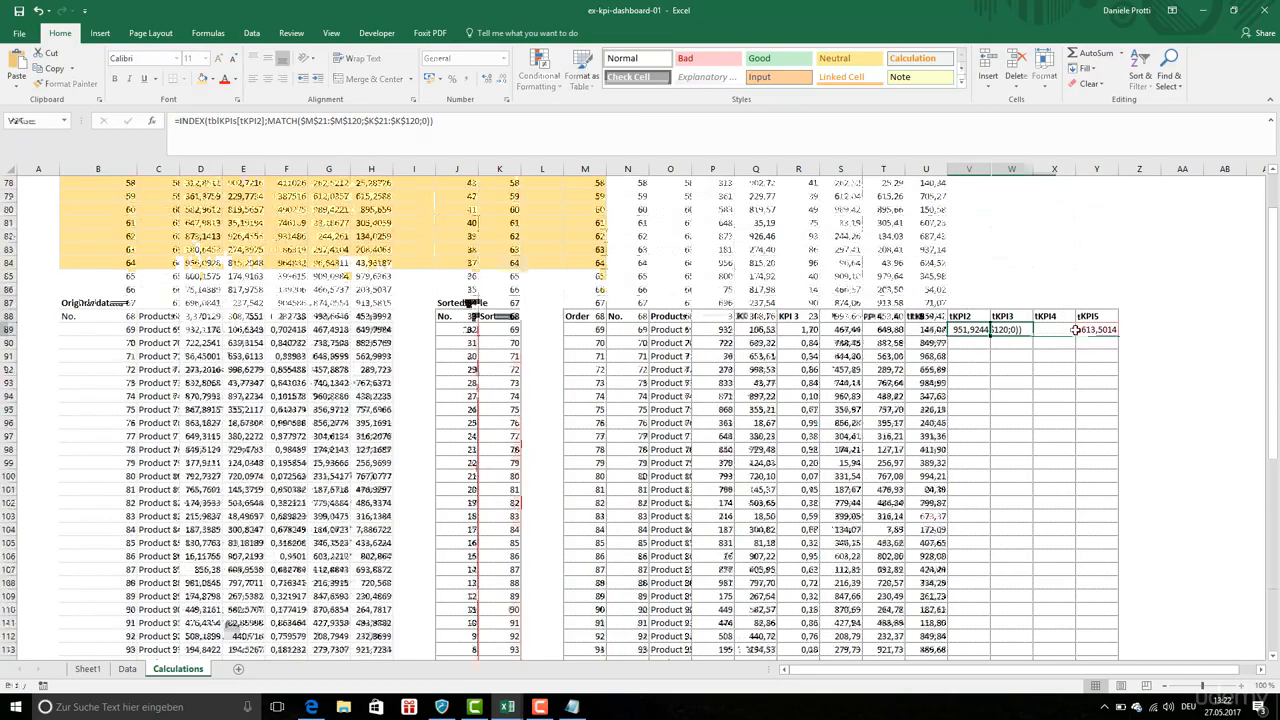
key(Return)
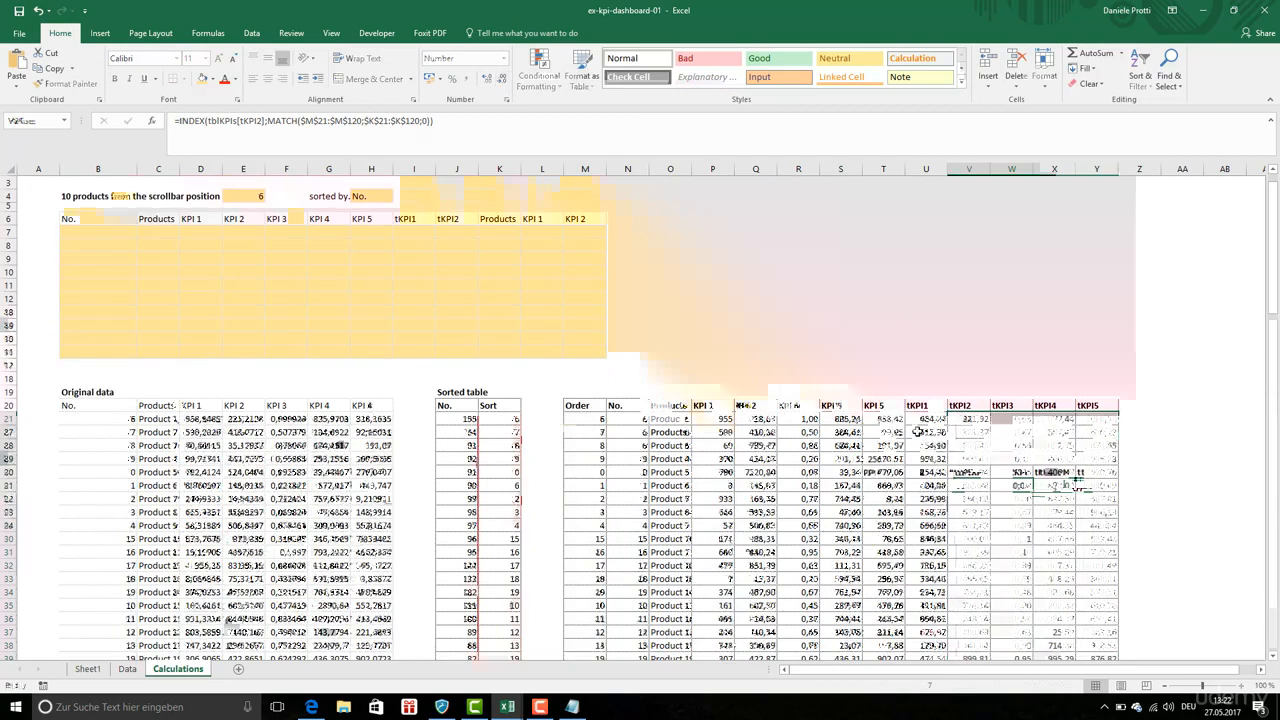
- Format the sorted table's tKPI1 values in U21:U120 with no decimal places
scroll(925, 419, down, 20)
drag(925, 419, 924, 418)
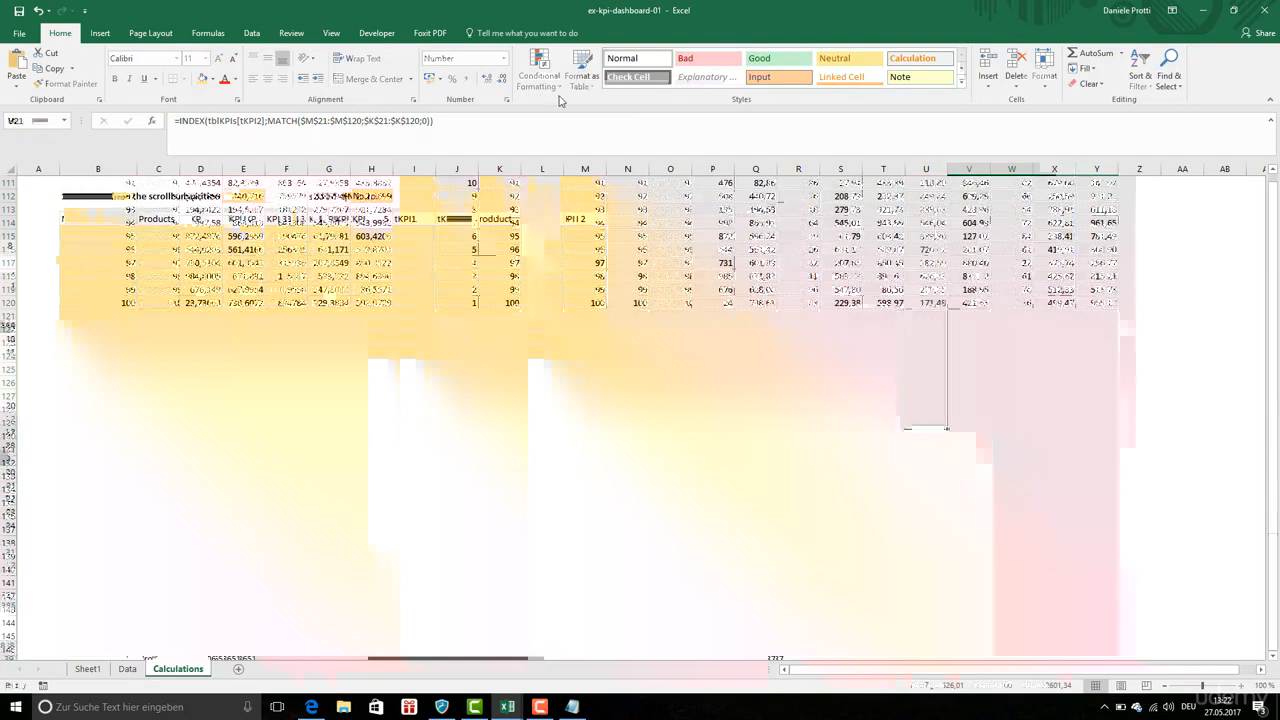
click(502, 79)
click(502, 79)
- Examine the formulas behind header cells N20, B20 and J20, the sorted-by cell H4, and the sort cells K21 and J21
click(648, 405)
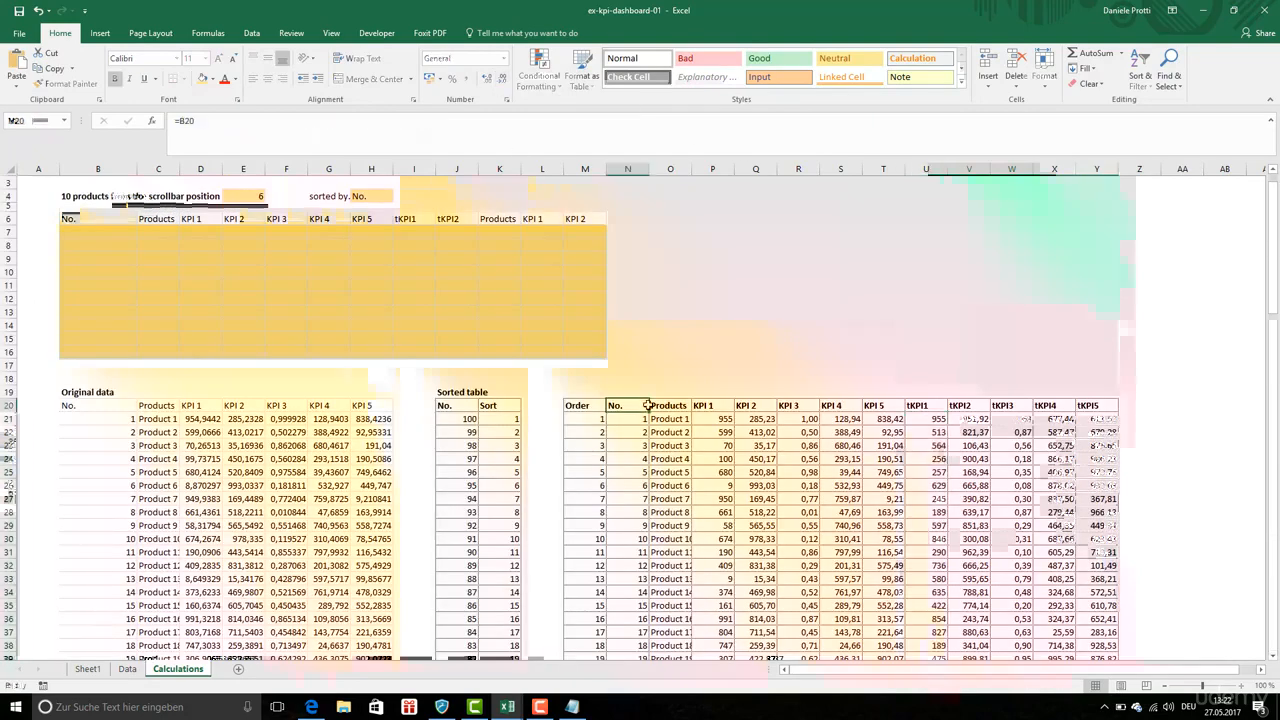
scroll(648, 405, up, 1)
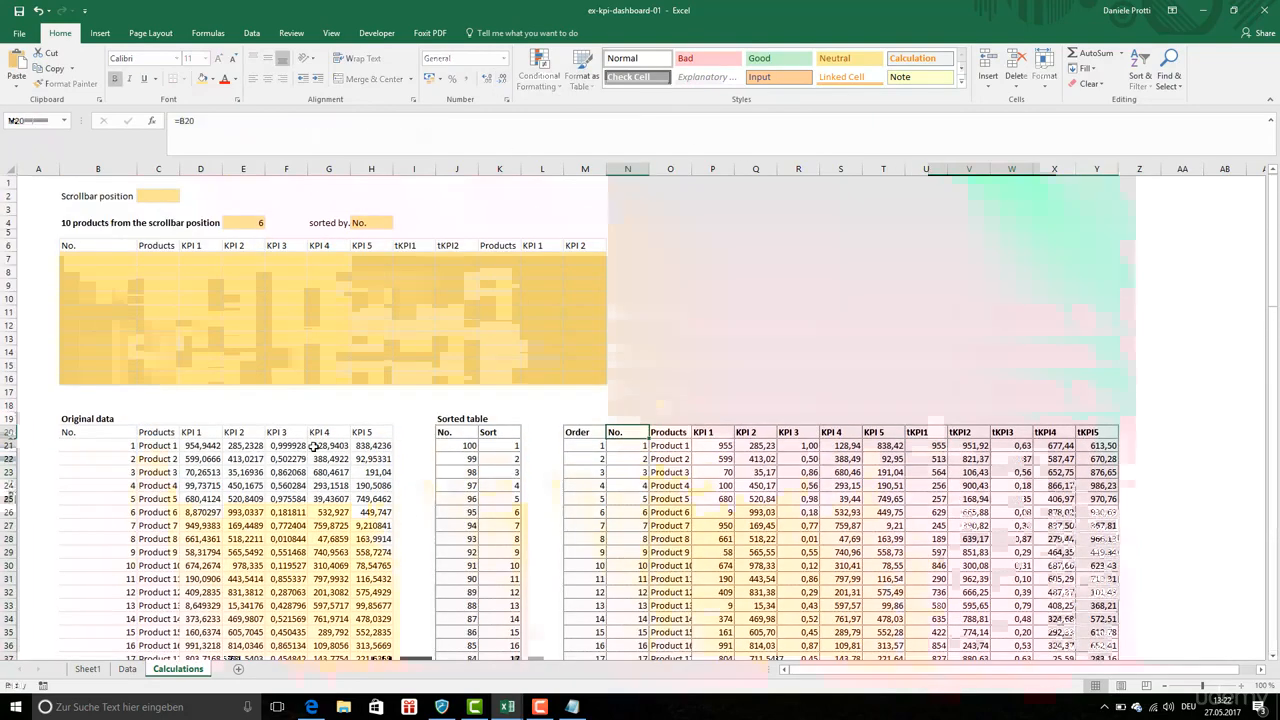
click(99, 431)
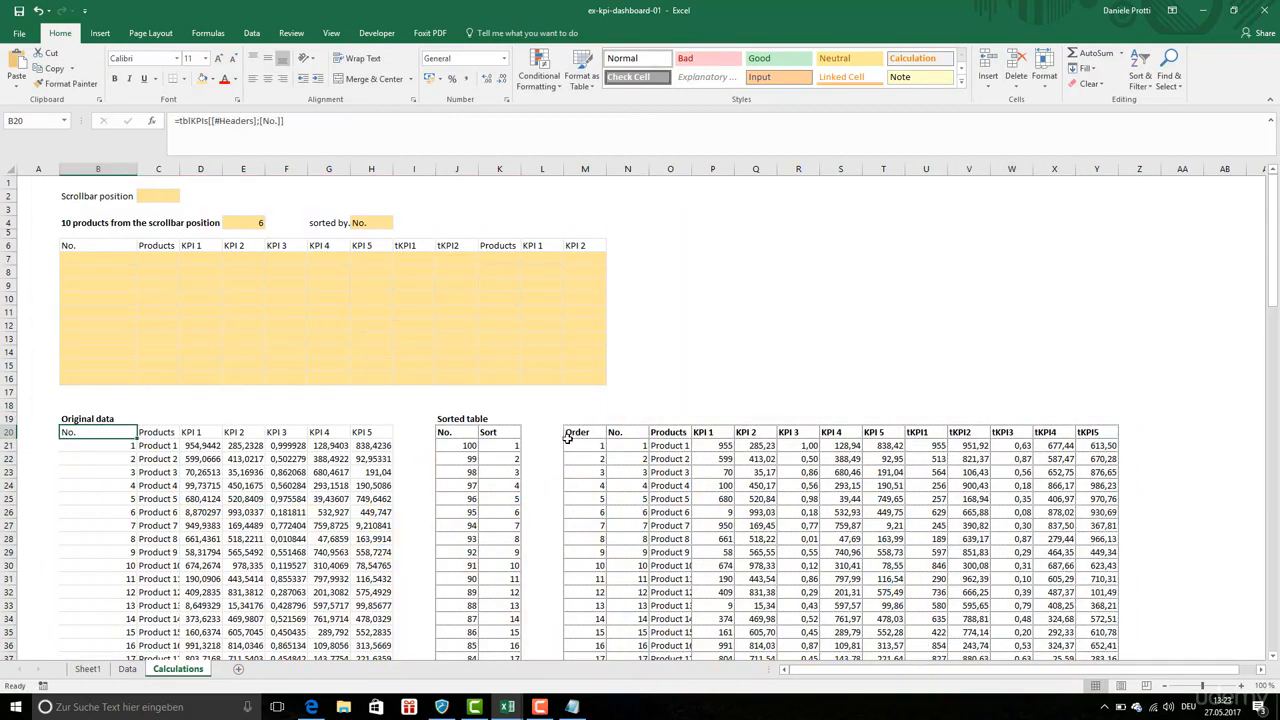
click(446, 431)
click(368, 222)
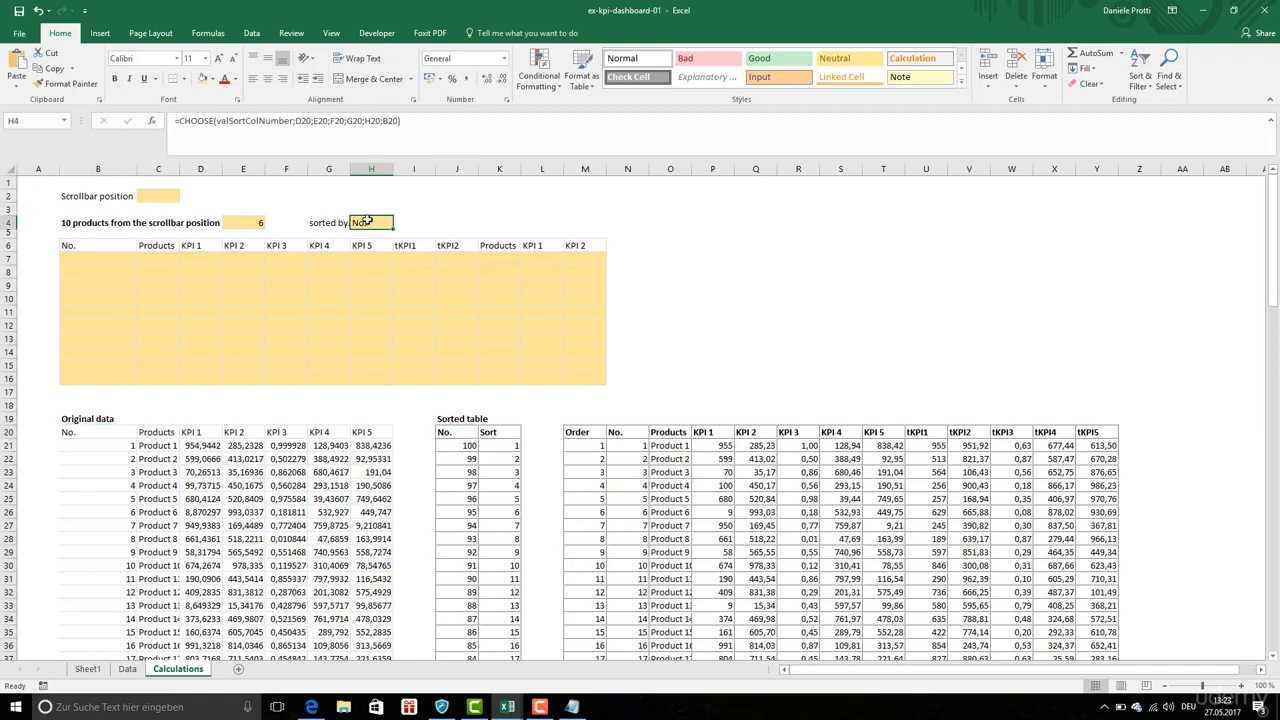
click(450, 433)
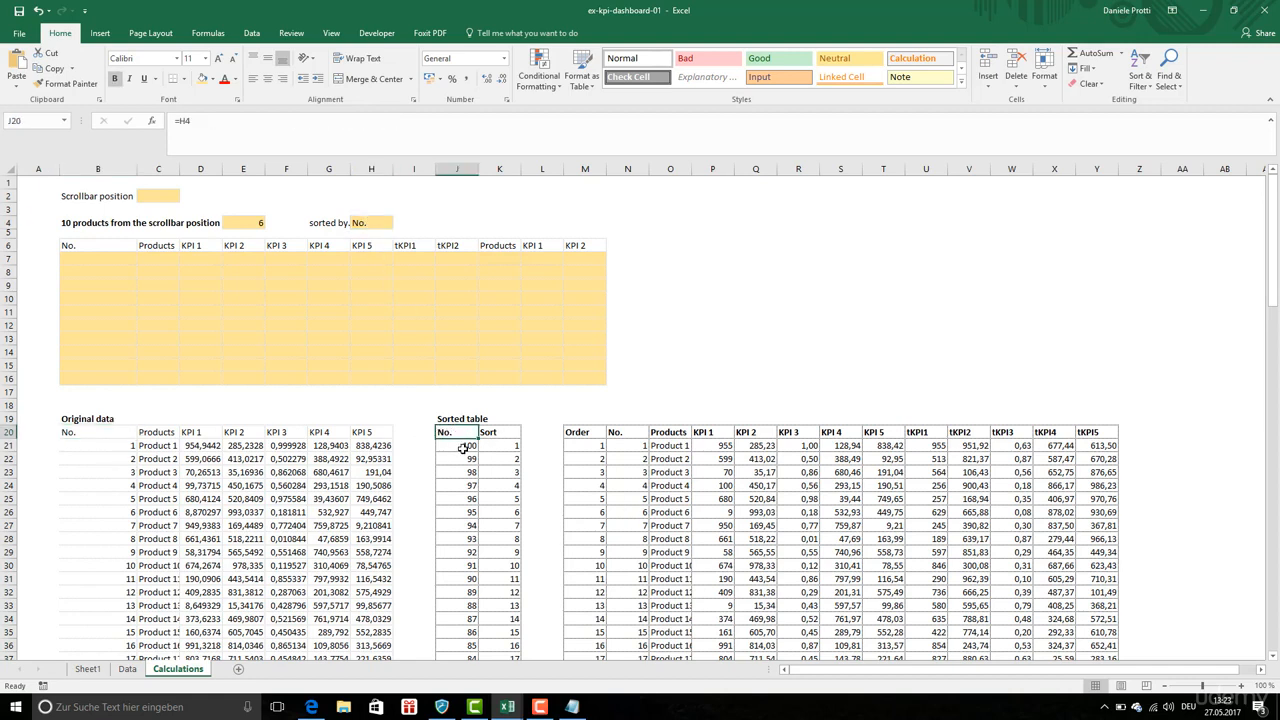
click(507, 437)
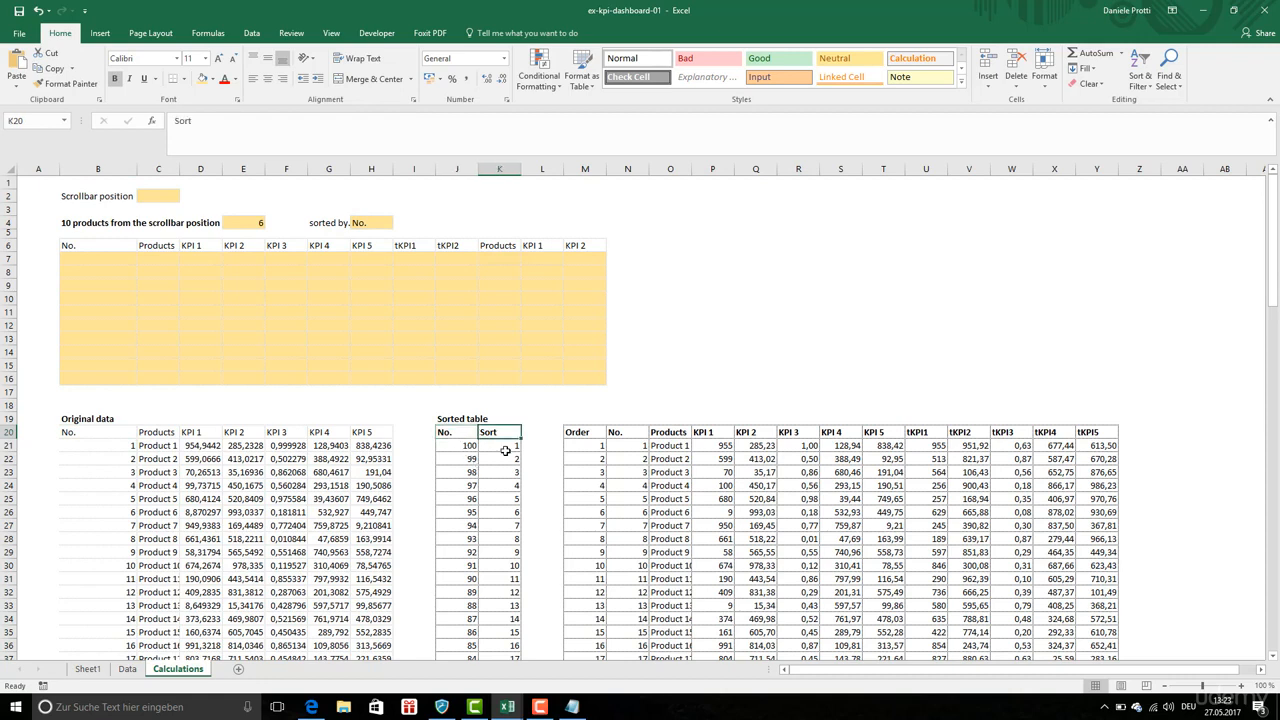
click(506, 449)
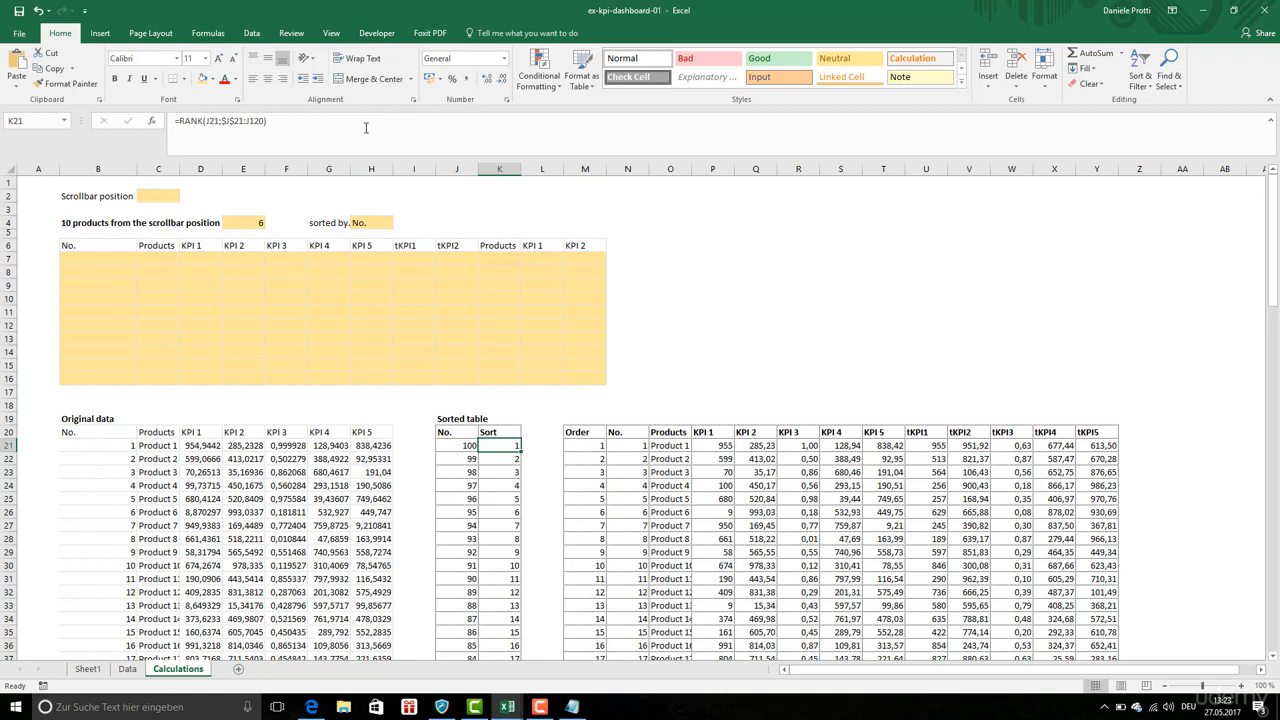
key(Left)
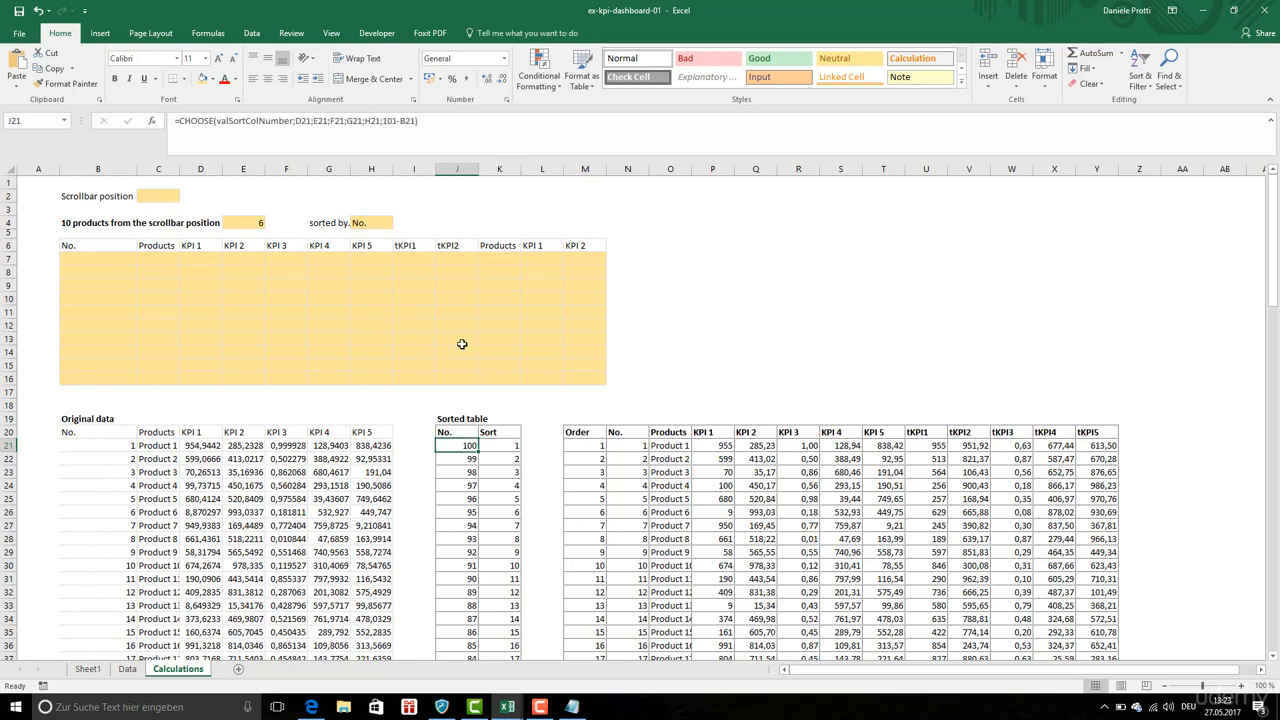